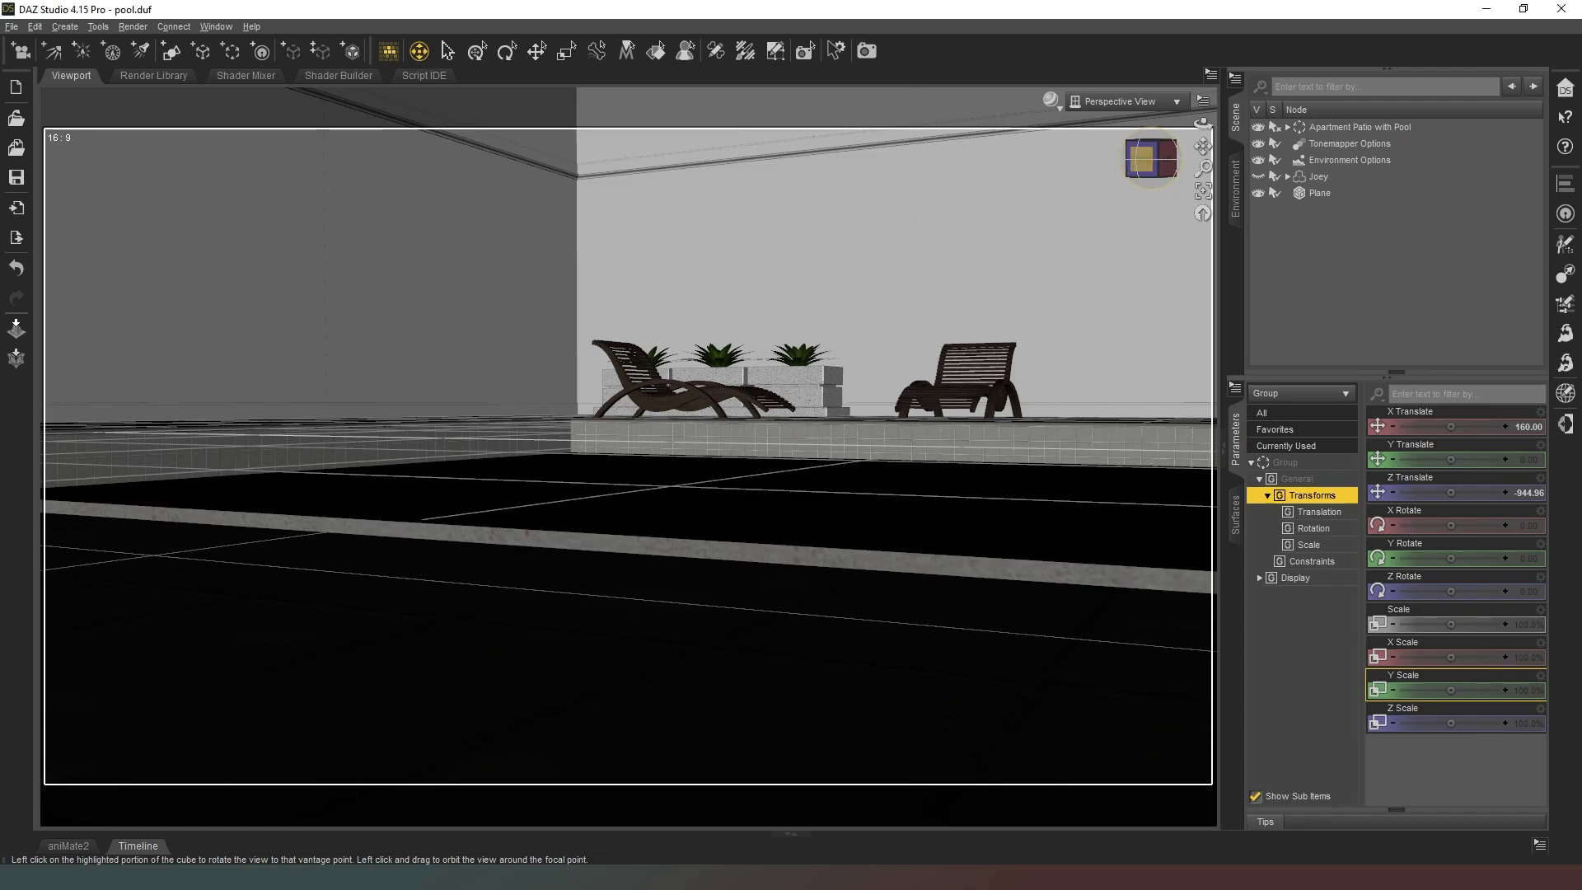
pyautogui.moveTo(1147, 159); pyautogui.dragTo(1147, 223)
pyautogui.moveTo(1202, 146); pyautogui.dragTo(1046, 66)
pyautogui.moveTo(1203, 168); pyautogui.dragTo(1154, 155)
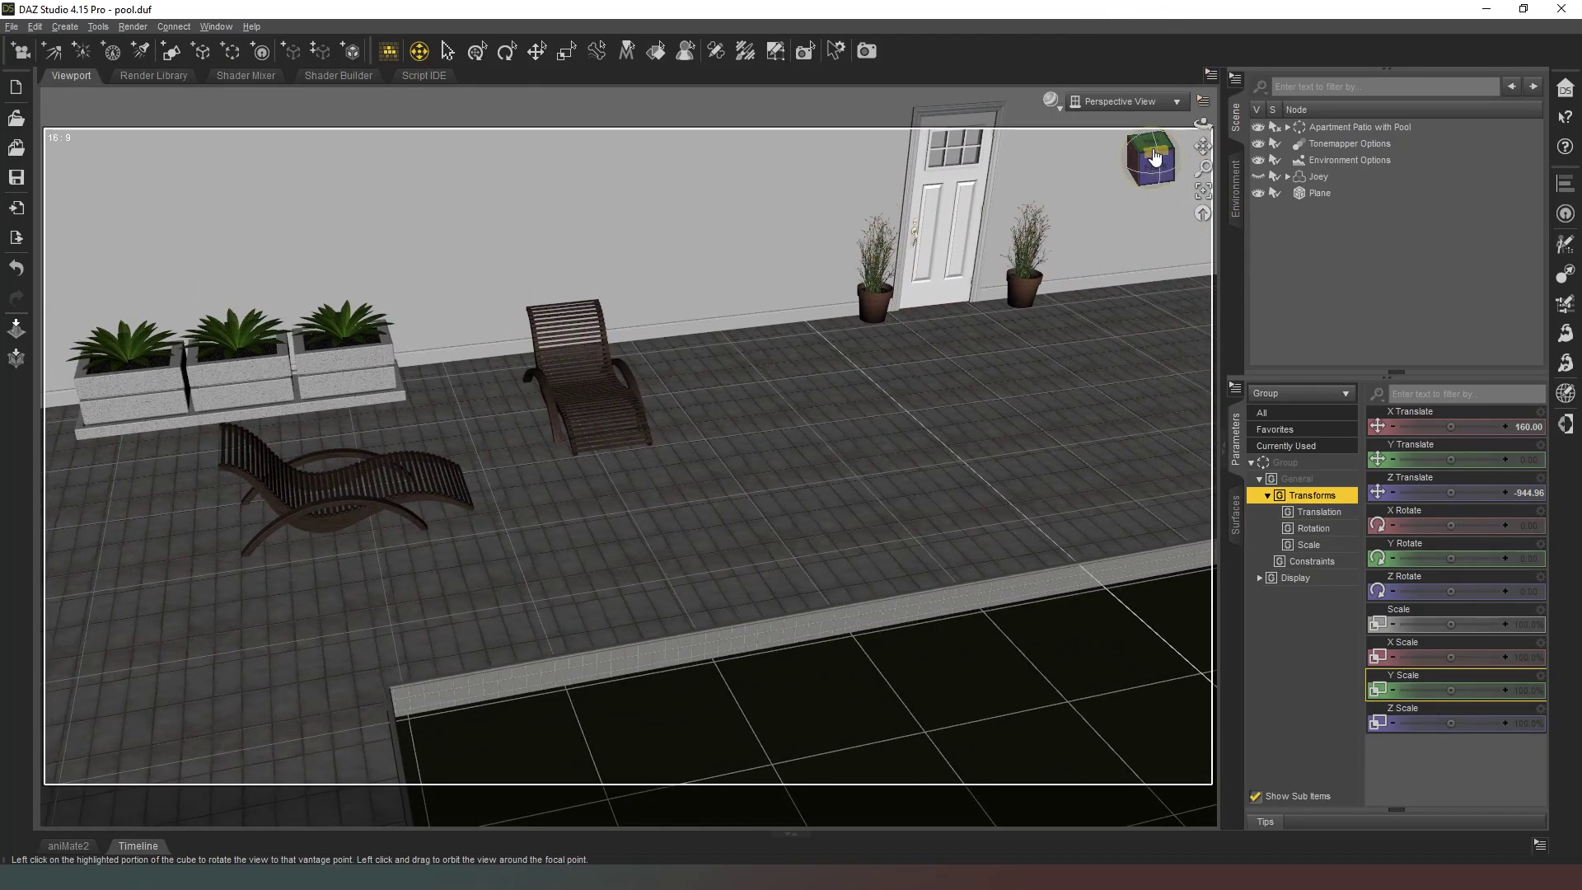
pyautogui.click(1155, 156)
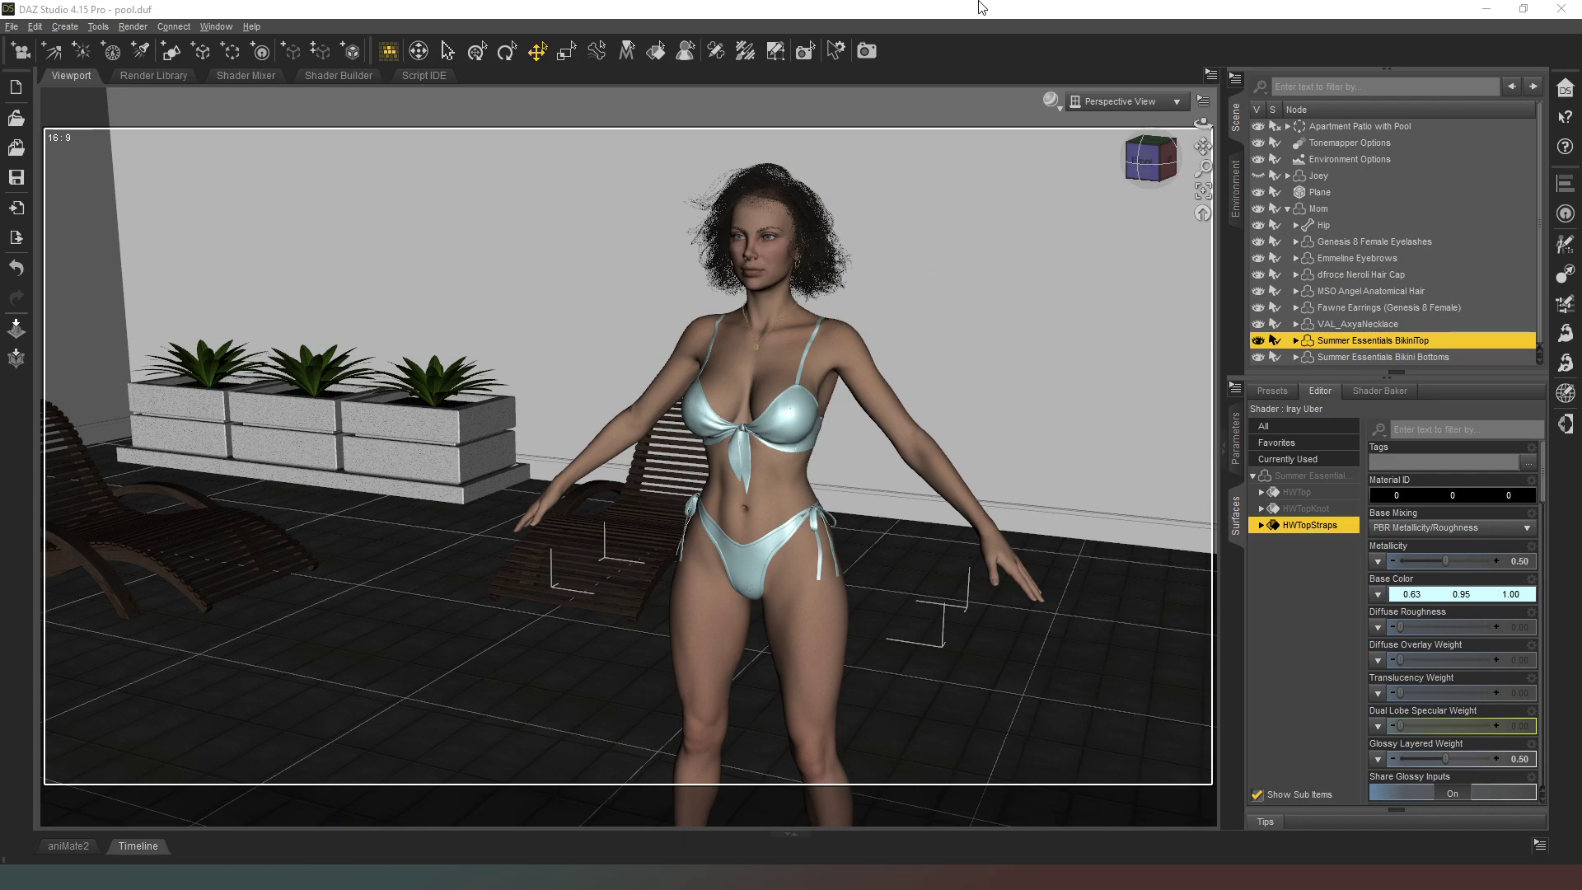
# Step: Collapse the Mom figure's scene hierarchy, apply a reclining pose to the figure and show its transform parameters
pyautogui.moveTo(1148, 158); pyautogui.dragTo(1040, 174)
pyautogui.moveTo(1202, 146); pyautogui.dragTo(1202, 239)
pyautogui.moveTo(1153, 161); pyautogui.dragTo(1145, 185)
pyautogui.moveTo(275, 240); pyautogui.dragTo(352, 392, button='middle')
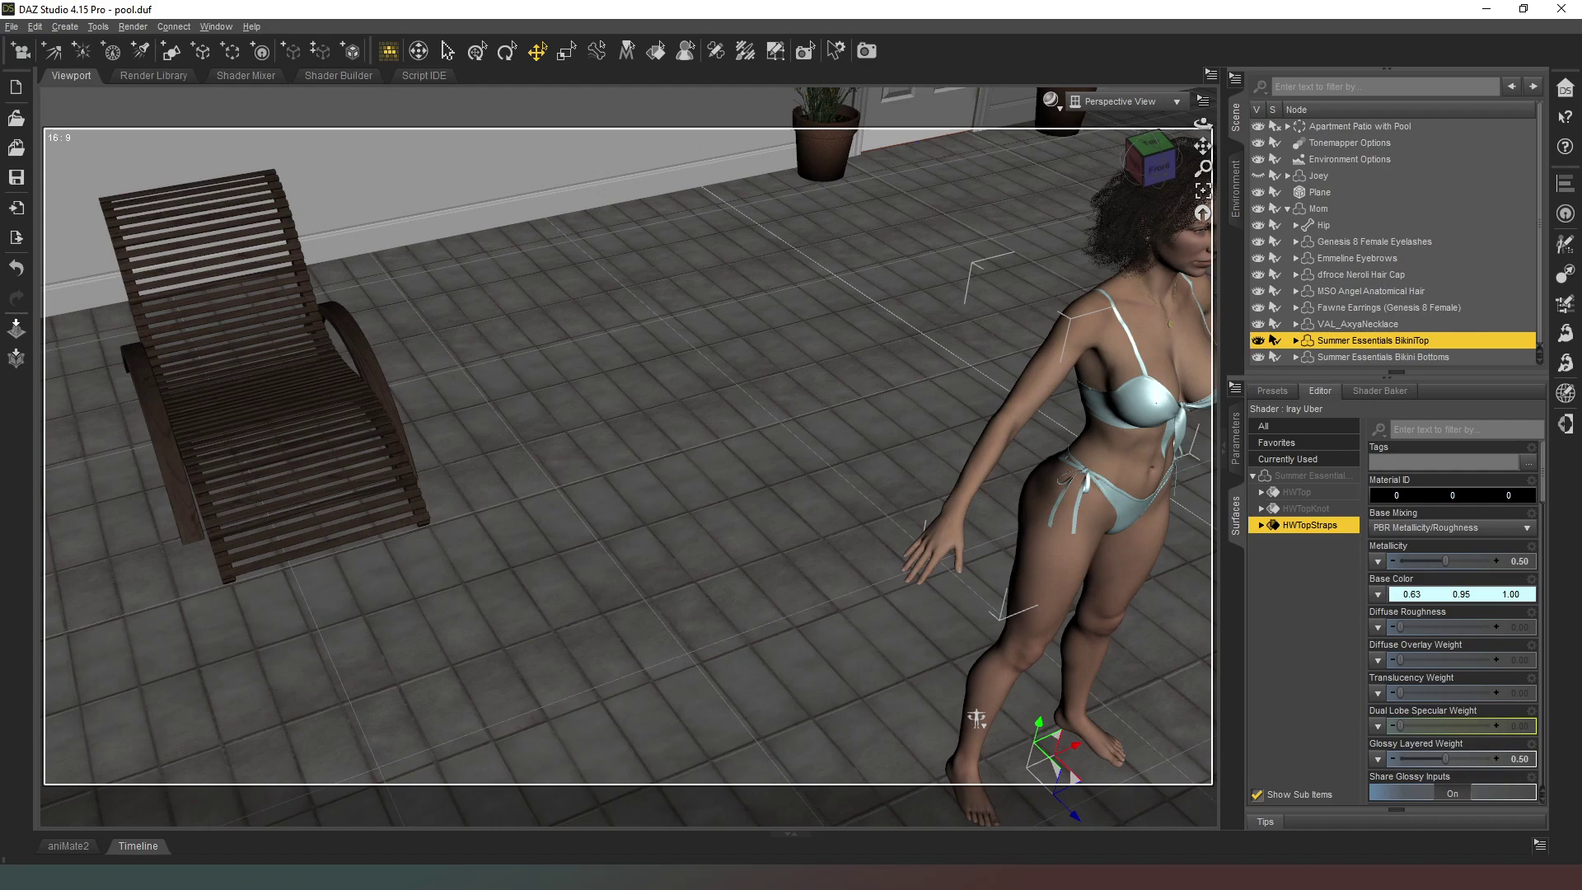
pyautogui.click(1310, 210)
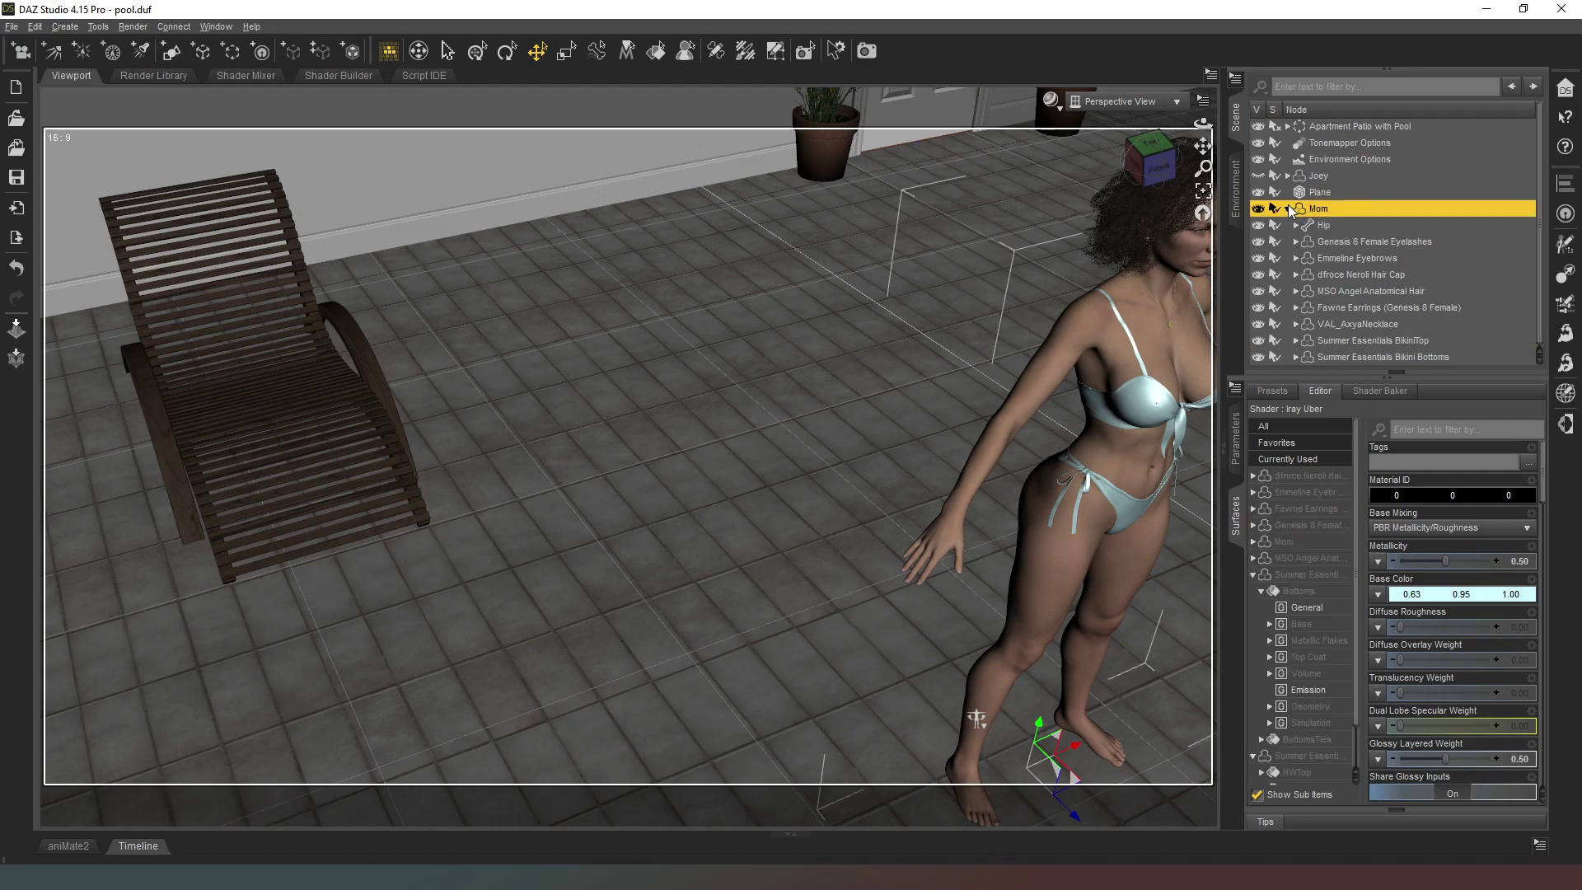
pyautogui.click(1287, 209)
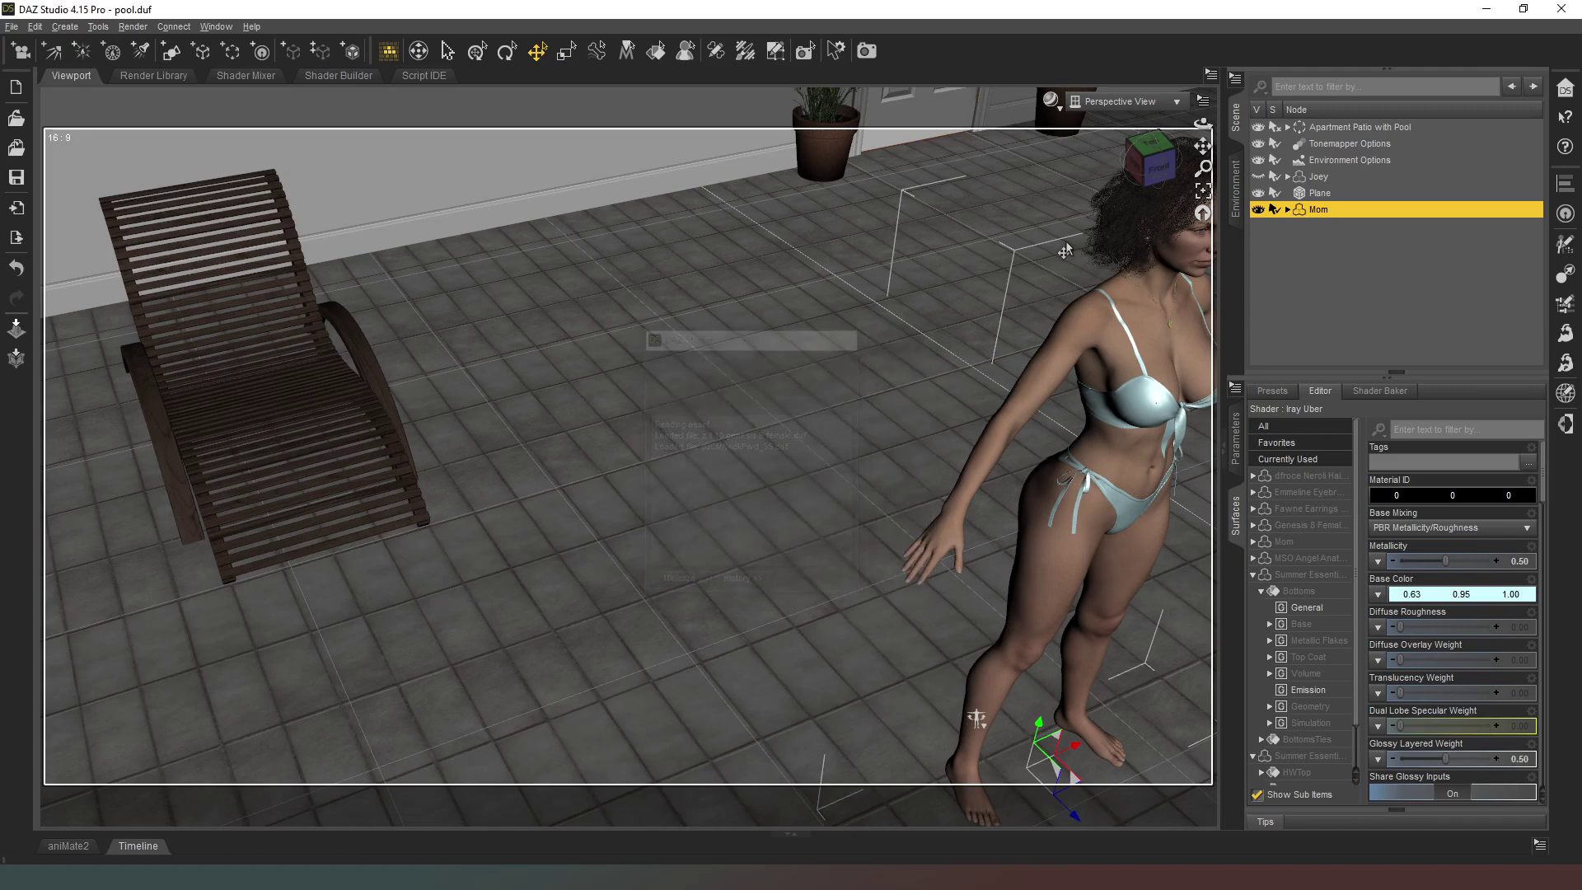
pyautogui.click(1108, 745)
pyautogui.click(1237, 441)
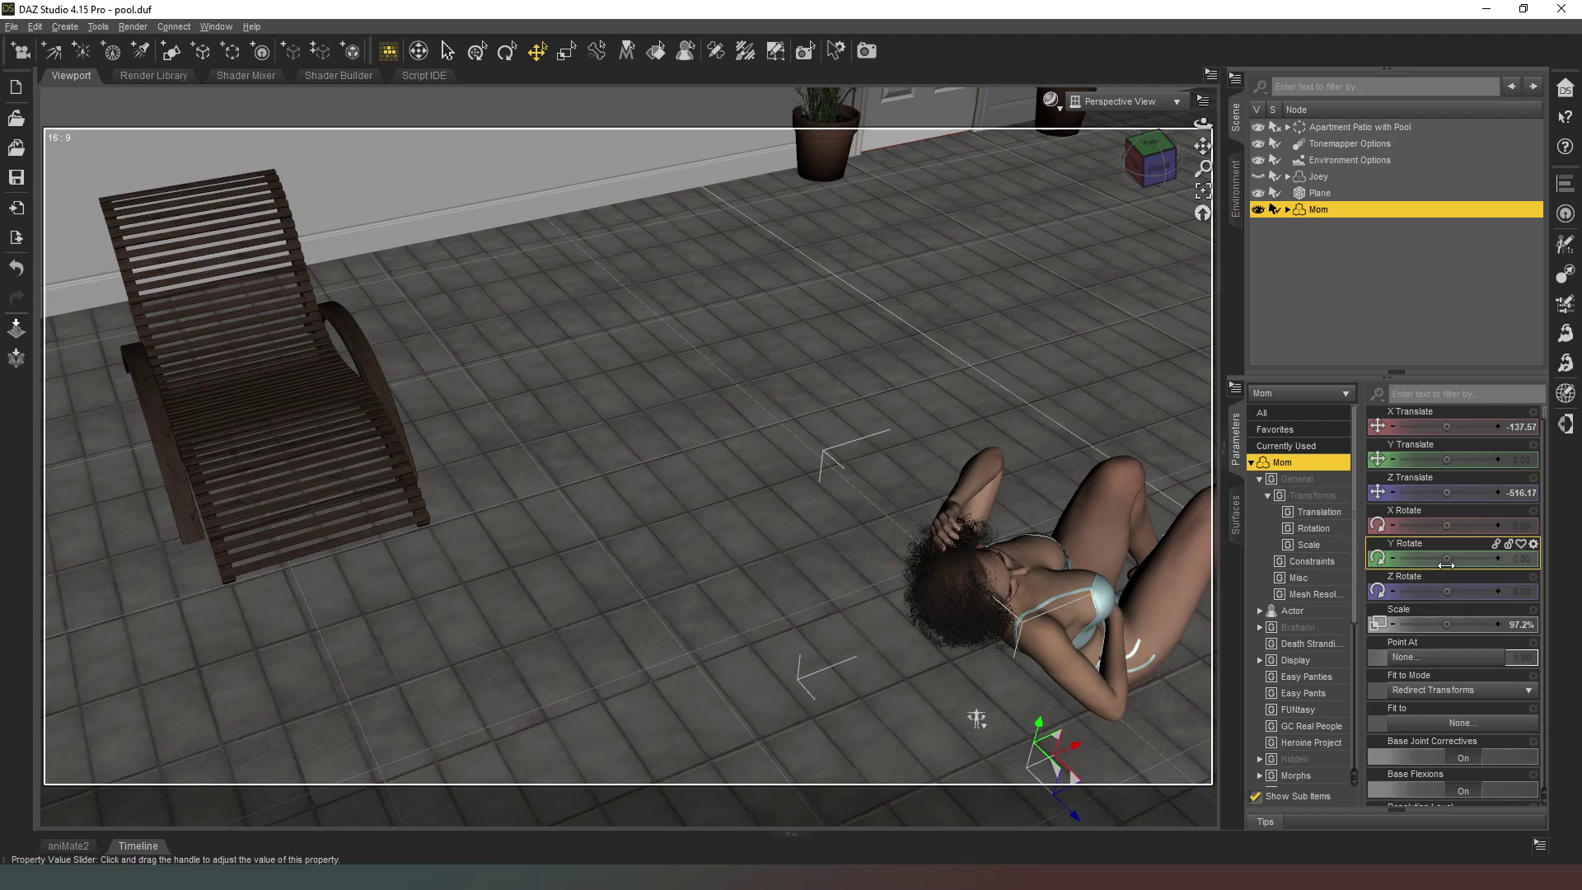
# Step: Set the Mom figure's Y Rotate to -90
pyautogui.moveTo(1446, 559); pyautogui.dragTo(1425, 559)
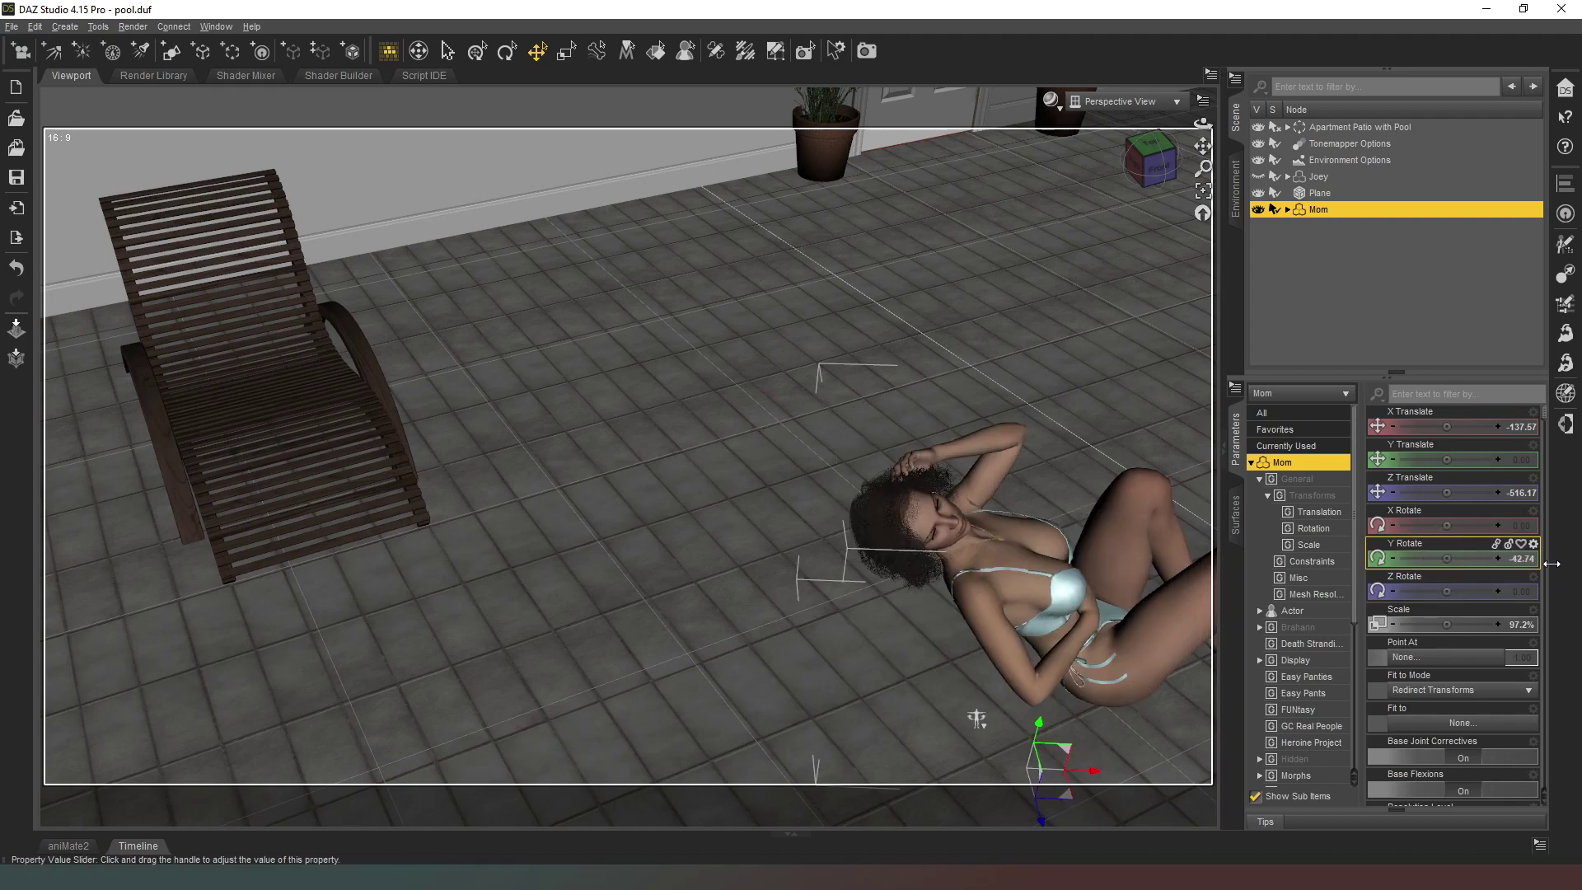
pyautogui.click(1523, 558)
pyautogui.write('--90')
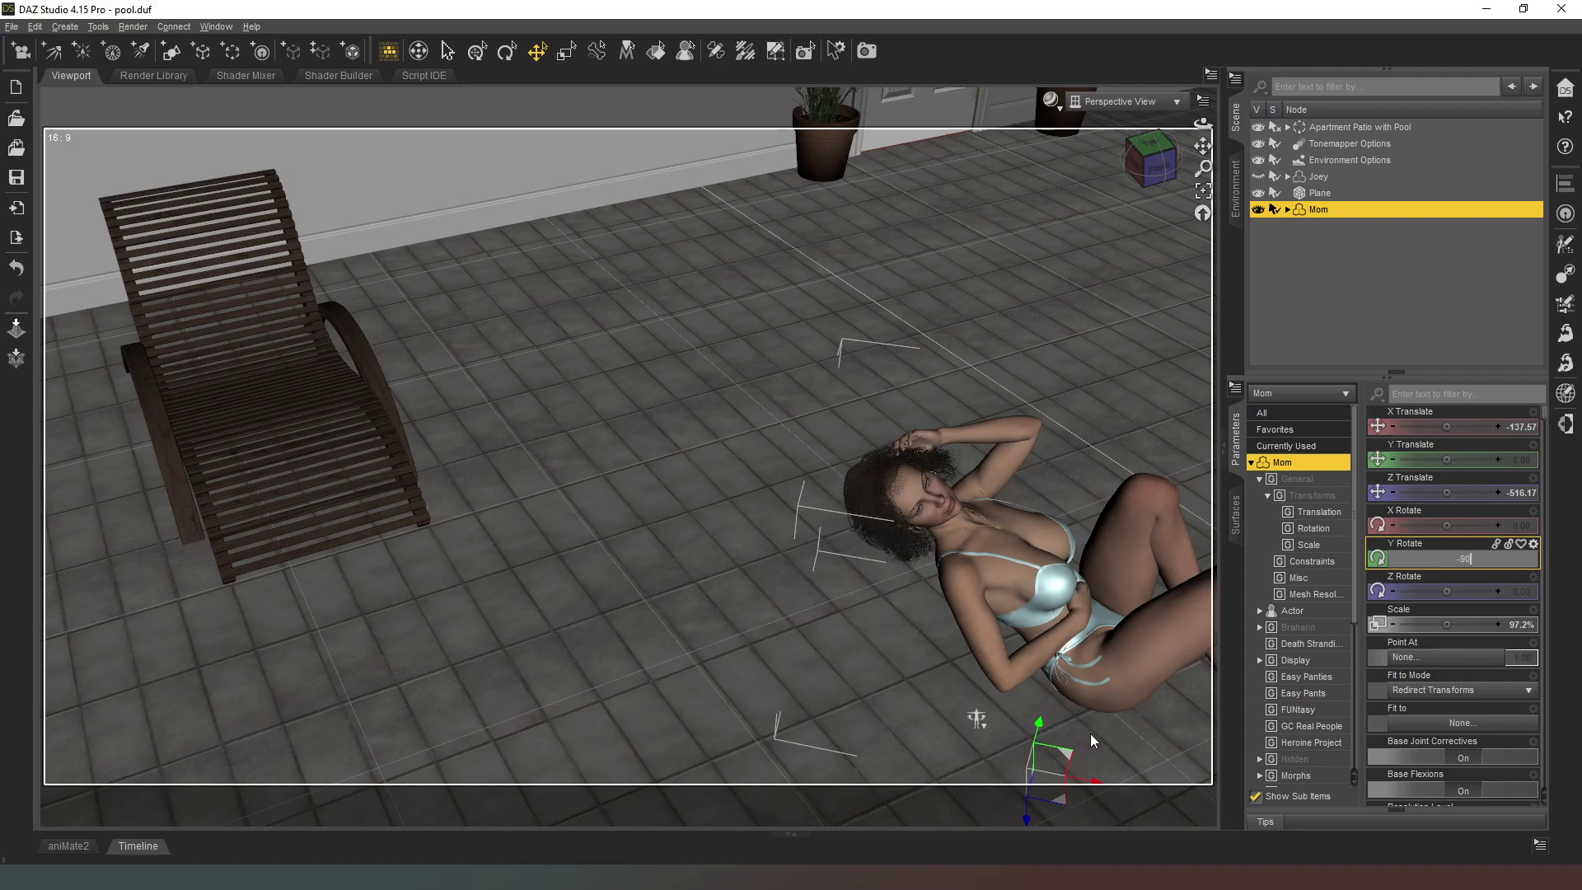
pyautogui.press('Return')
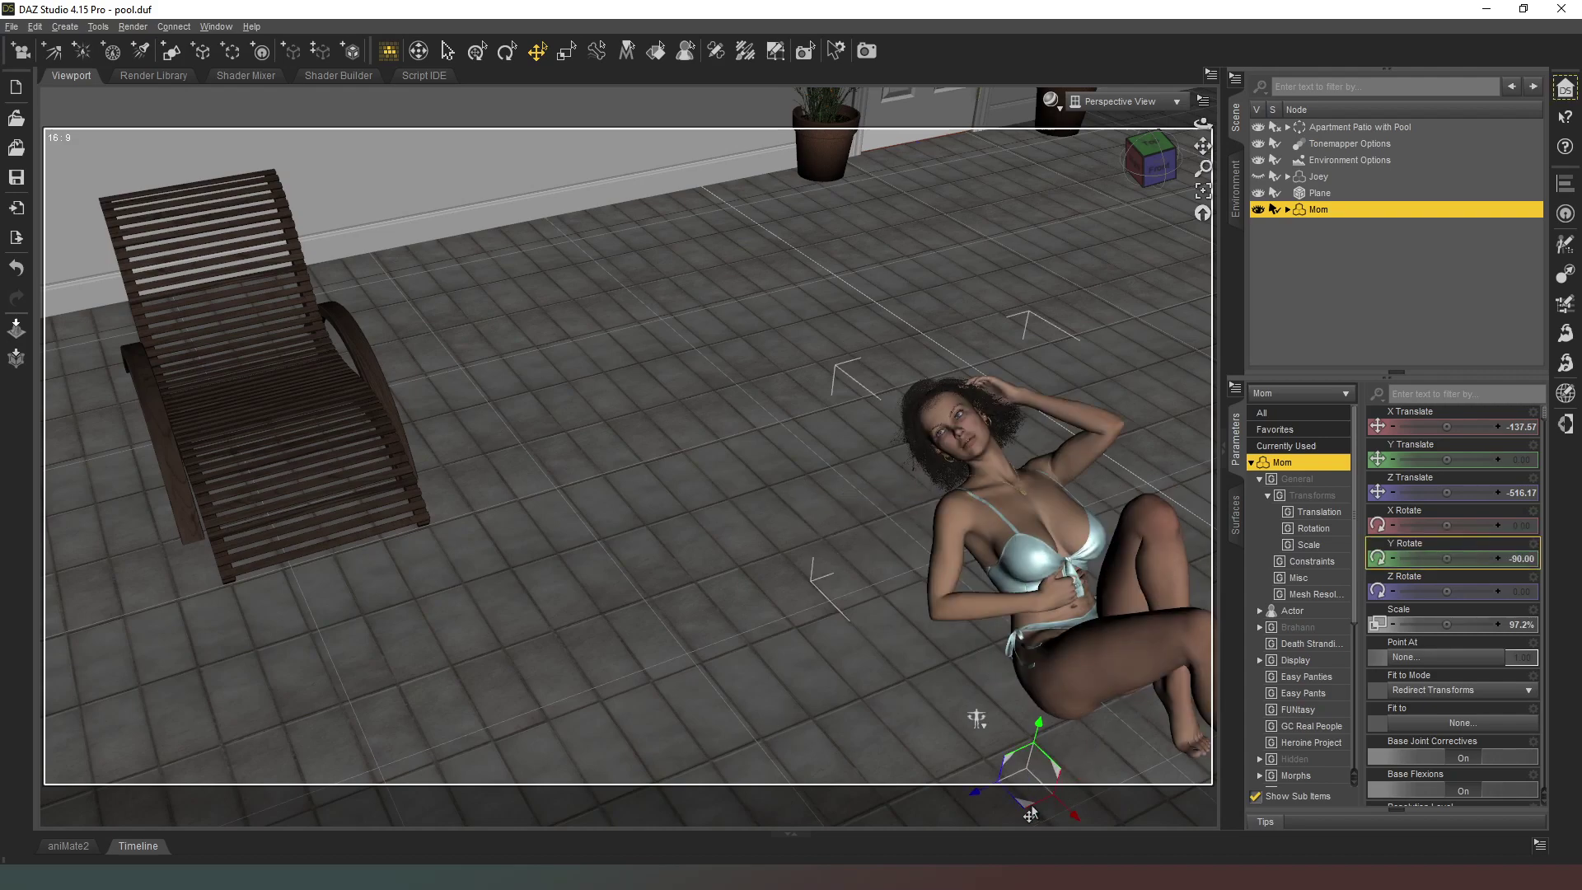
# Step: Move the Mom figure onto the lounger, to about X -280.36, Y -16.85 and Z -804.43
pyautogui.moveTo(333, 541); pyautogui.dragTo(273, 466)
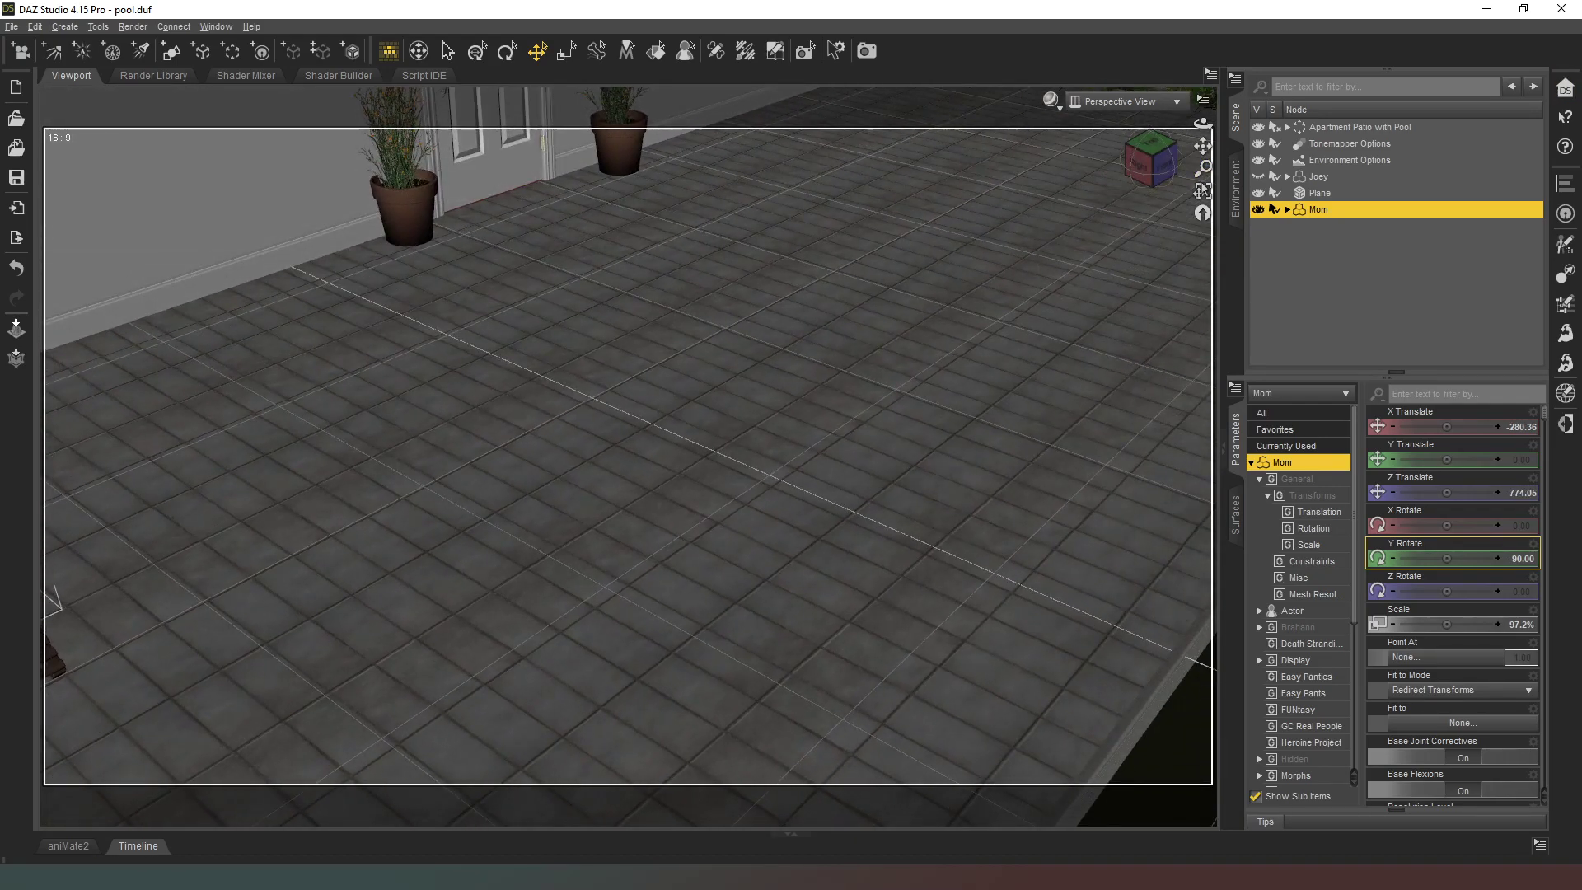
pyautogui.click(1202, 188)
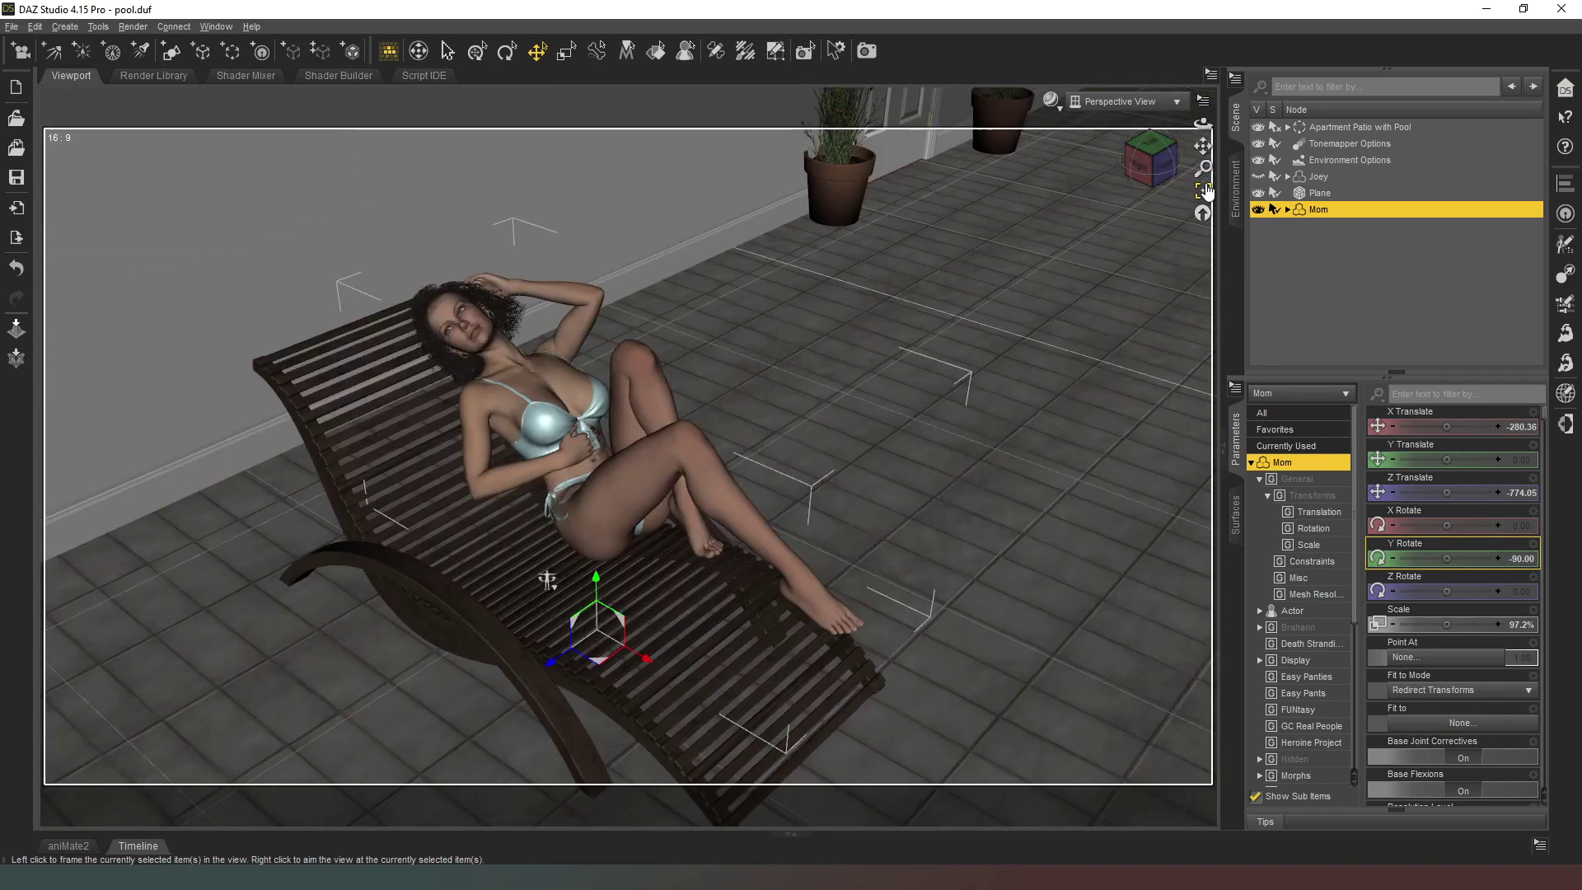
pyautogui.moveTo(1157, 150)
pyautogui.mouseDown()
pyautogui.moveTo(1194, 136)
pyautogui.moveTo(1143, 164)
pyautogui.mouseUp()
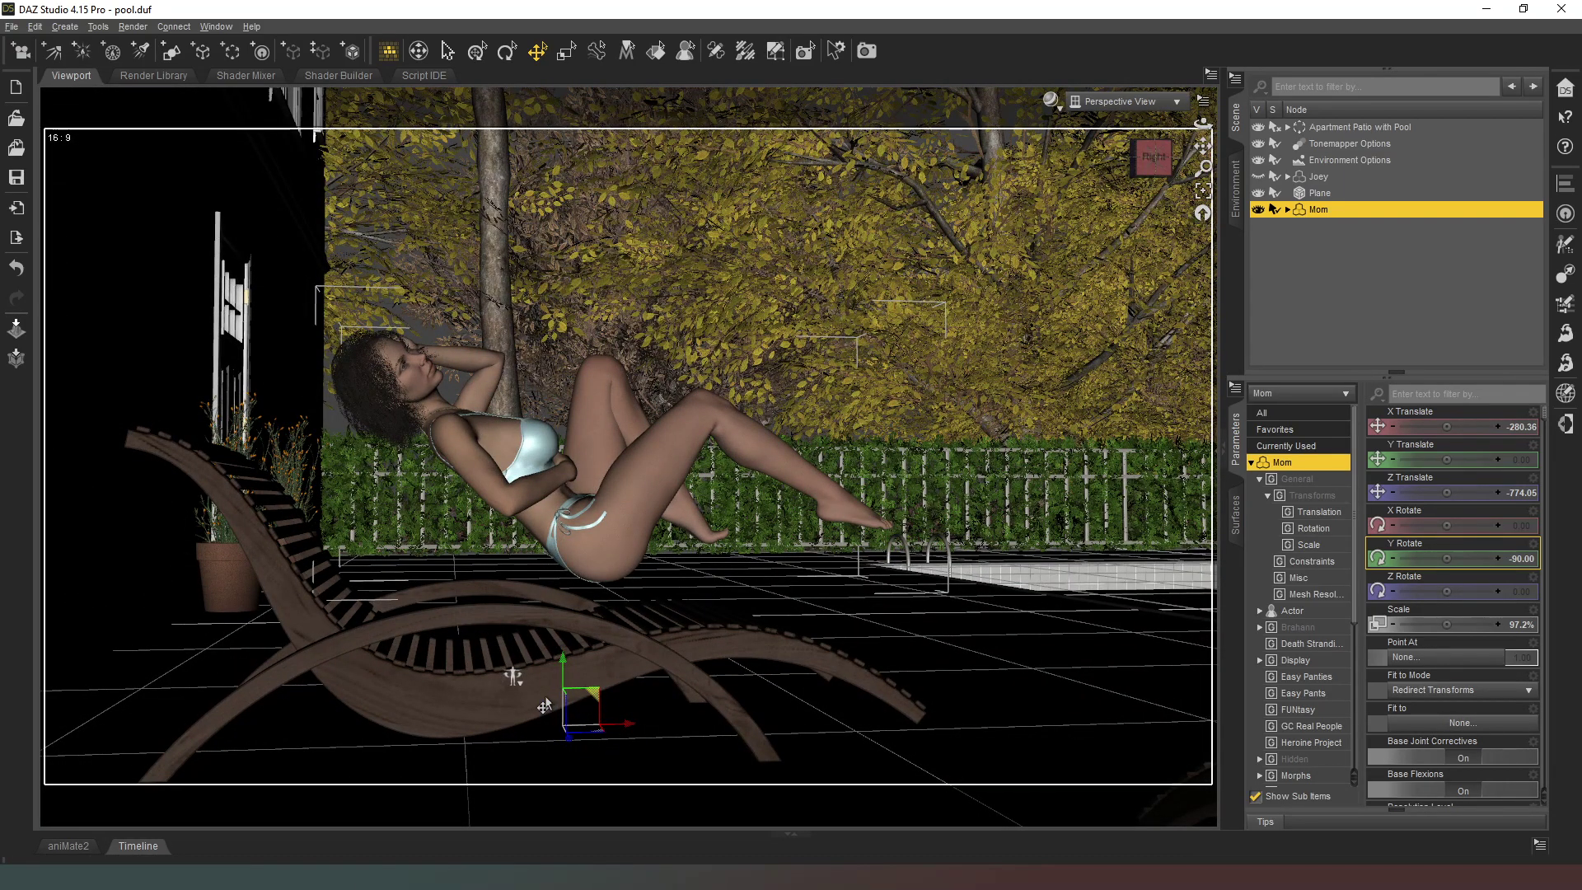
pyautogui.moveTo(522, 707); pyautogui.dragTo(489, 769)
pyautogui.moveTo(489, 769); pyautogui.dragTo(473, 769)
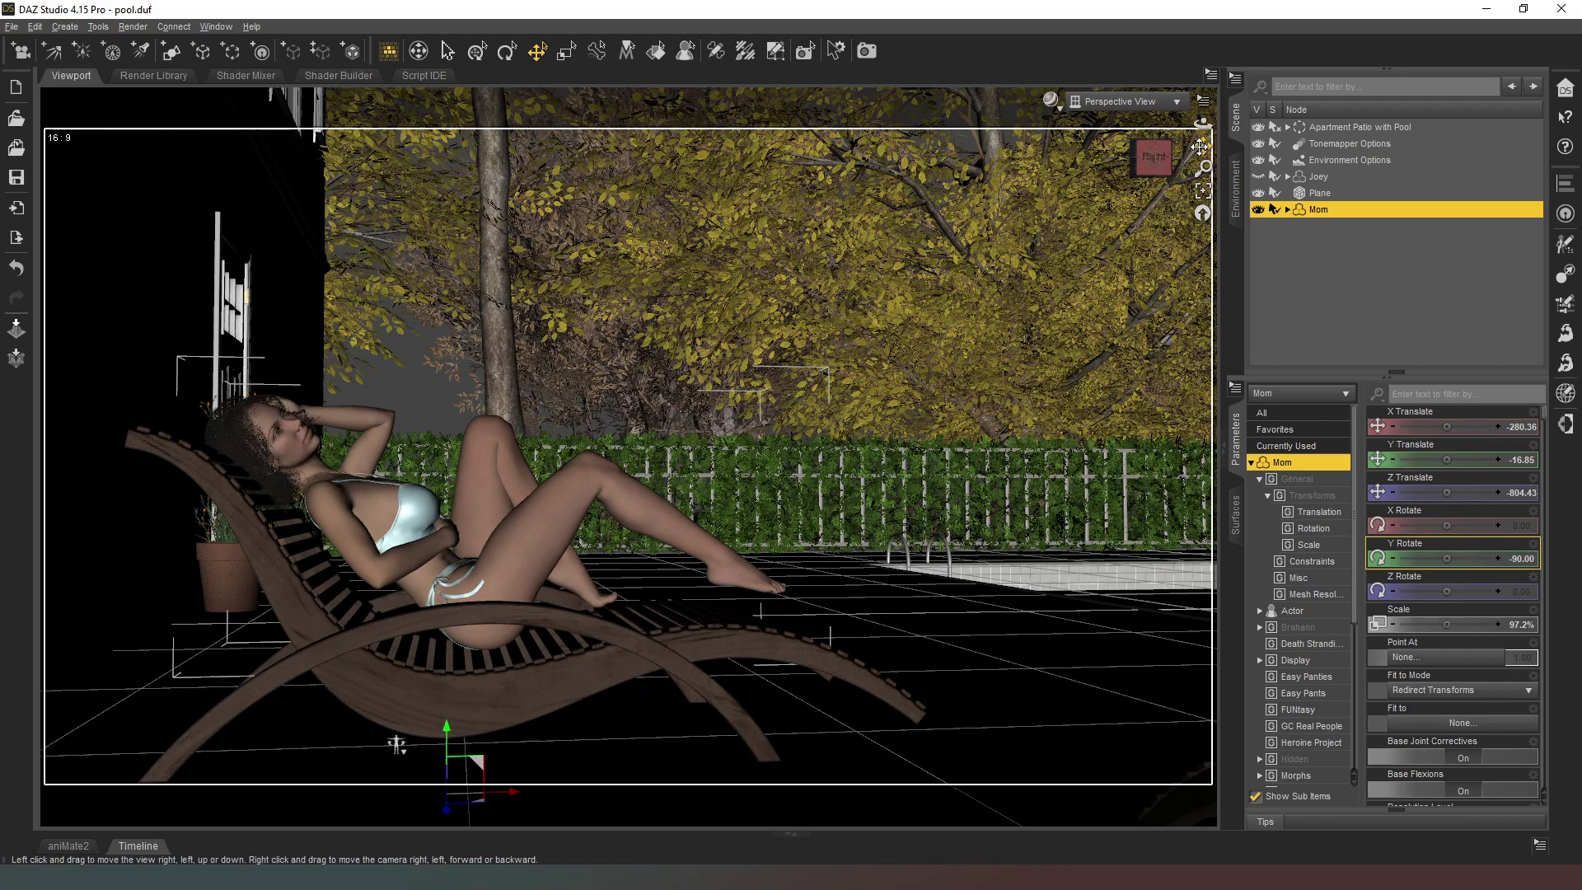
# Step: Adjust the bend of the Mom figure's Chest Upper bone to about -12.54
pyautogui.moveTo(1199, 146); pyautogui.dragTo(1210, 82)
pyautogui.moveTo(1199, 147); pyautogui.dragTo(1199, 99, button='right')
pyautogui.moveTo(1141, 194); pyautogui.dragTo(1051, 201, button='right')
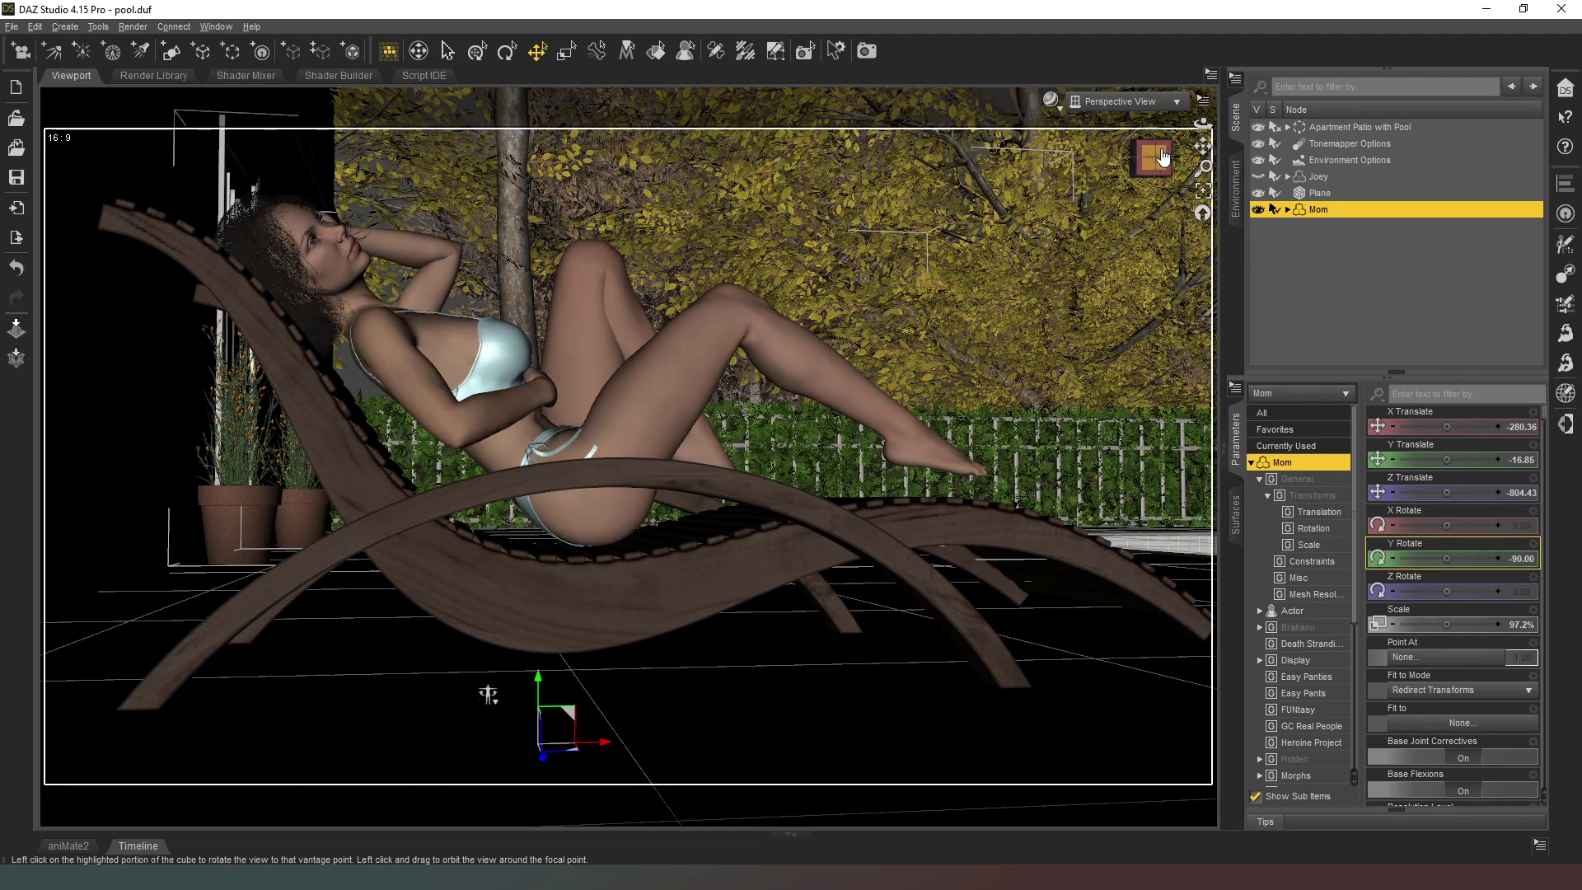
pyautogui.moveTo(1161, 157); pyautogui.dragTo(948, 163)
pyautogui.moveTo(1001, 214); pyautogui.dragTo(987, 215)
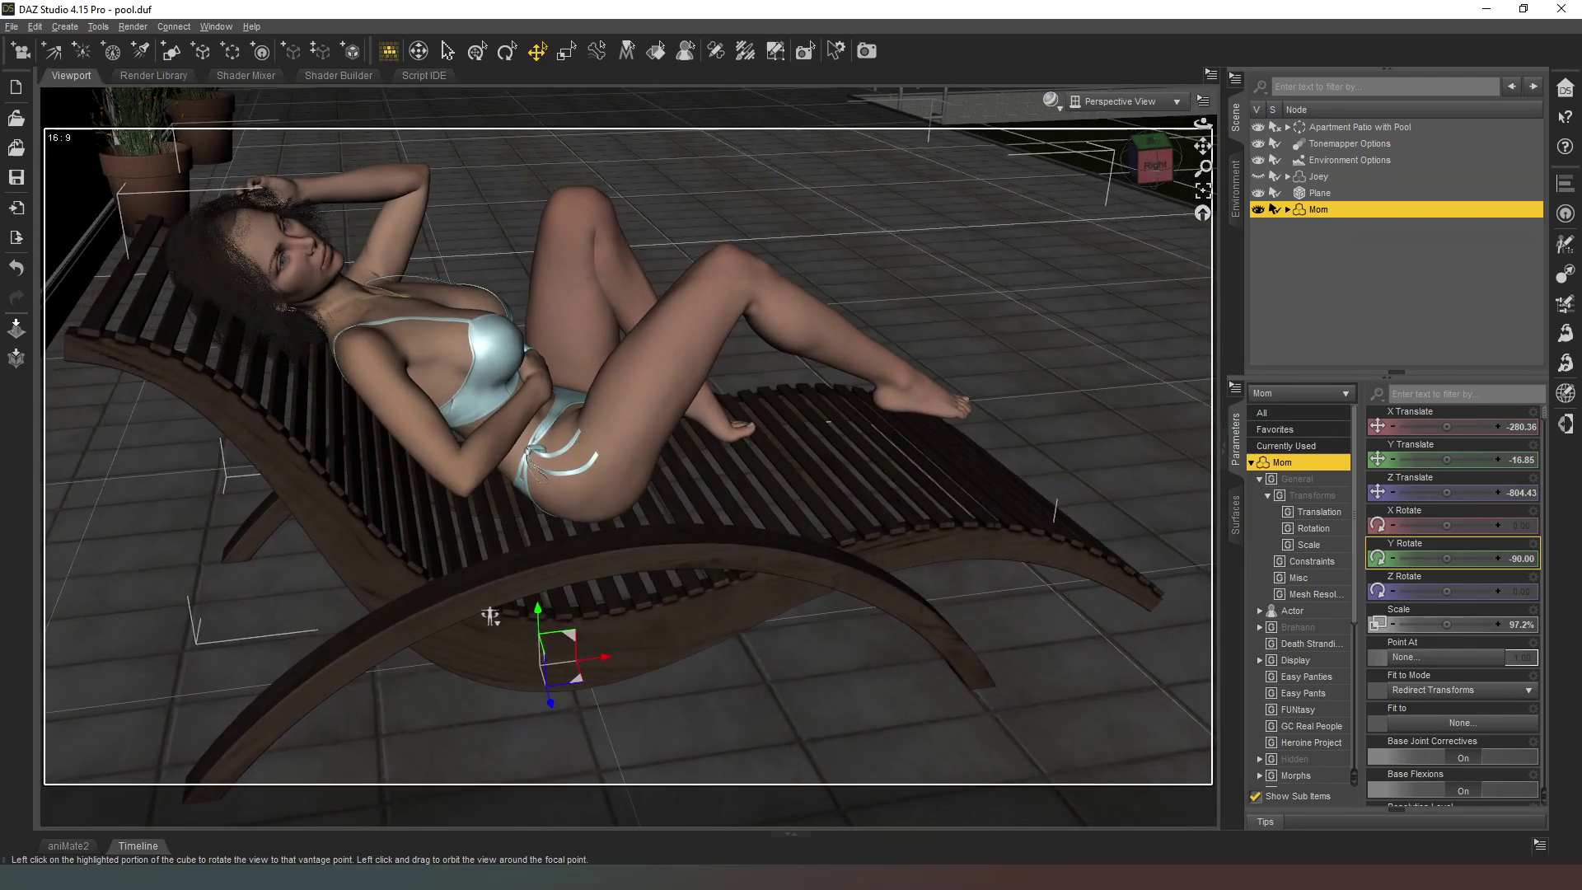
pyautogui.click(380, 322)
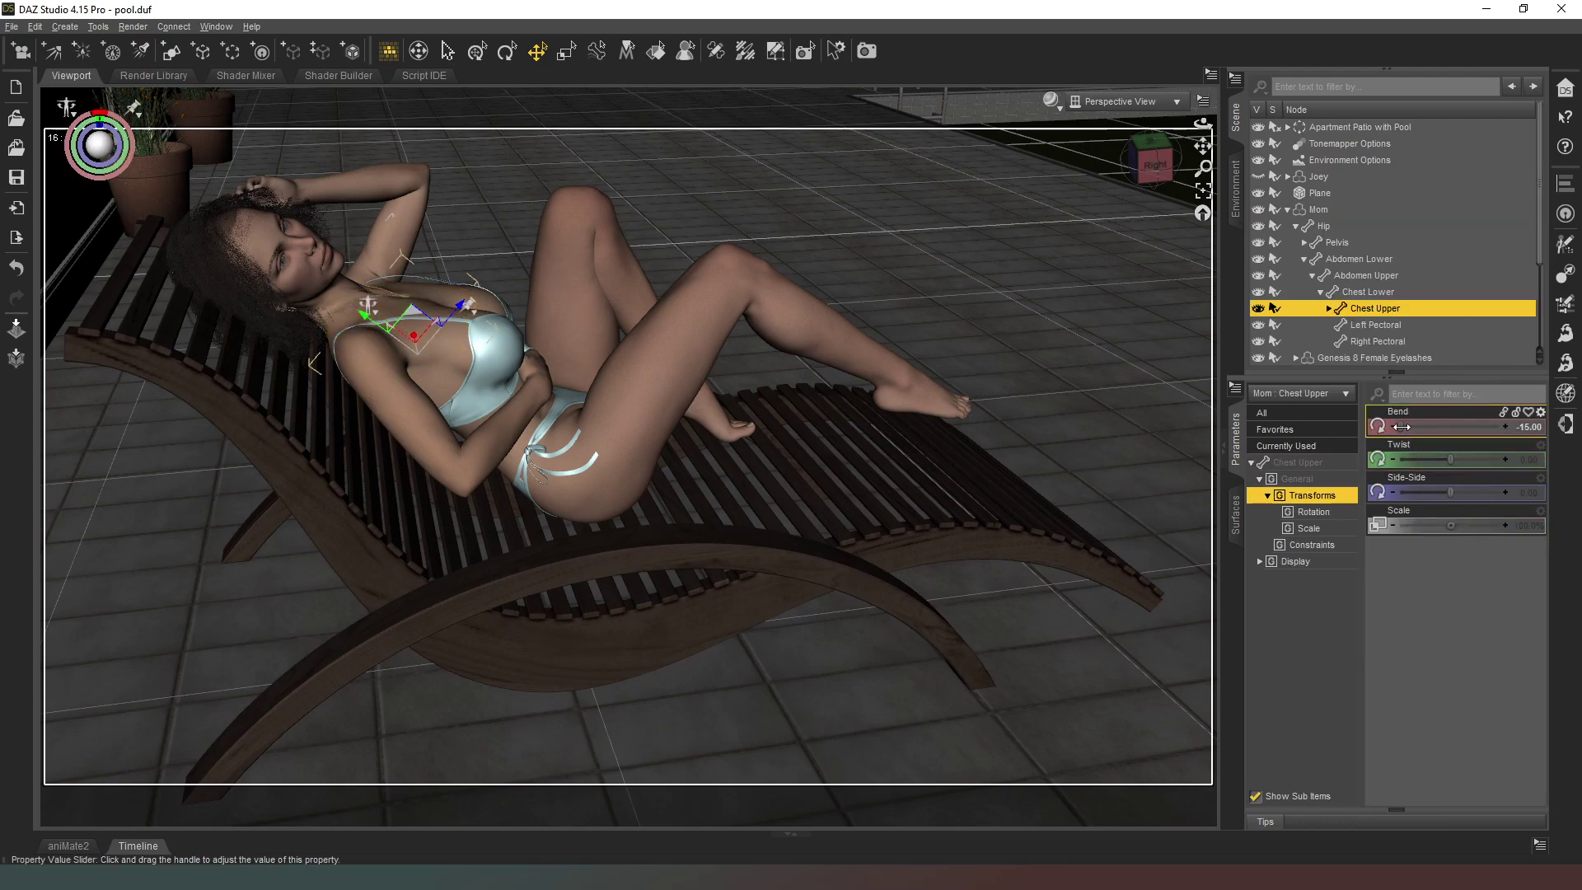
pyautogui.moveTo(1401, 427); pyautogui.dragTo(1404, 426)
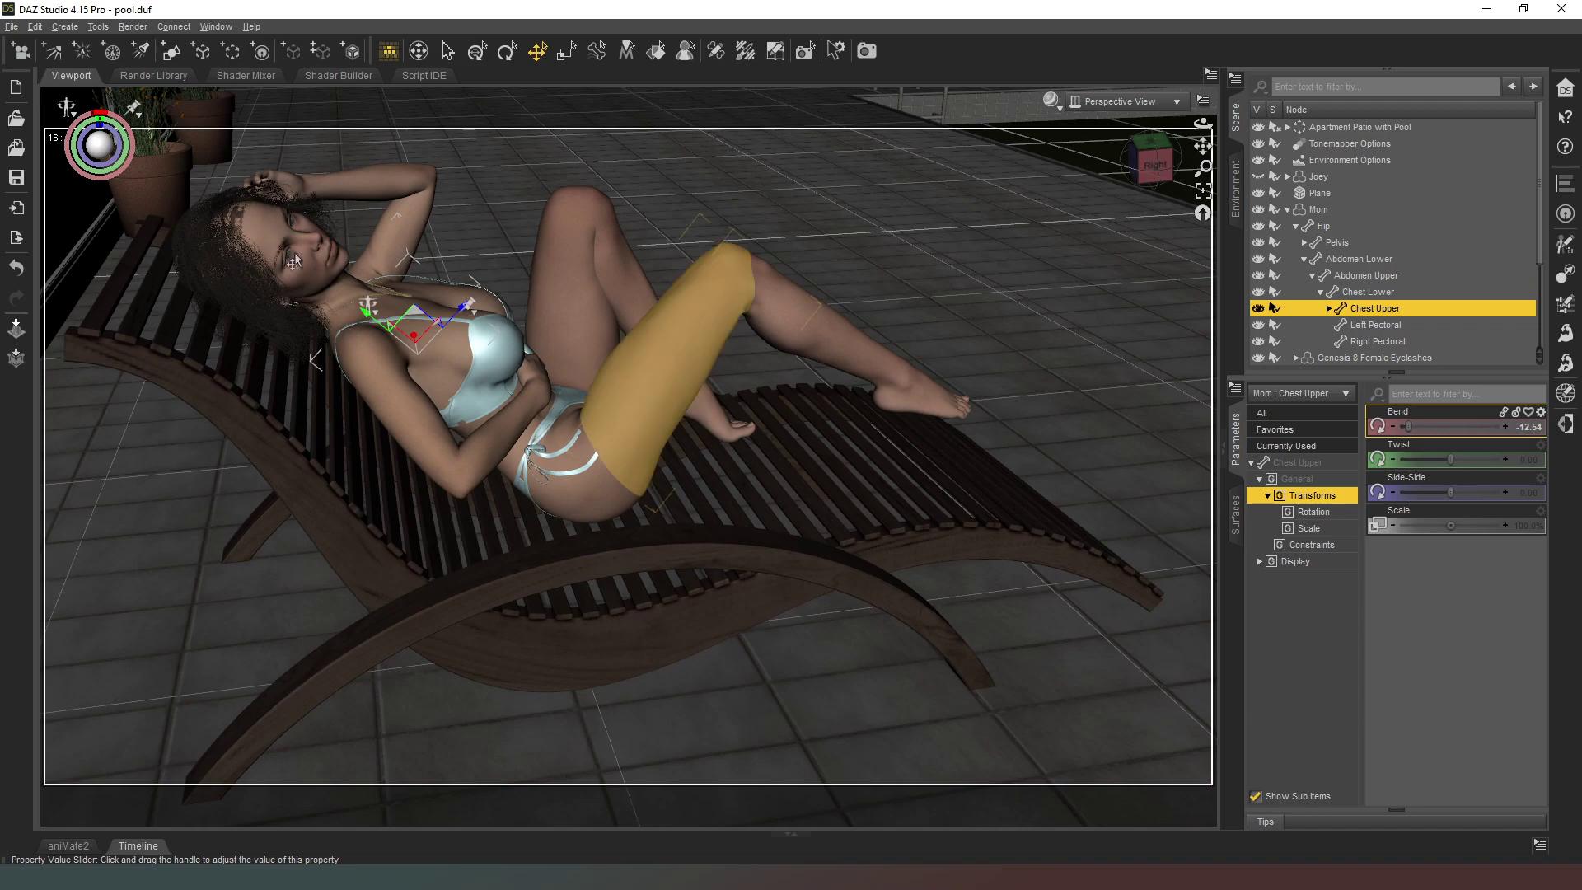
# Step: Slide the whole Mom figure towards the lounger's backrest, to a Z Translate of about -811.74
pyautogui.click(1317, 211)
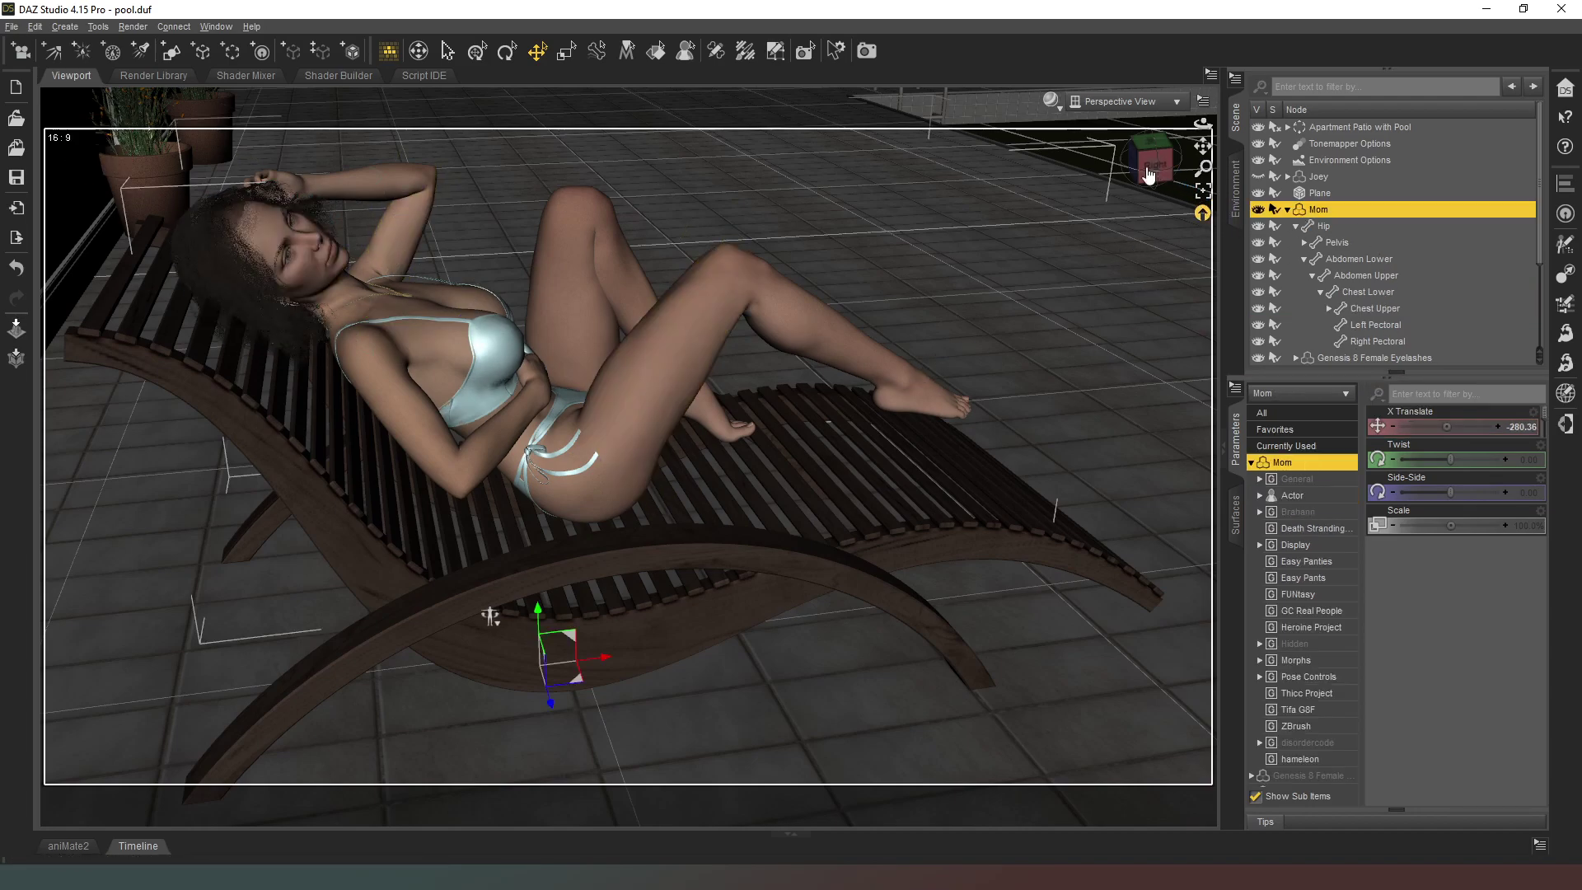
pyautogui.click(1149, 175)
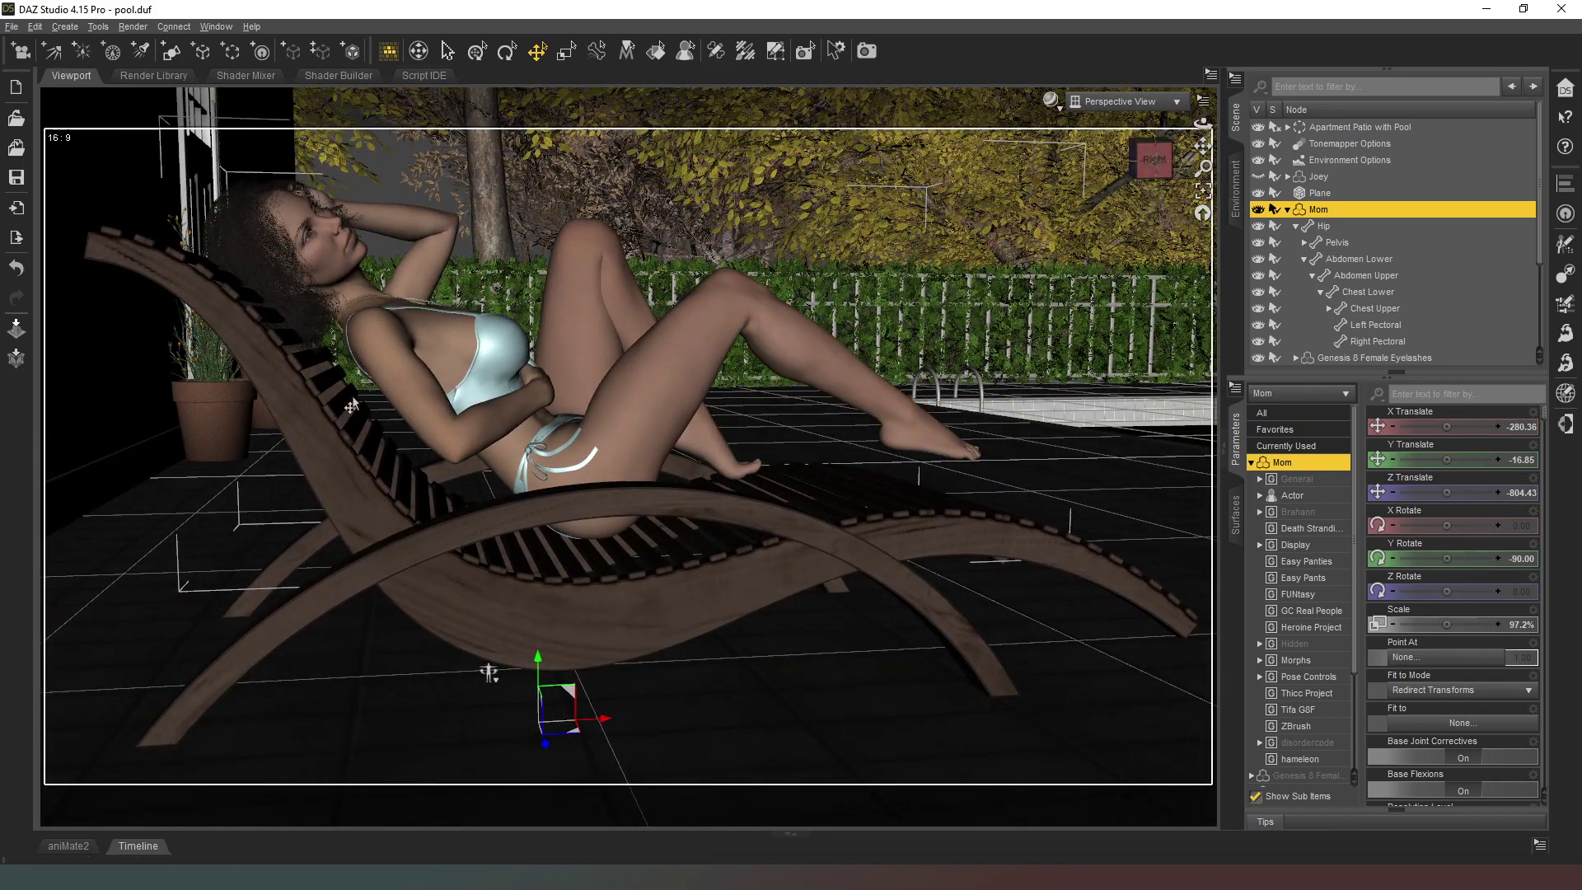
pyautogui.click(603, 717)
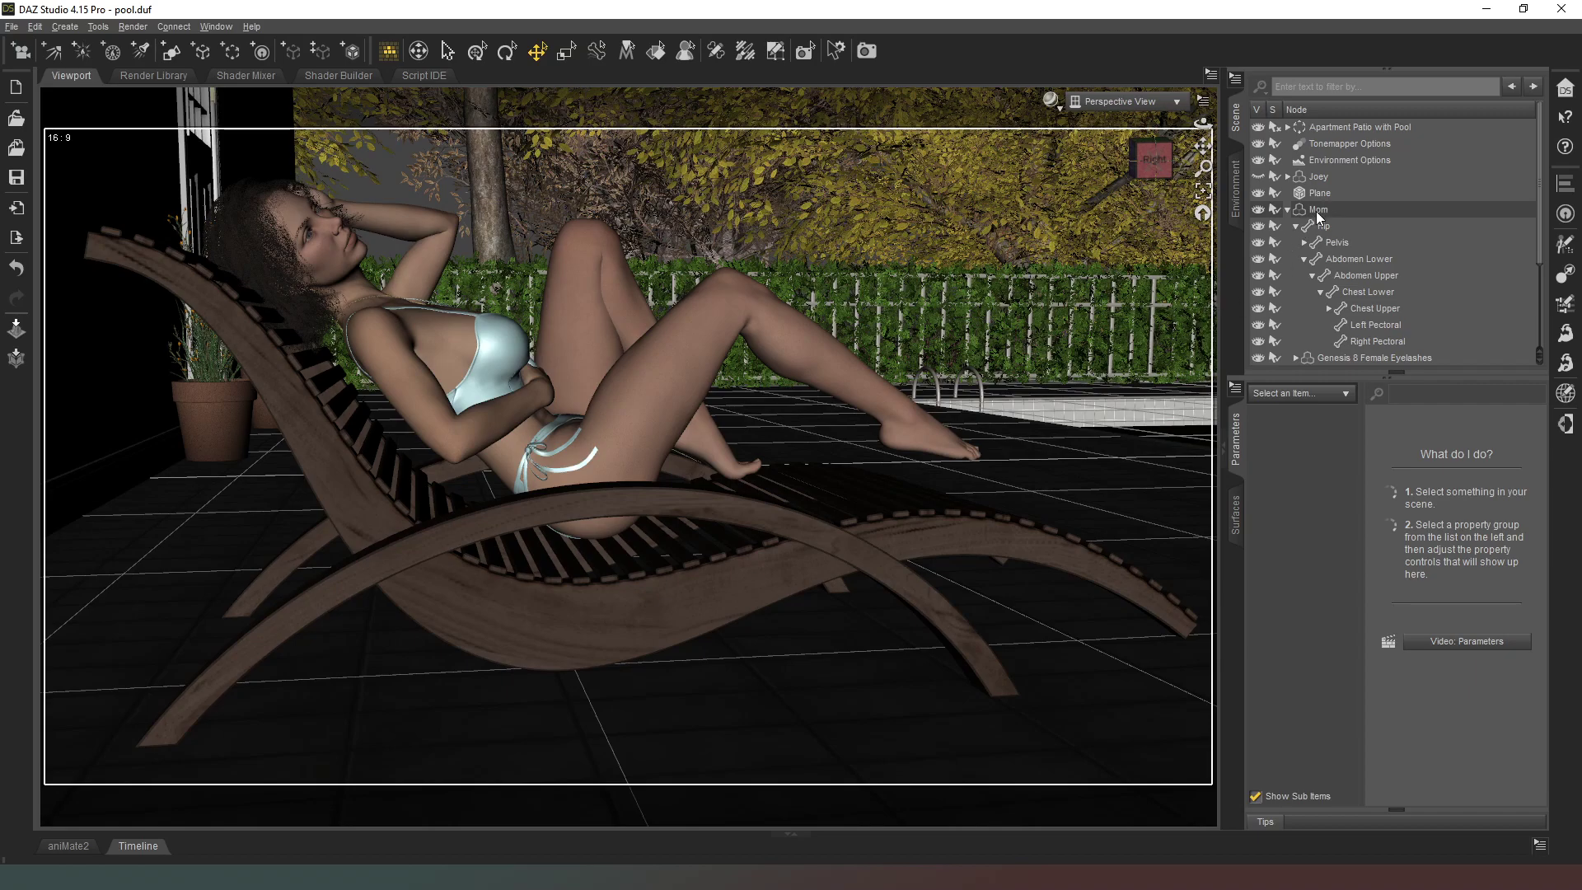
pyautogui.click(700, 630)
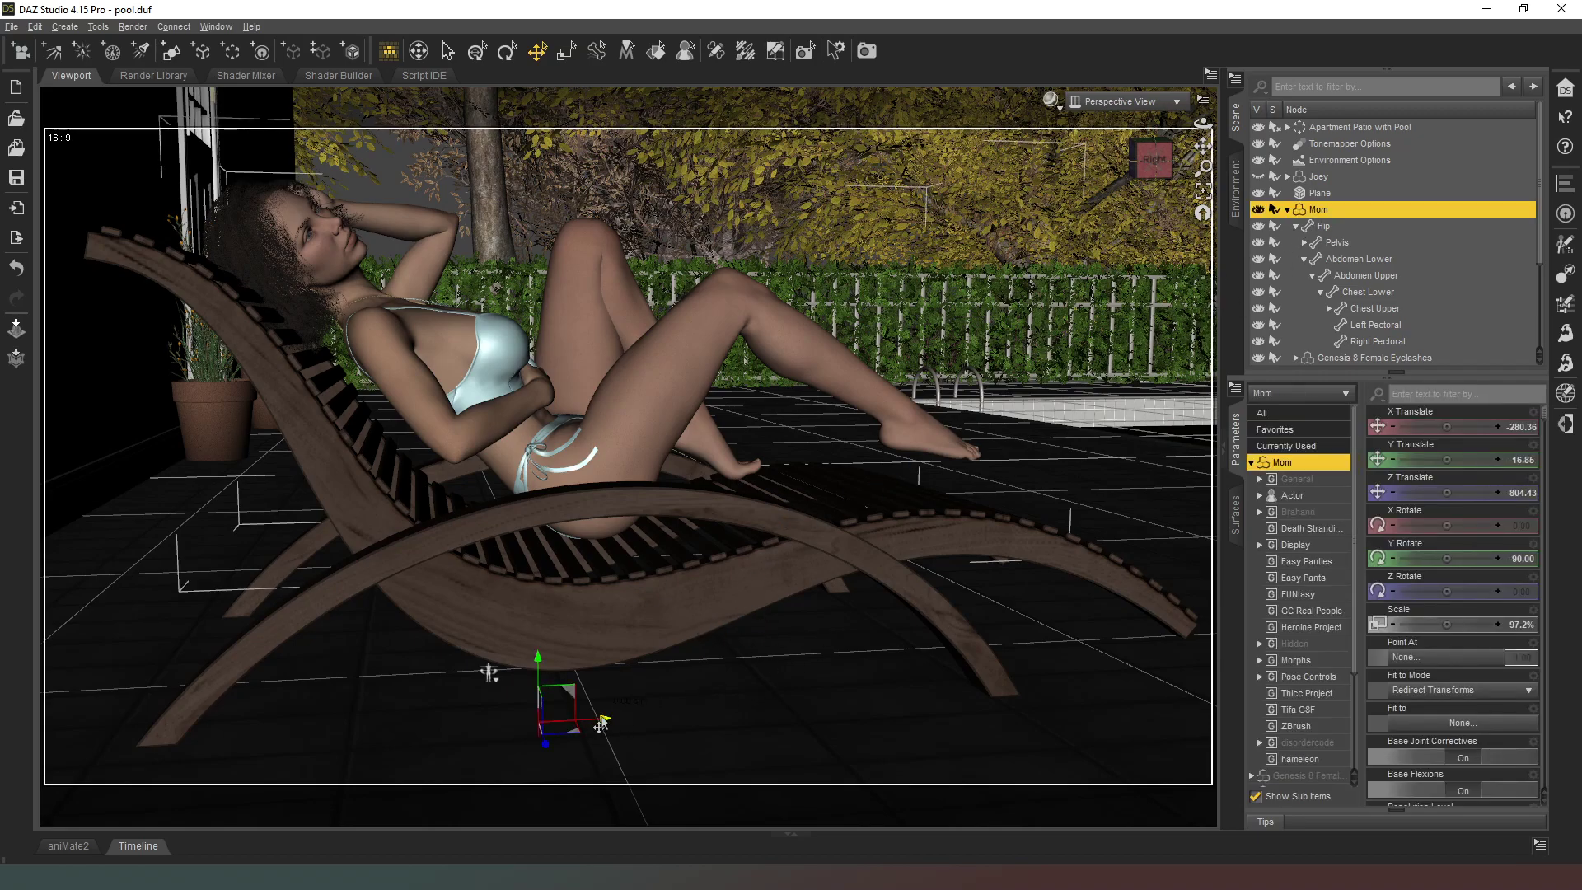
pyautogui.moveTo(601, 722); pyautogui.dragTo(562, 722)
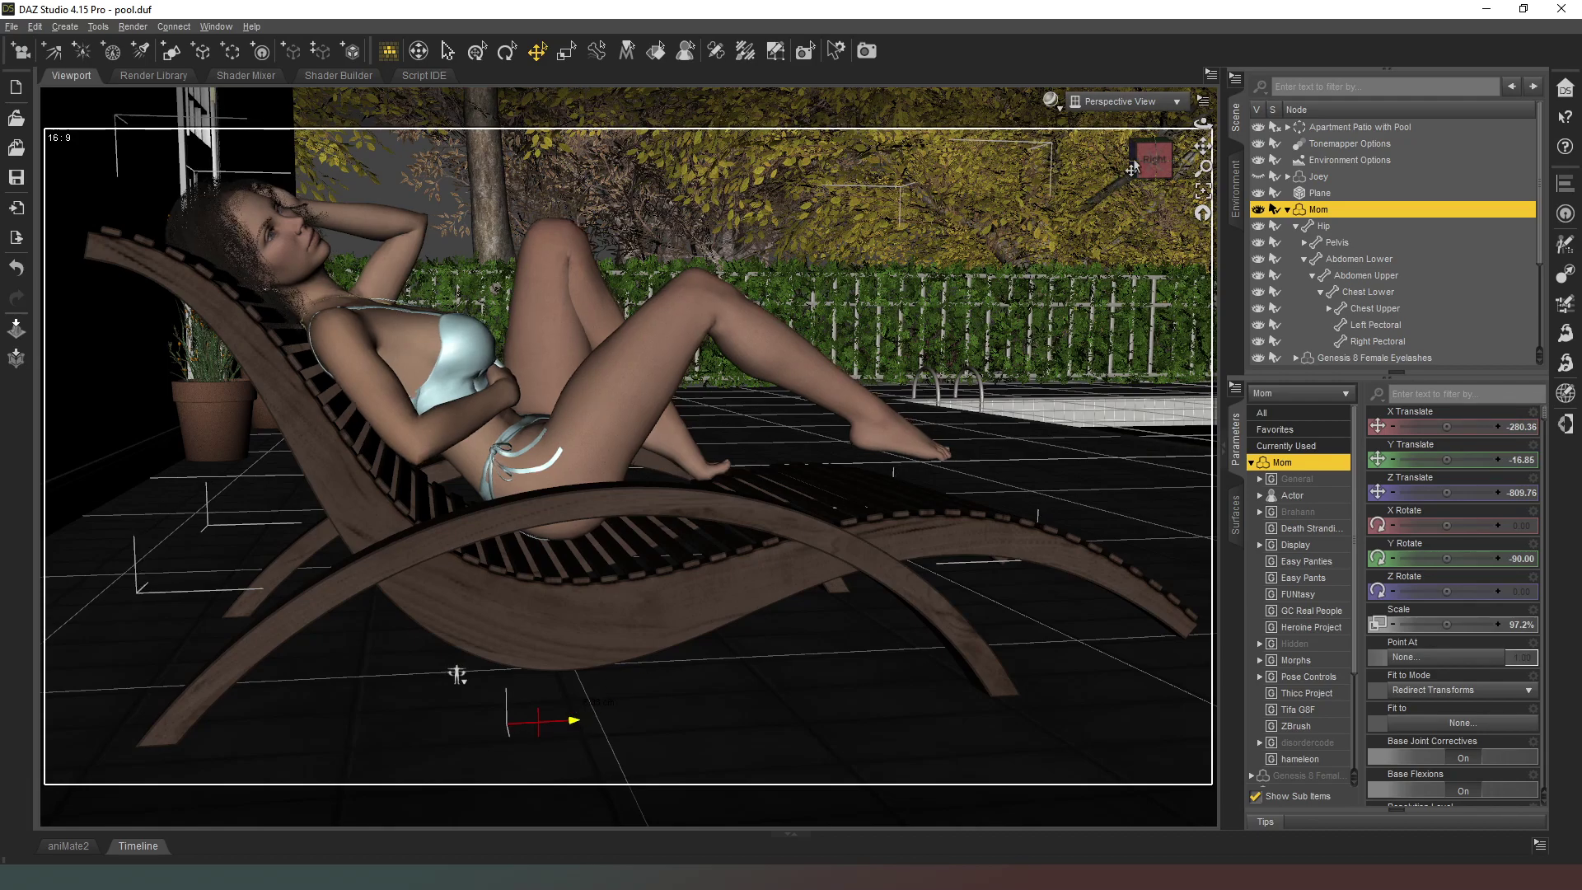
pyautogui.moveTo(1154, 164); pyautogui.dragTo(1167, 198)
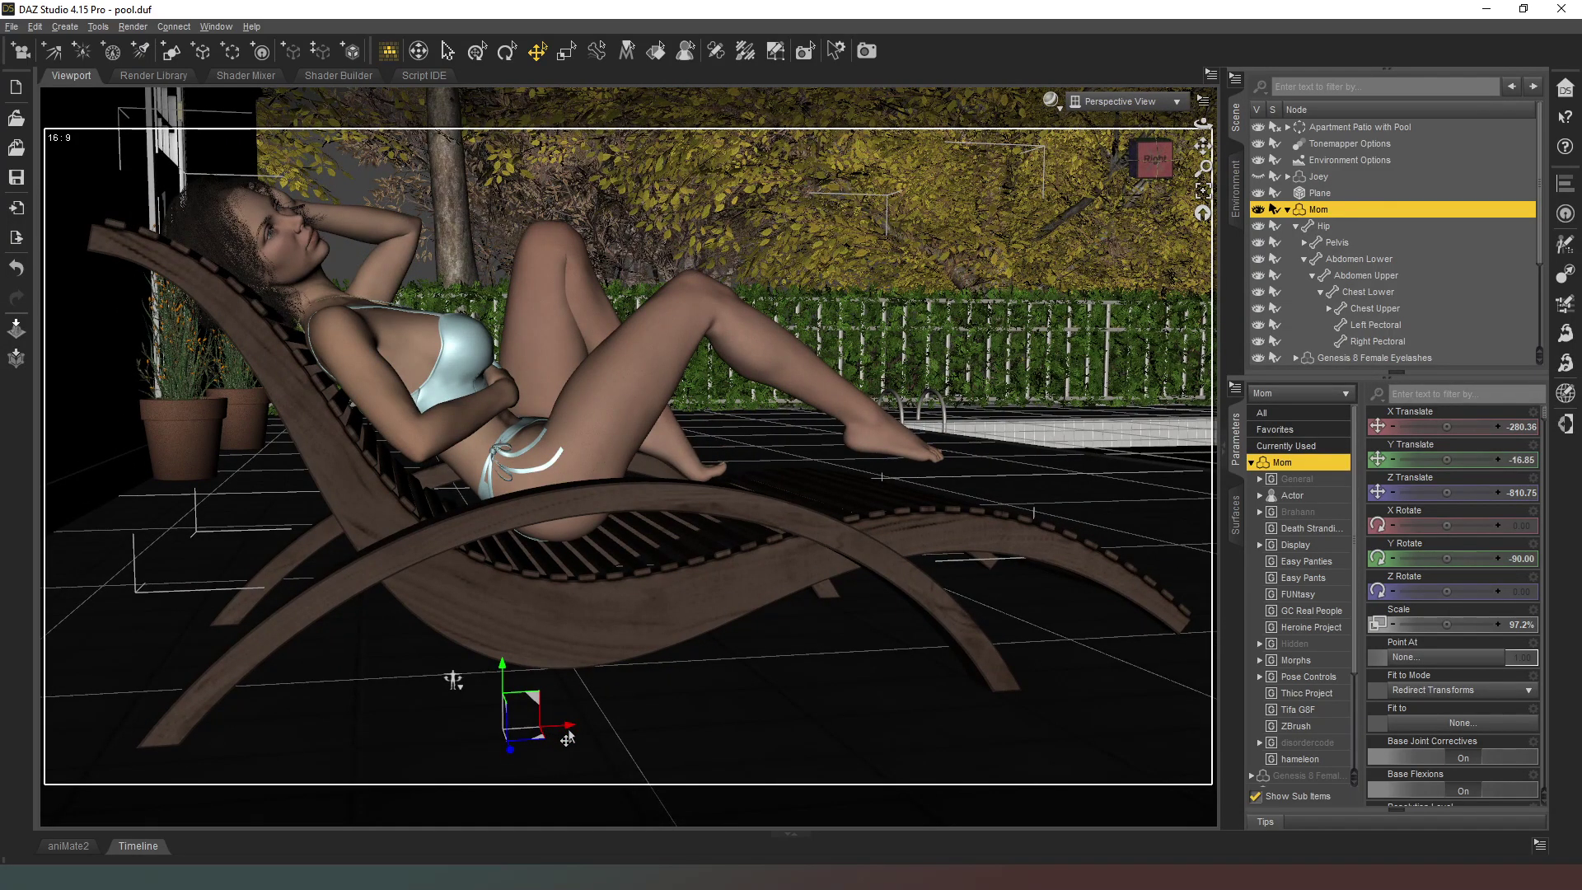
pyautogui.moveTo(566, 727); pyautogui.dragTo(562, 731)
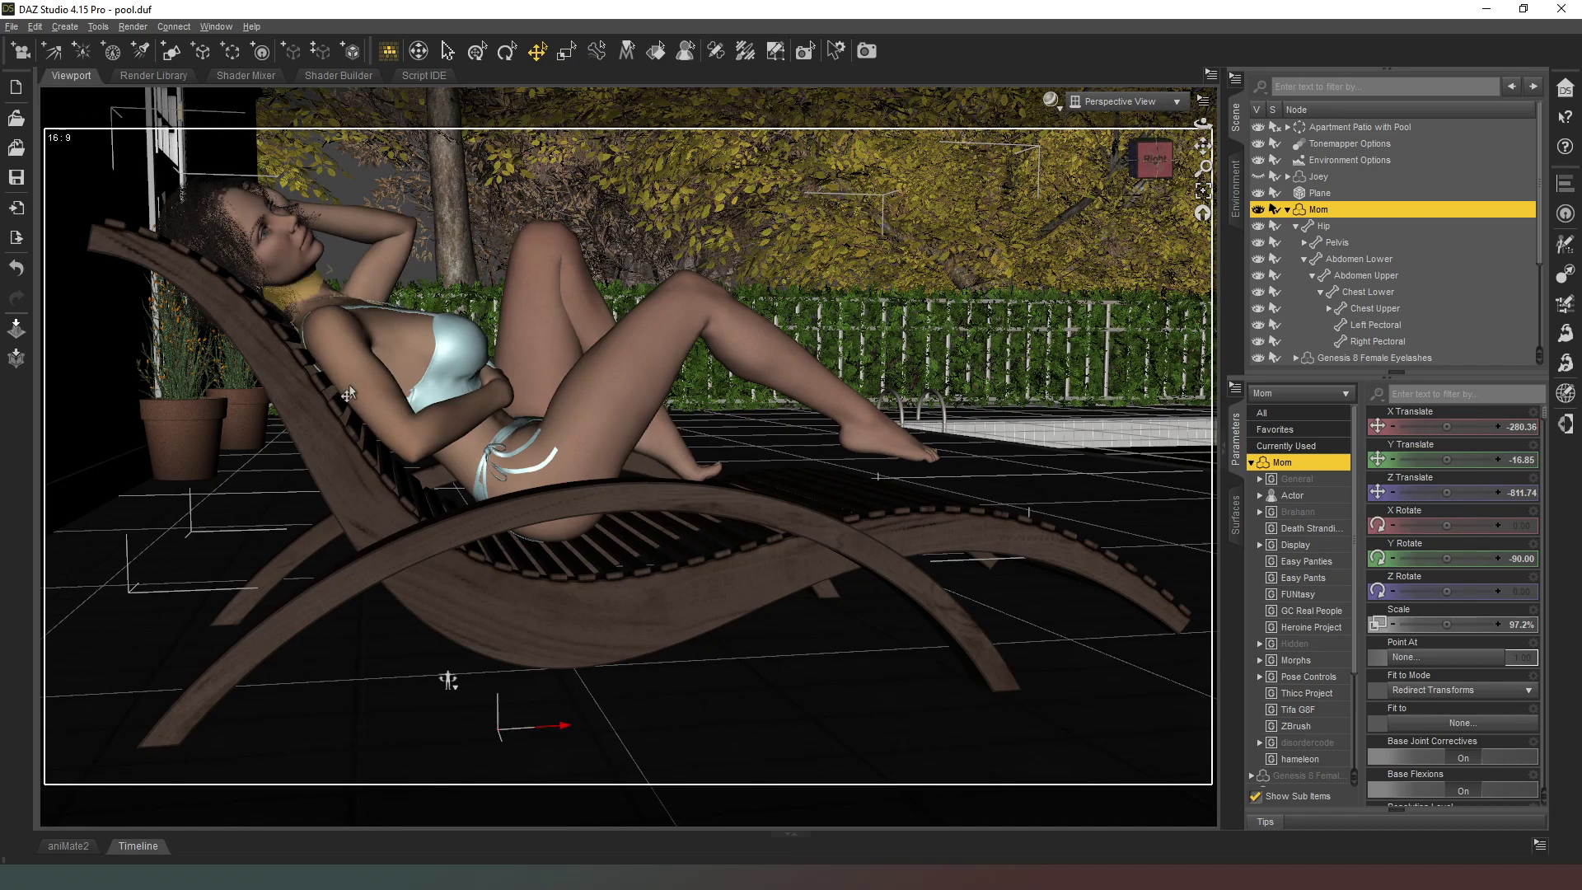
# Step: Adjust the figure's Neck Upper bend to about 10.72 and its Chest Upper bend to about -10.57
pyautogui.click(309, 292)
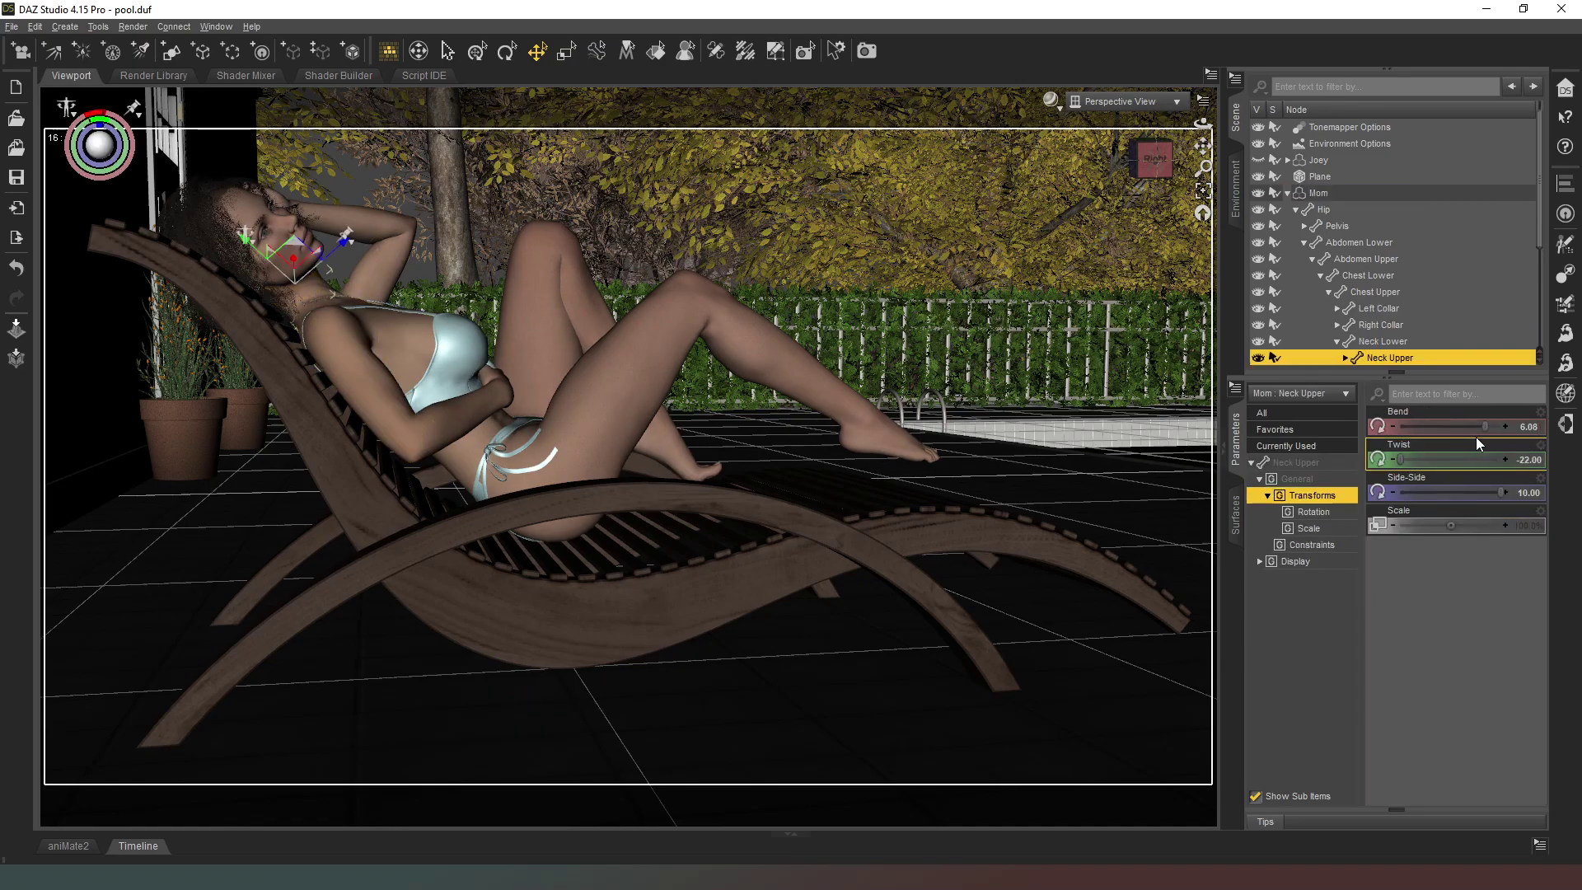
pyautogui.moveTo(1460, 427); pyautogui.dragTo(1498, 427)
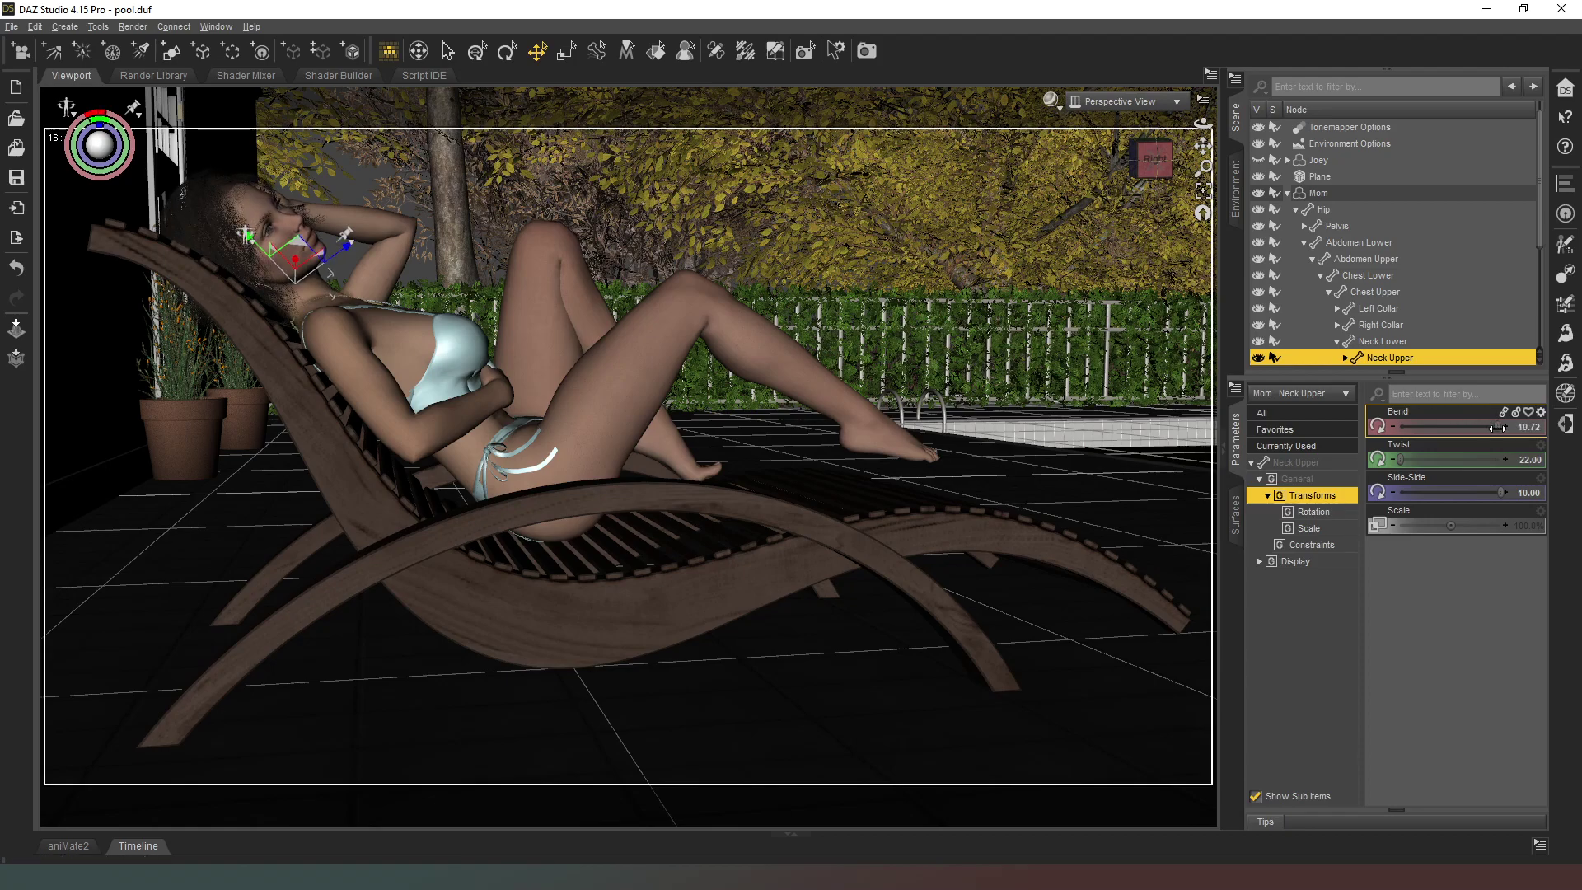
pyautogui.click(362, 320)
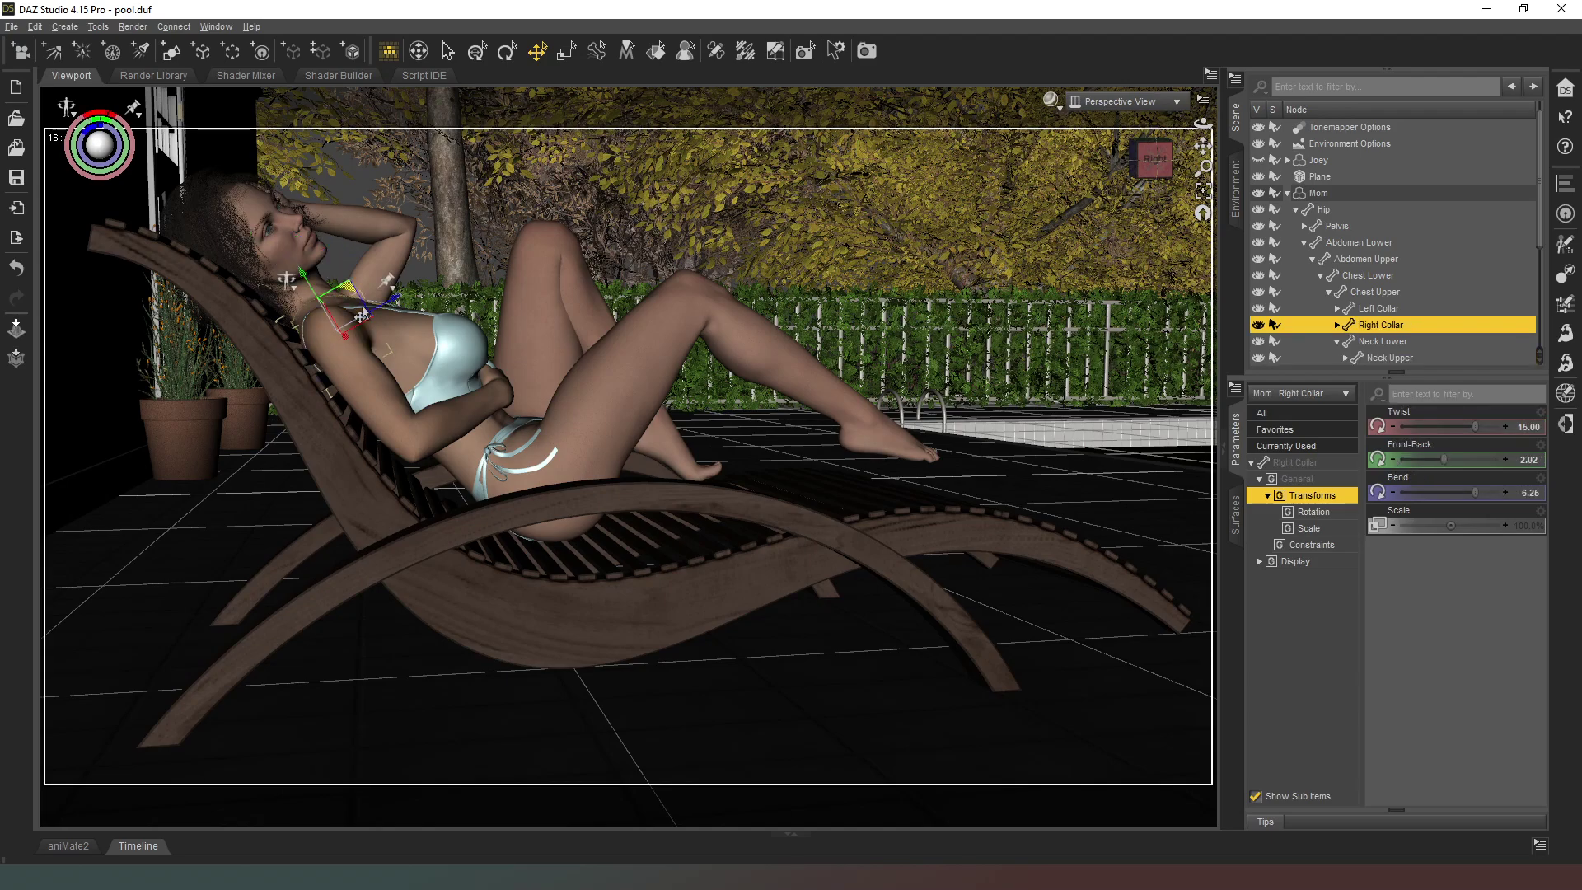
pyautogui.moveTo(1153, 158); pyautogui.dragTo(729, 215)
pyautogui.click(381, 334)
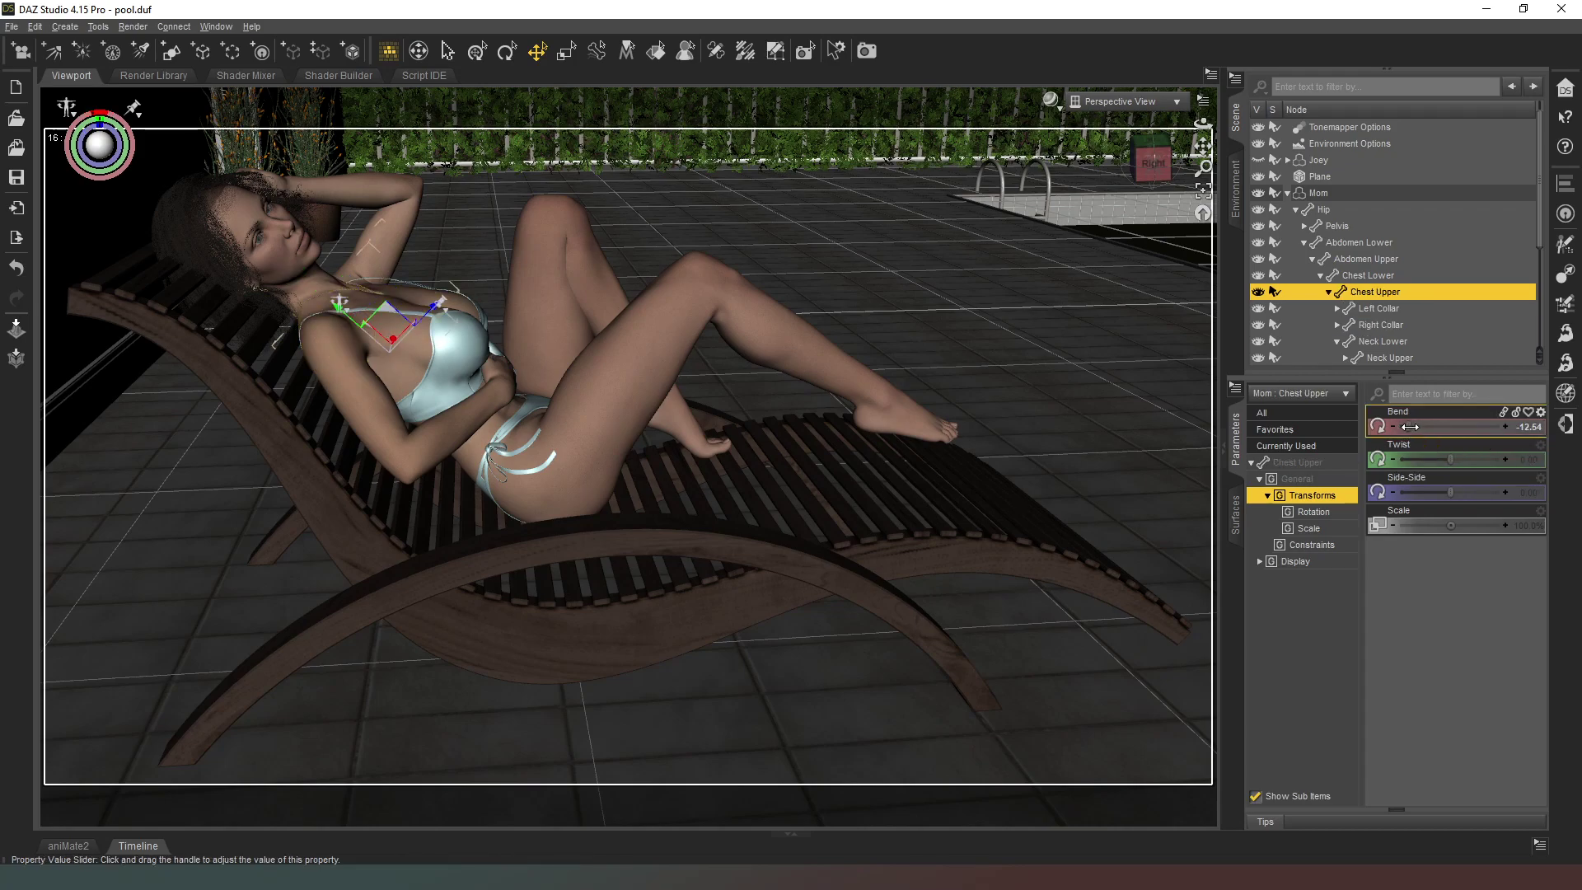
pyautogui.moveTo(1409, 427); pyautogui.dragTo(1414, 425)
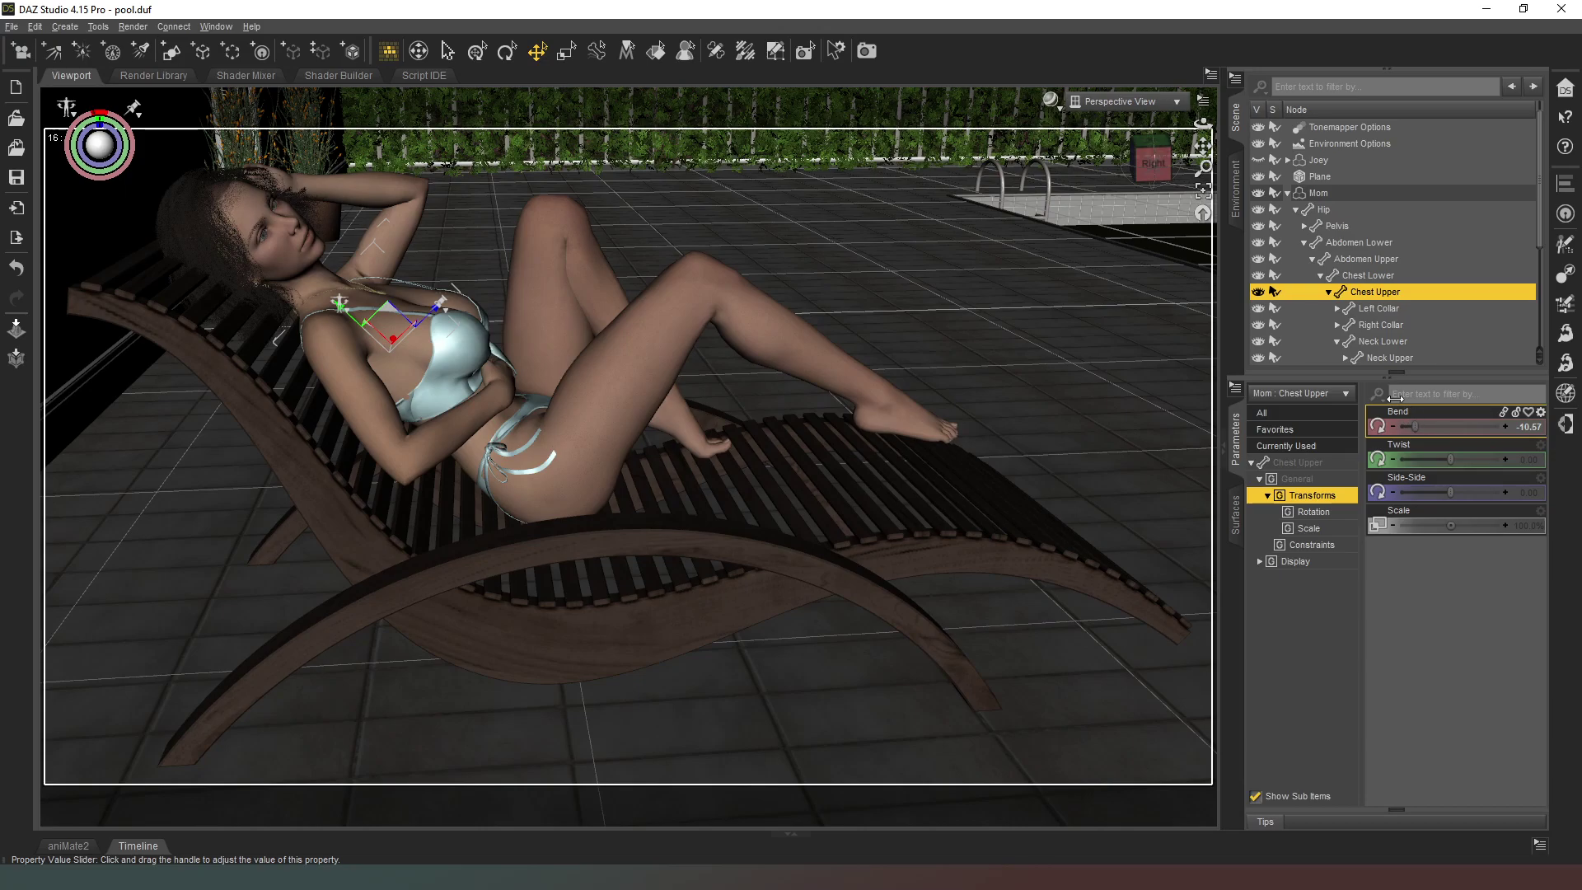
# Step: Lower the whole Mom figure into the lounger seat, to a Y Translate of about -17.75
pyautogui.moveTo(1148, 167)
pyautogui.mouseDown()
pyautogui.moveTo(1156, 148)
pyautogui.moveTo(1125, 160)
pyautogui.moveTo(1151, 156)
pyautogui.mouseUp()
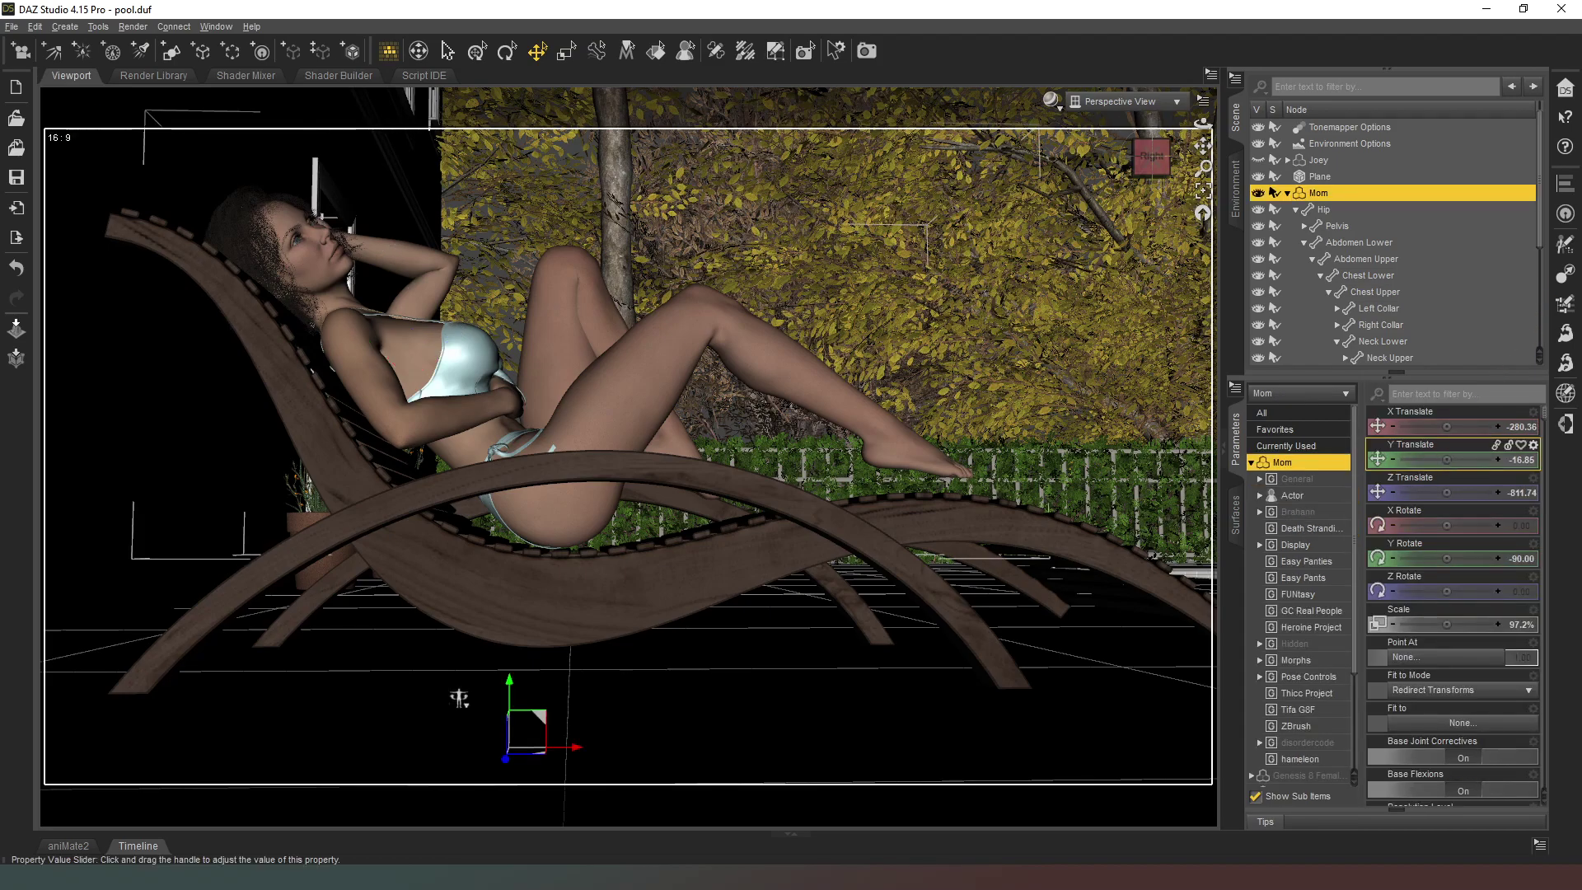
pyautogui.moveTo(1445, 459); pyautogui.dragTo(1438, 459)
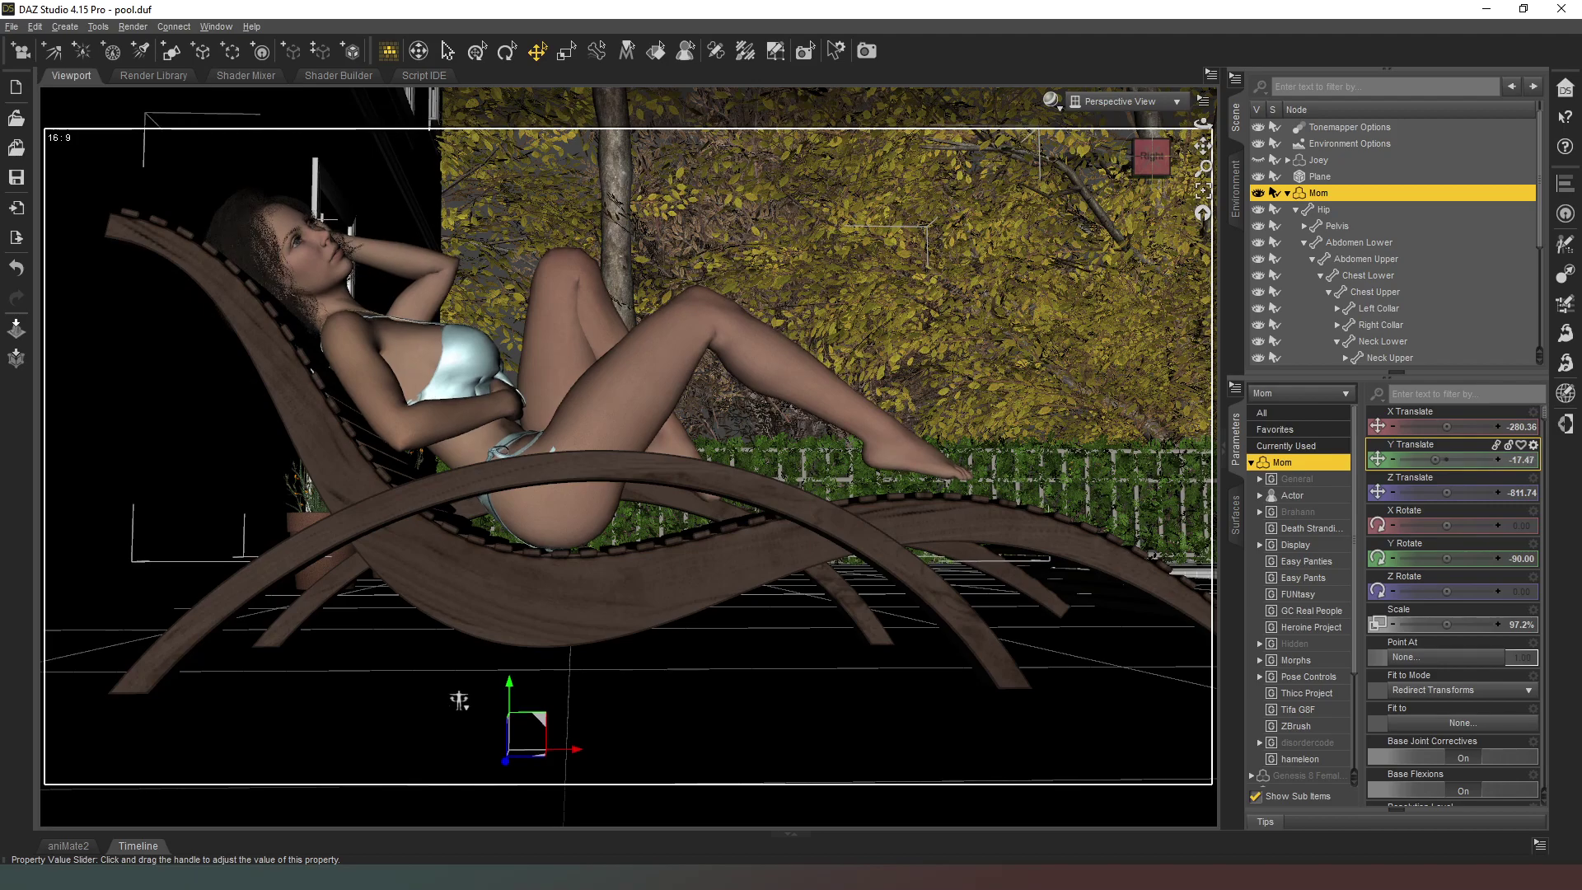
pyautogui.moveTo(1438, 460); pyautogui.dragTo(1432, 460)
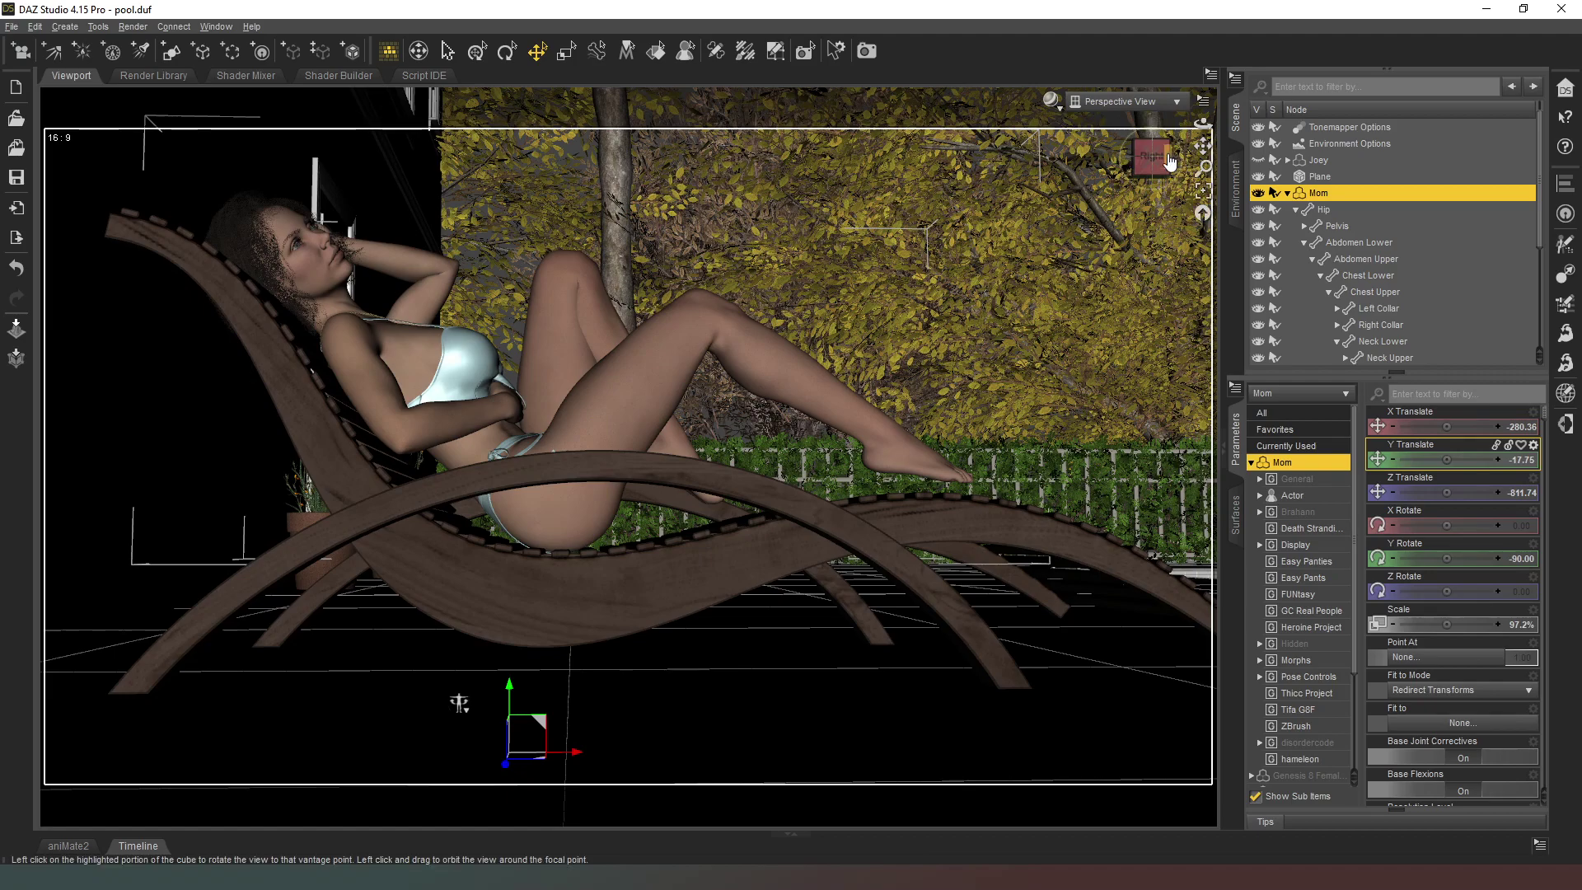
# Step: Lower the figure's right leg towards the lounger slats by changing the Right Thigh Bend's bend to about -36.77
pyautogui.moveTo(459, 702); pyautogui.dragTo(727, 737)
pyautogui.moveTo(1151, 158); pyautogui.dragTo(1176, 178)
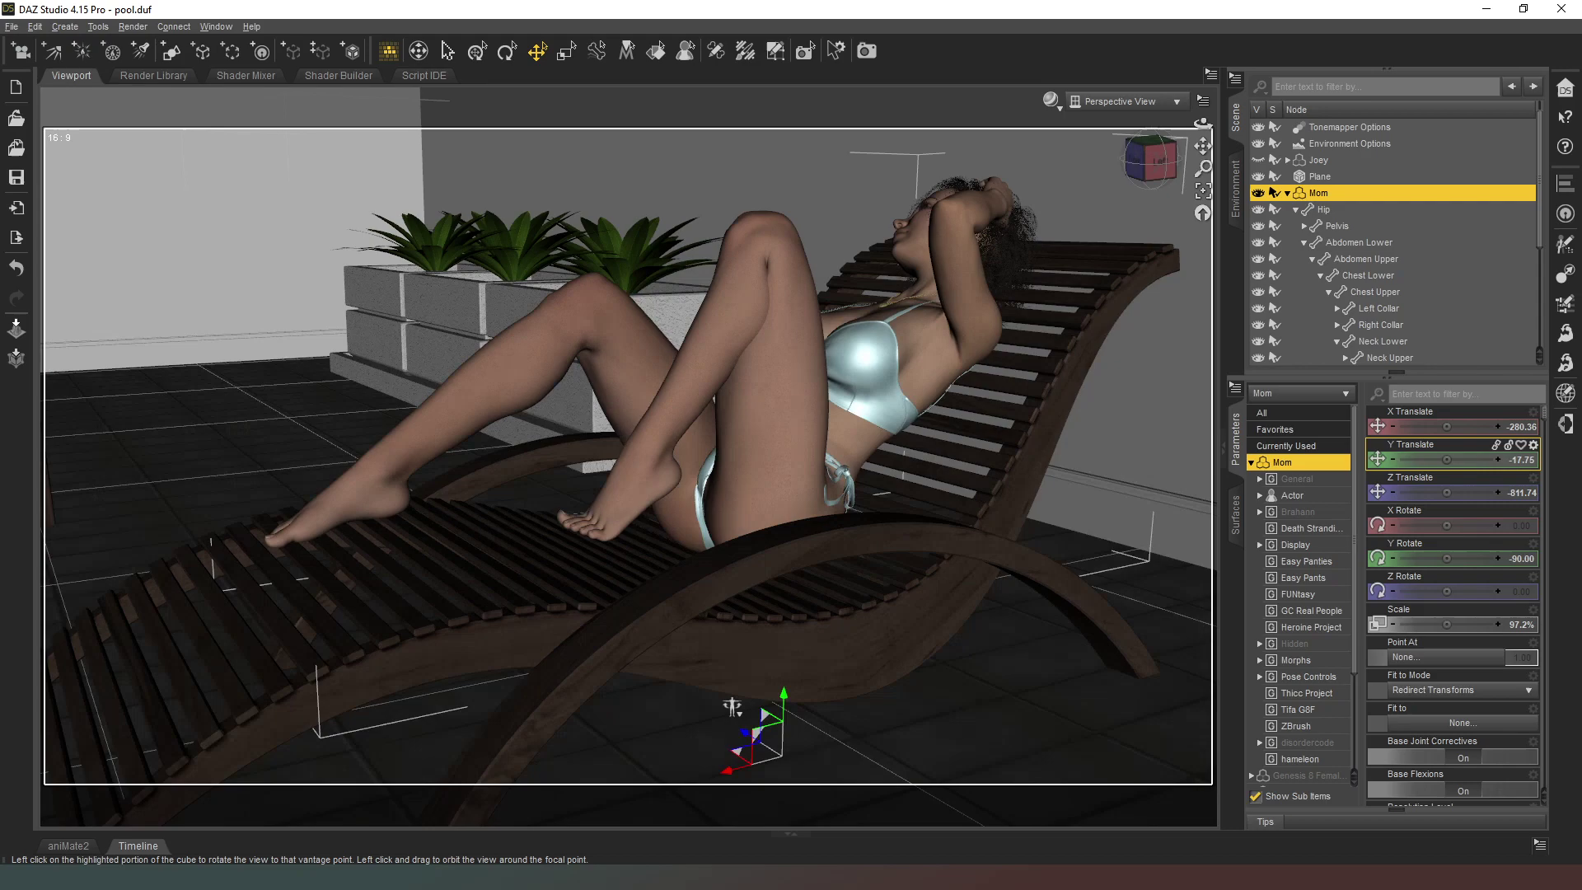
pyautogui.click(633, 389)
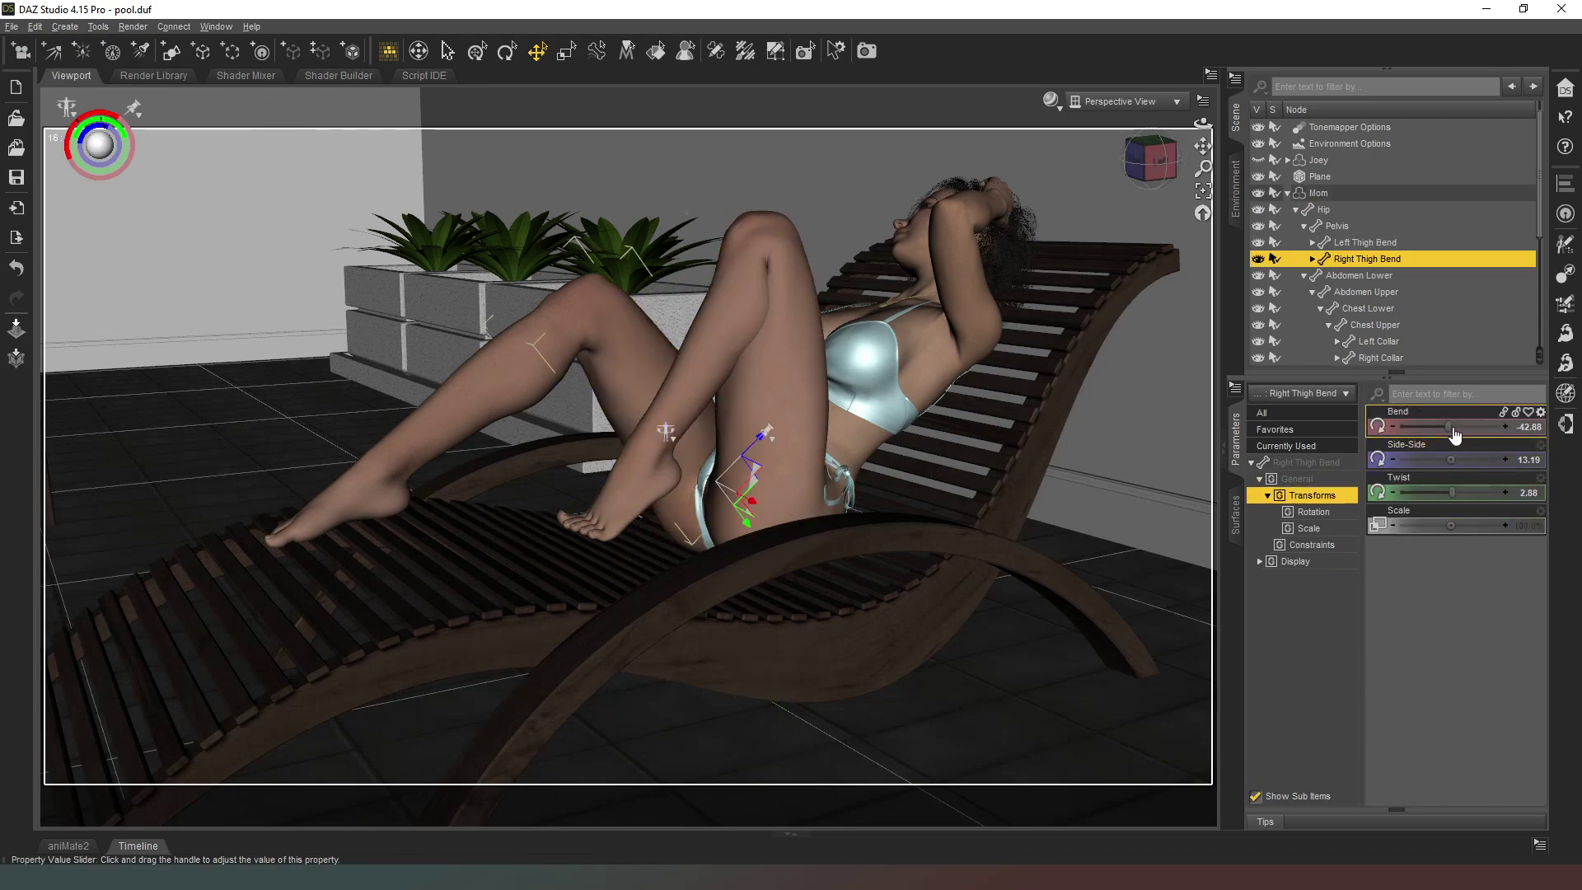
pyautogui.moveTo(1449, 427); pyautogui.dragTo(1451, 427)
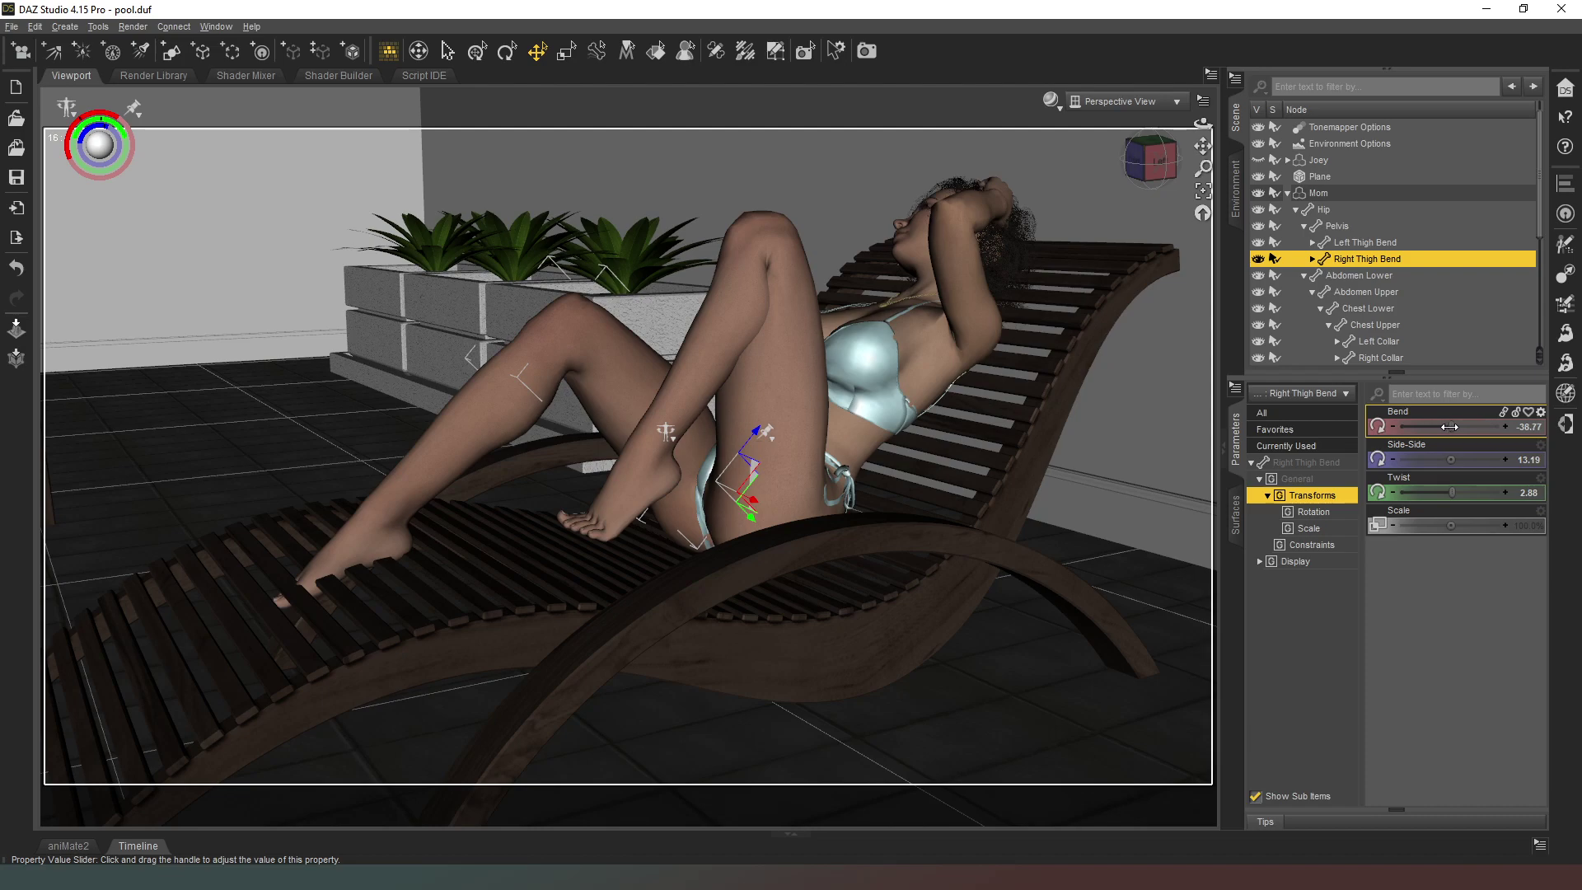
# Step: Fine-tune the right foot's height above the lounger slats by setting the Right Thigh Bend's bend to -38
pyautogui.moveTo(1449, 426); pyautogui.dragTo(1451, 427)
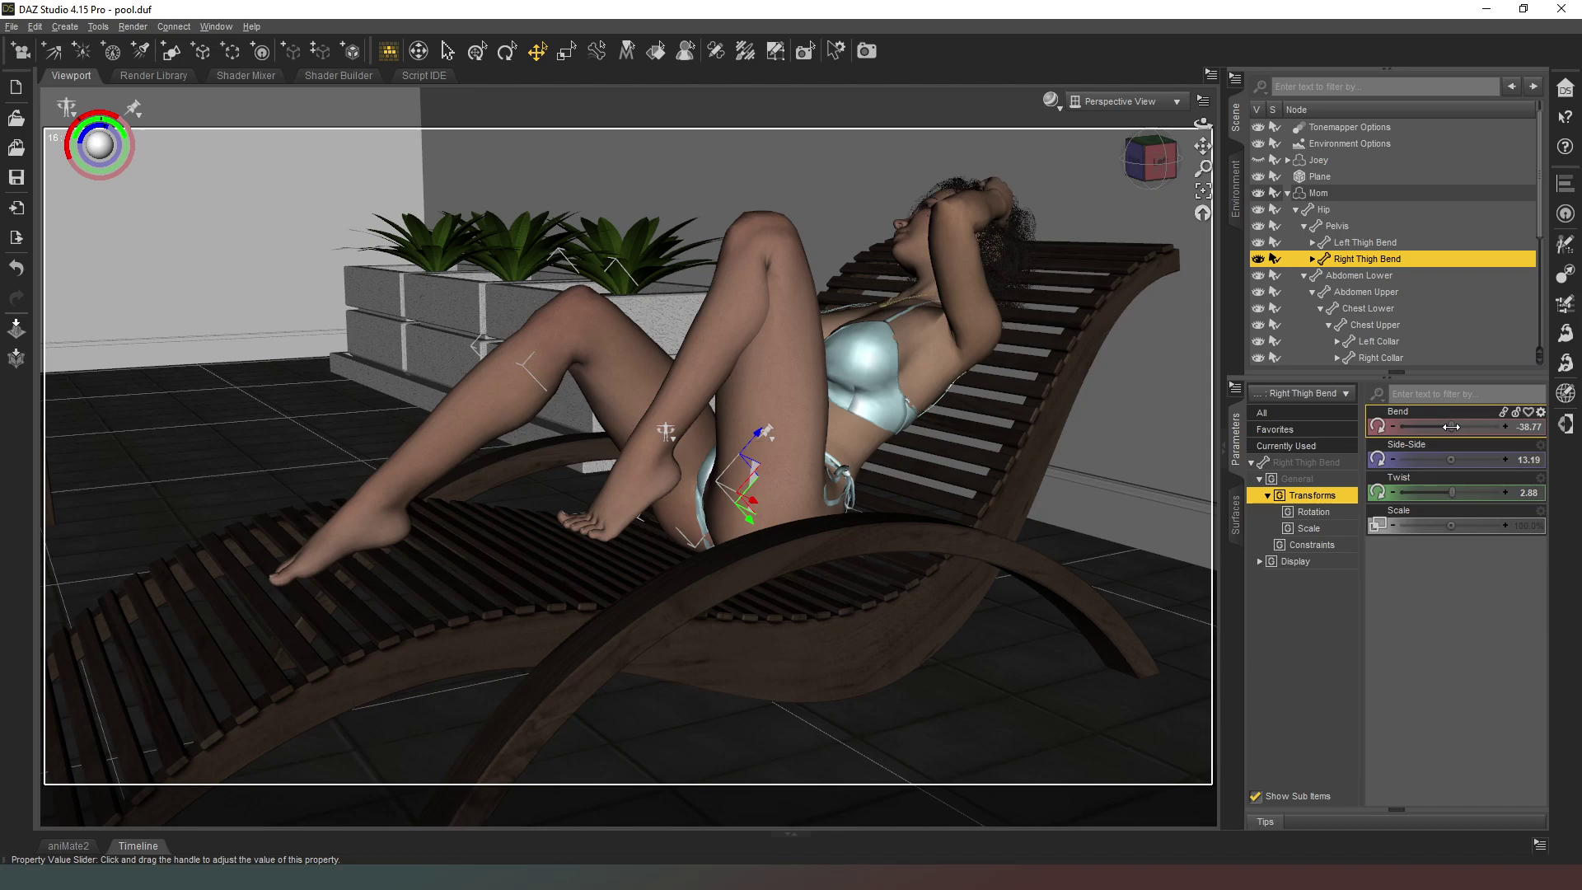
pyautogui.click(1533, 429)
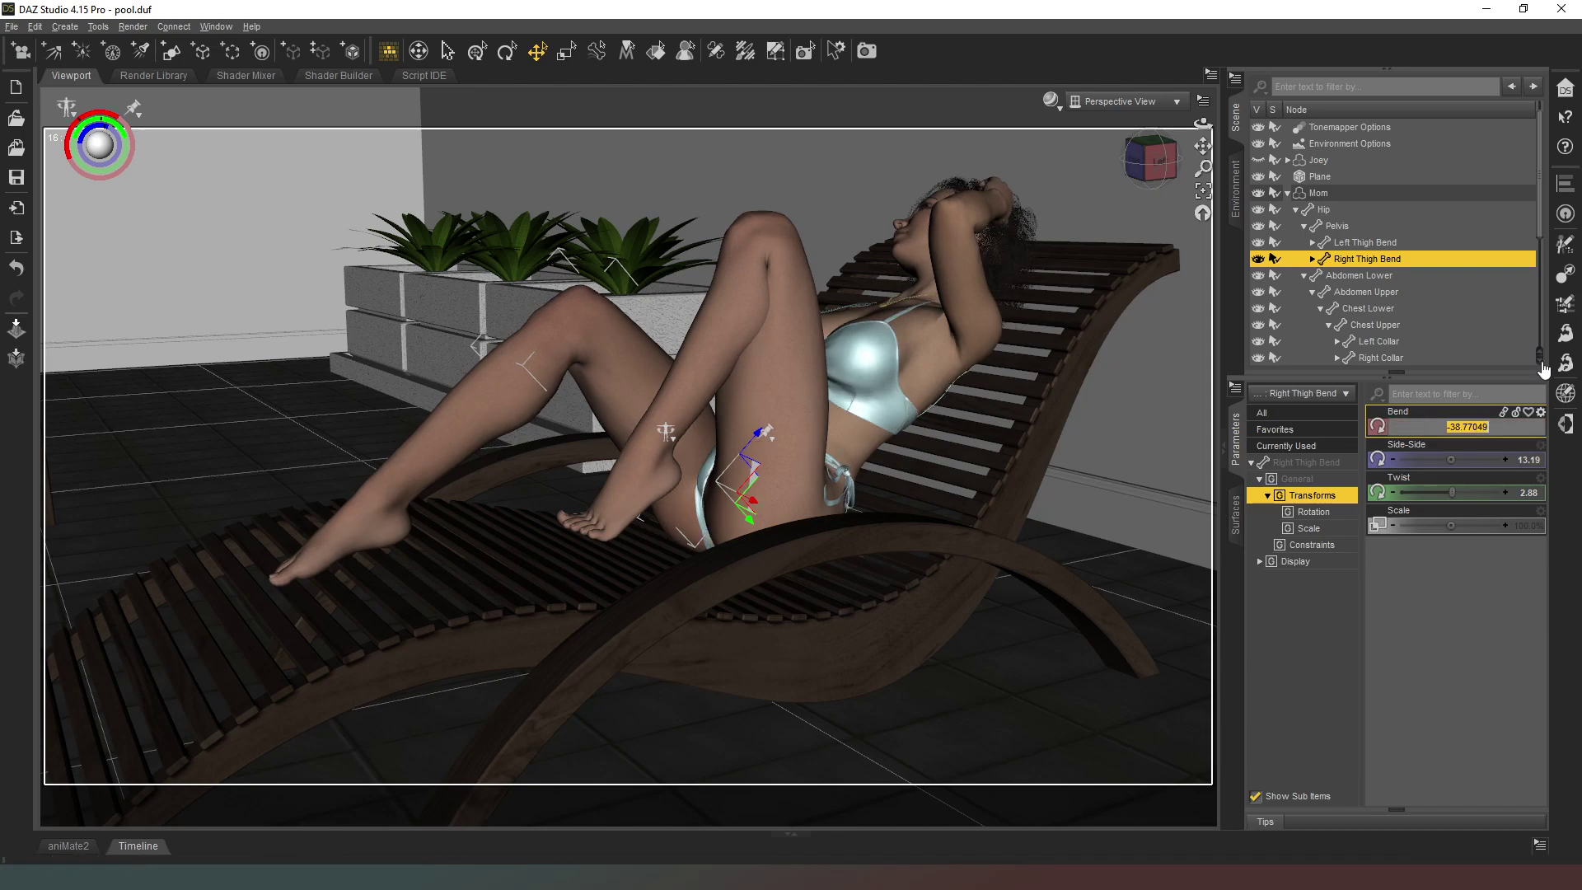
pyautogui.press('BackSpace')
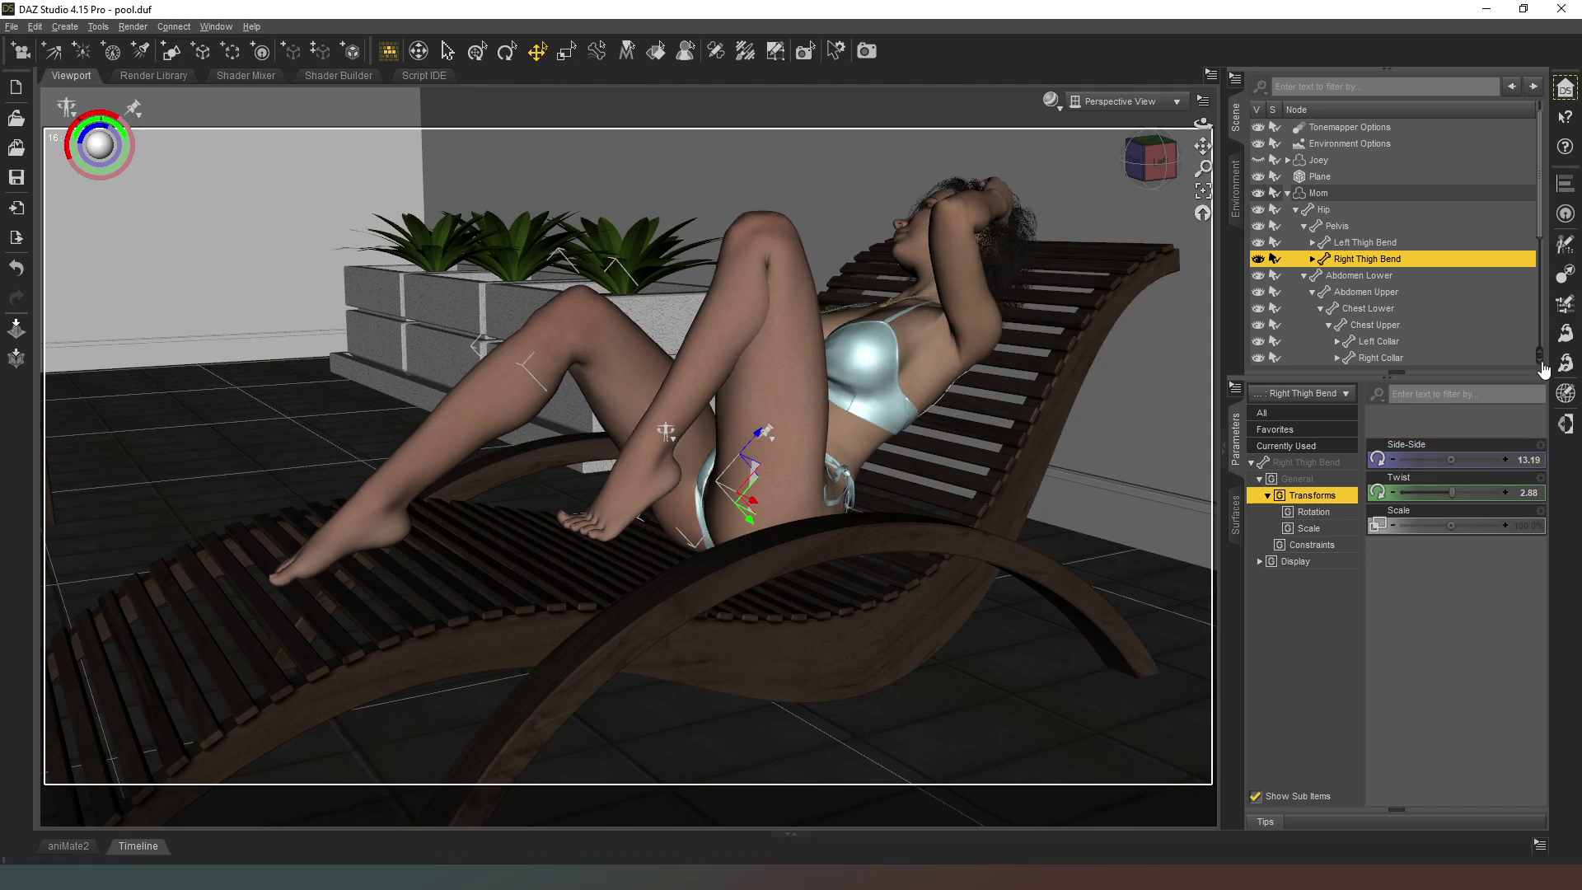
pyautogui.write('-37')
pyautogui.press('Return')
pyautogui.click(1523, 428)
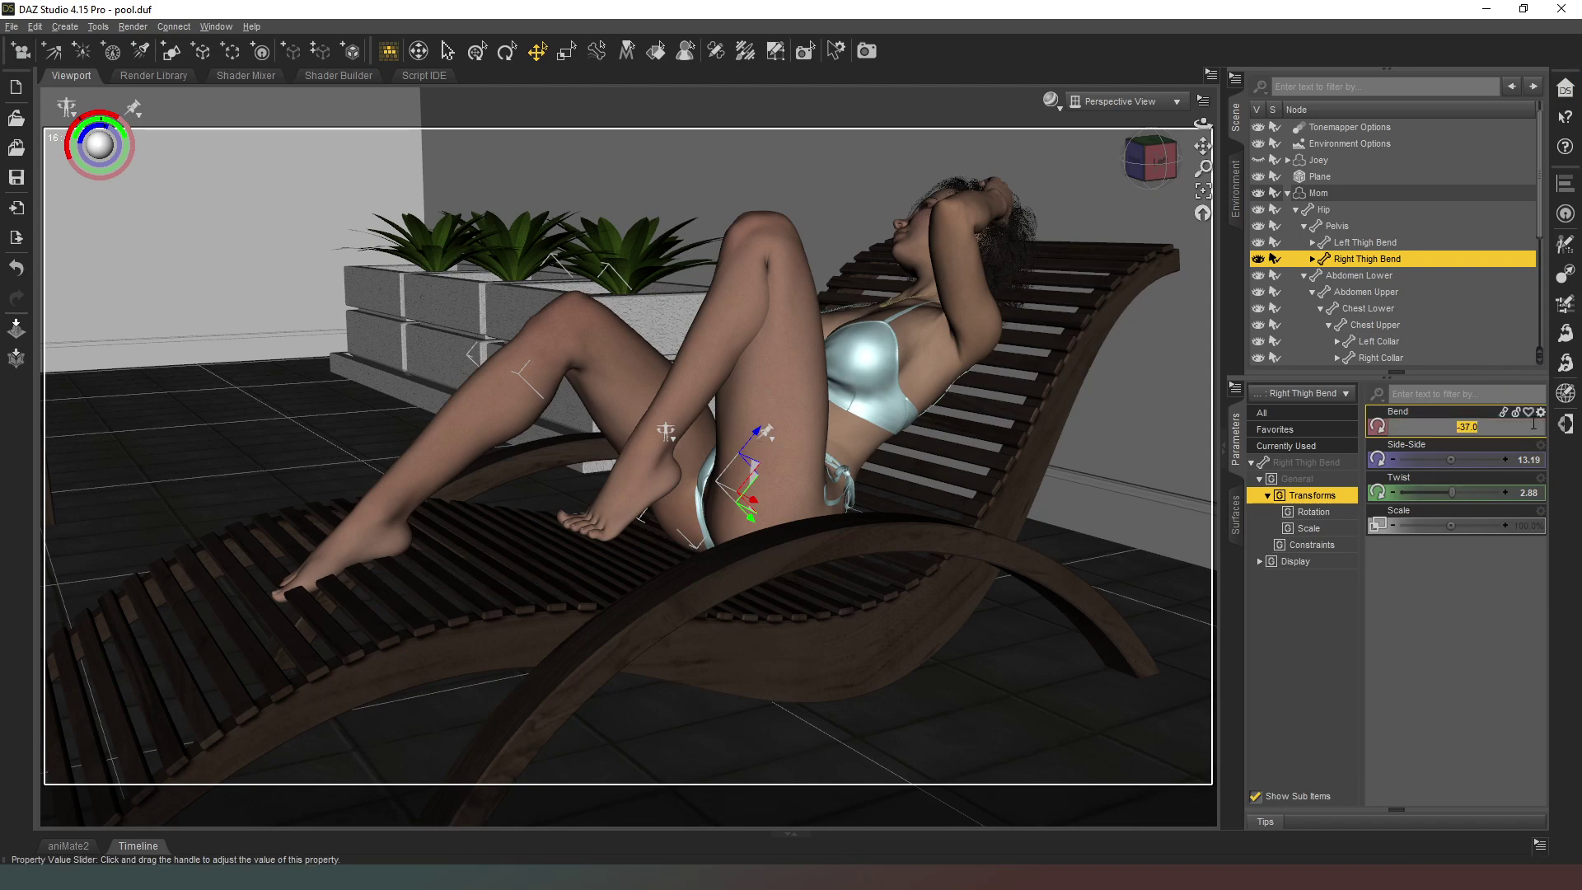
pyautogui.press('BackSpace')
pyautogui.write('-37.3')
pyautogui.press('Return')
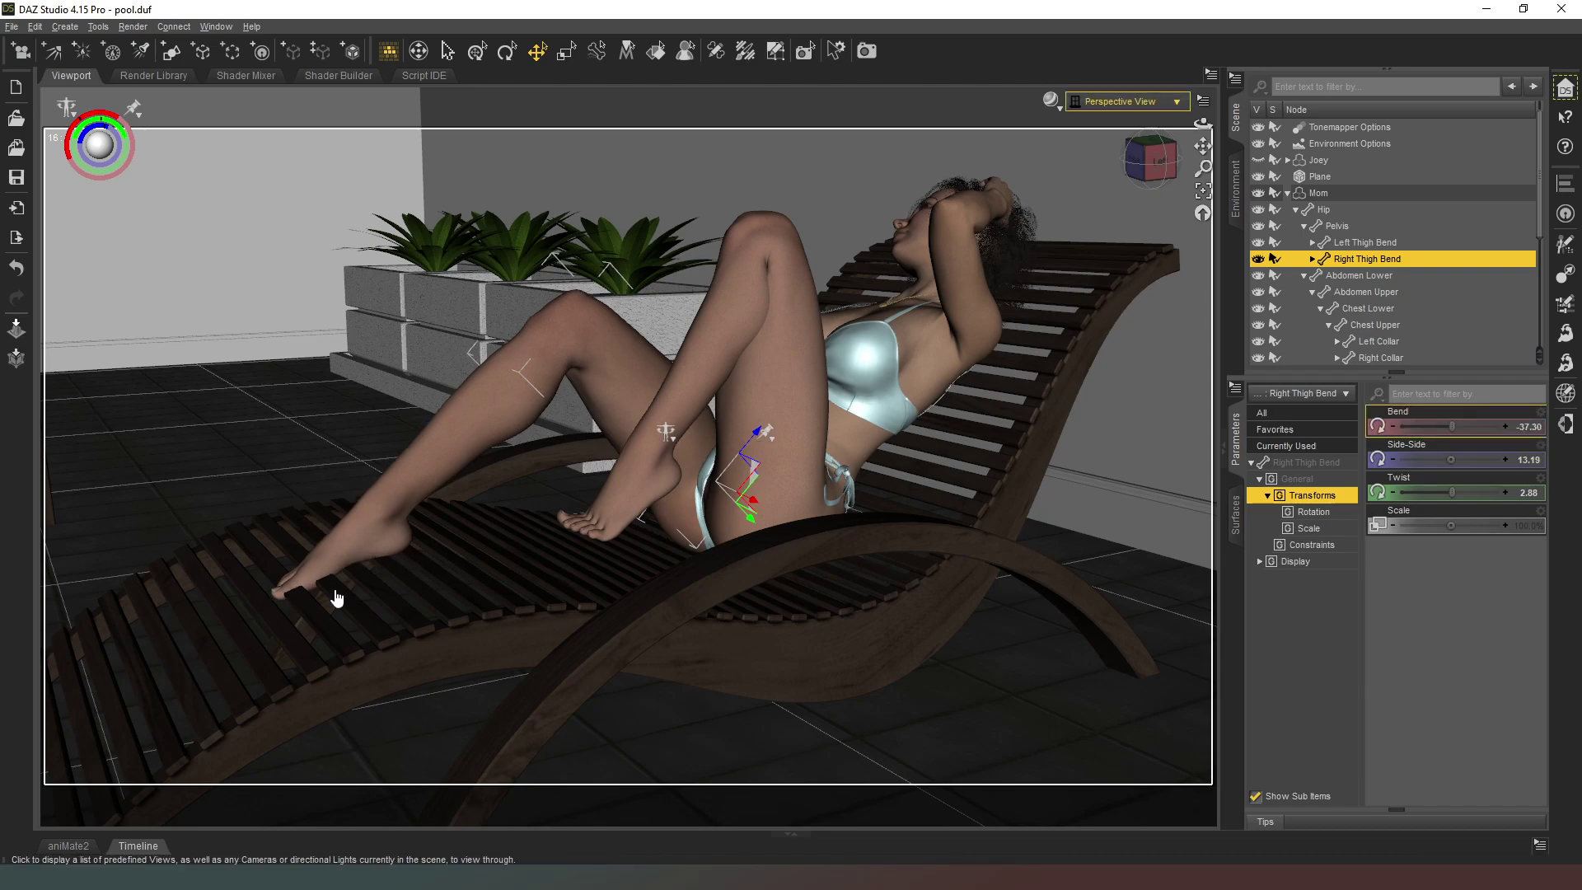
pyautogui.click(1528, 429)
pyautogui.press('BackSpace')
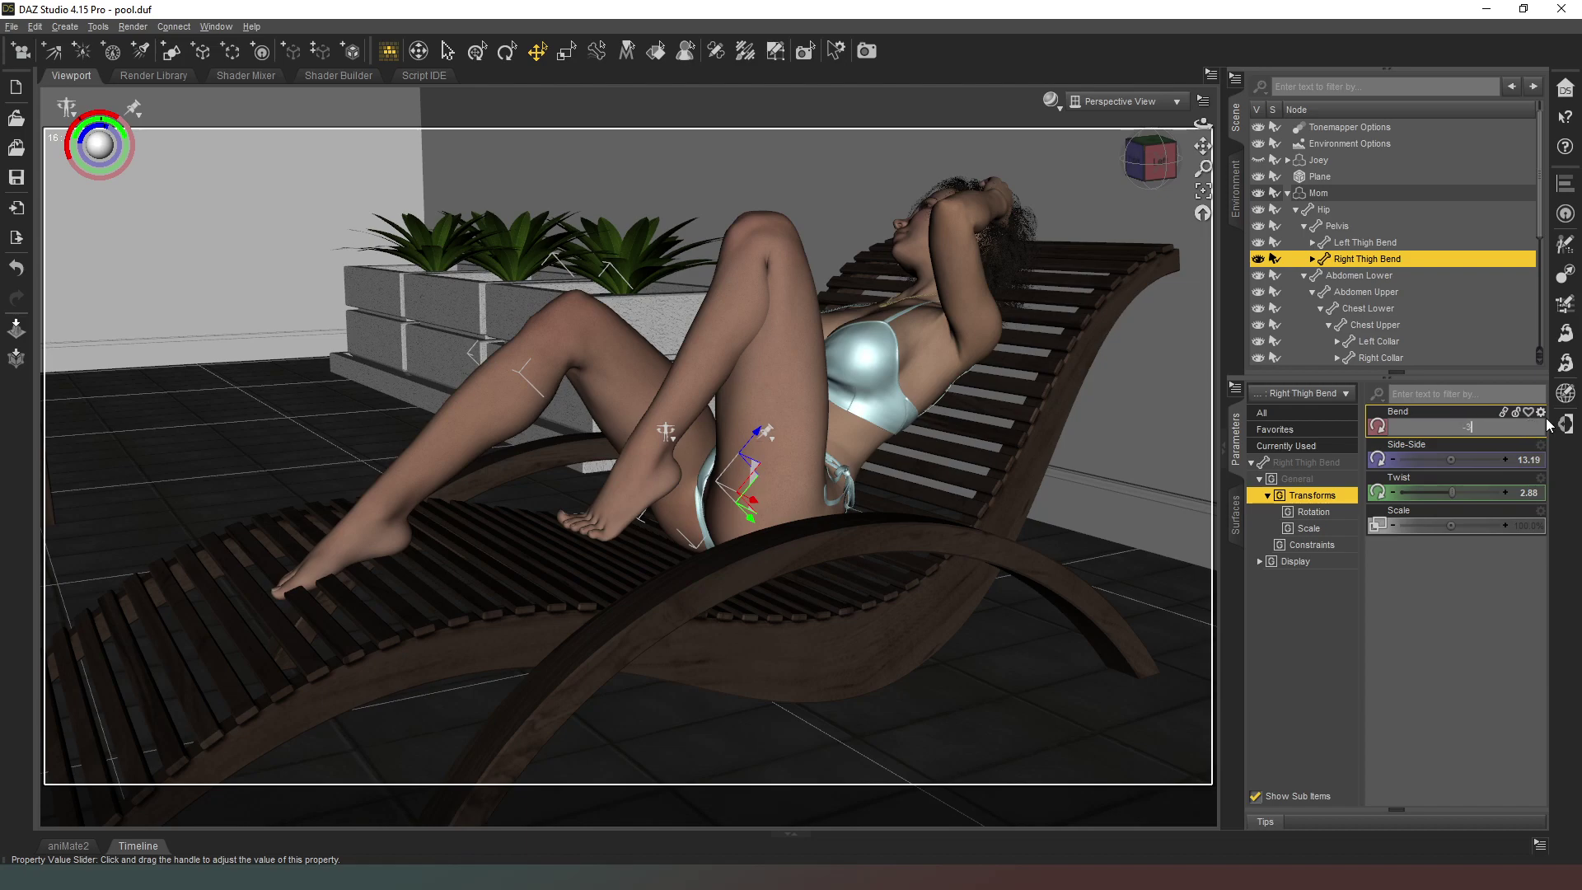
pyautogui.write('-37.6')
pyautogui.press('Return')
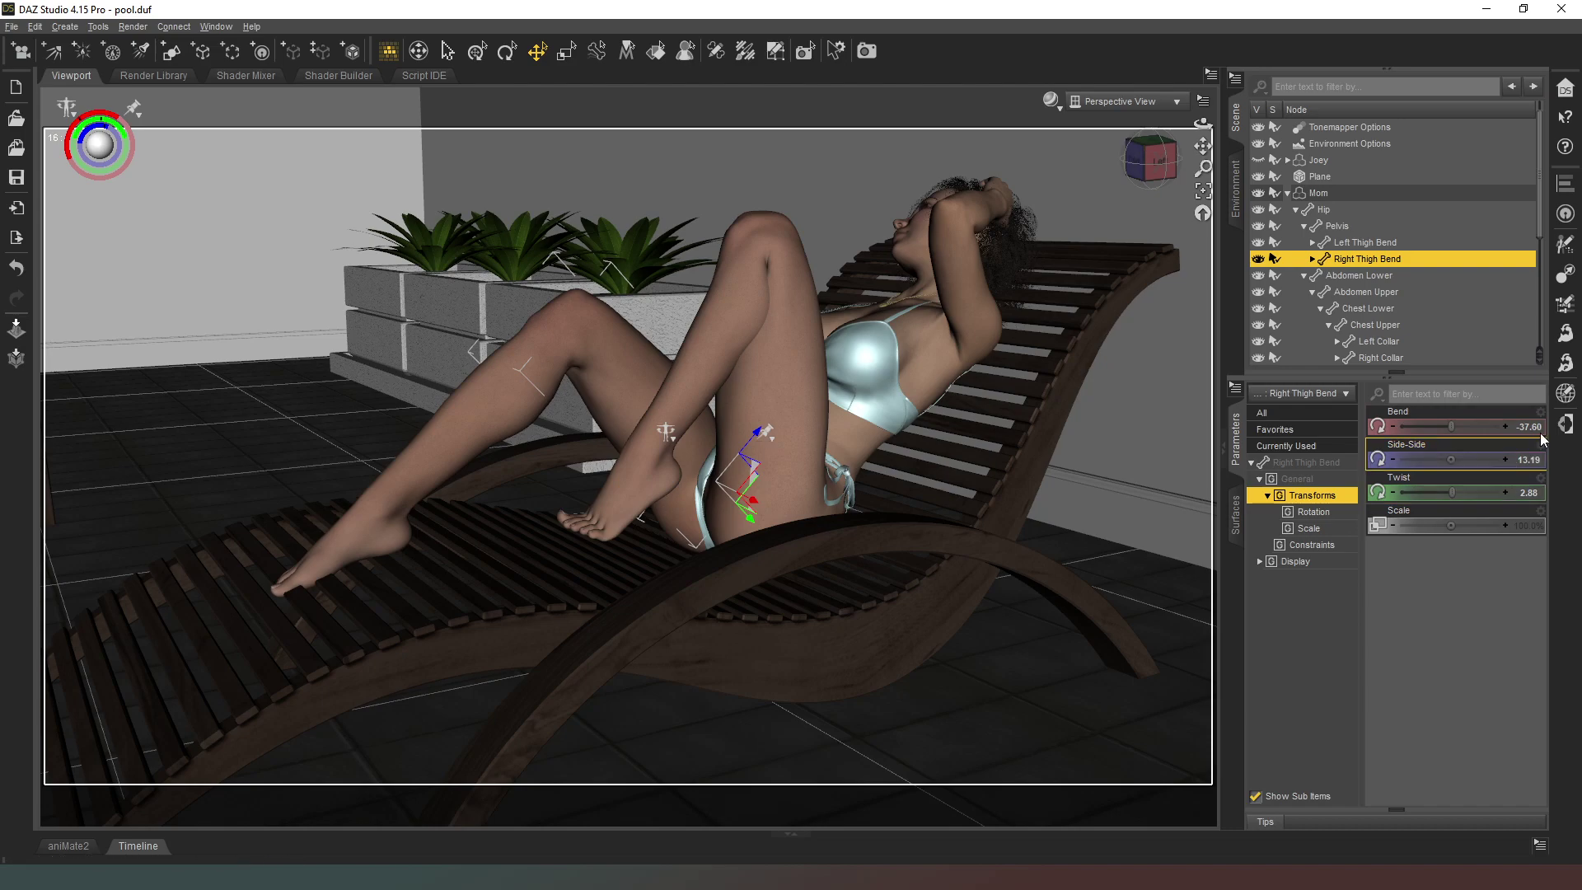
pyautogui.click(1534, 428)
pyautogui.write('-38')
pyautogui.press('Return')
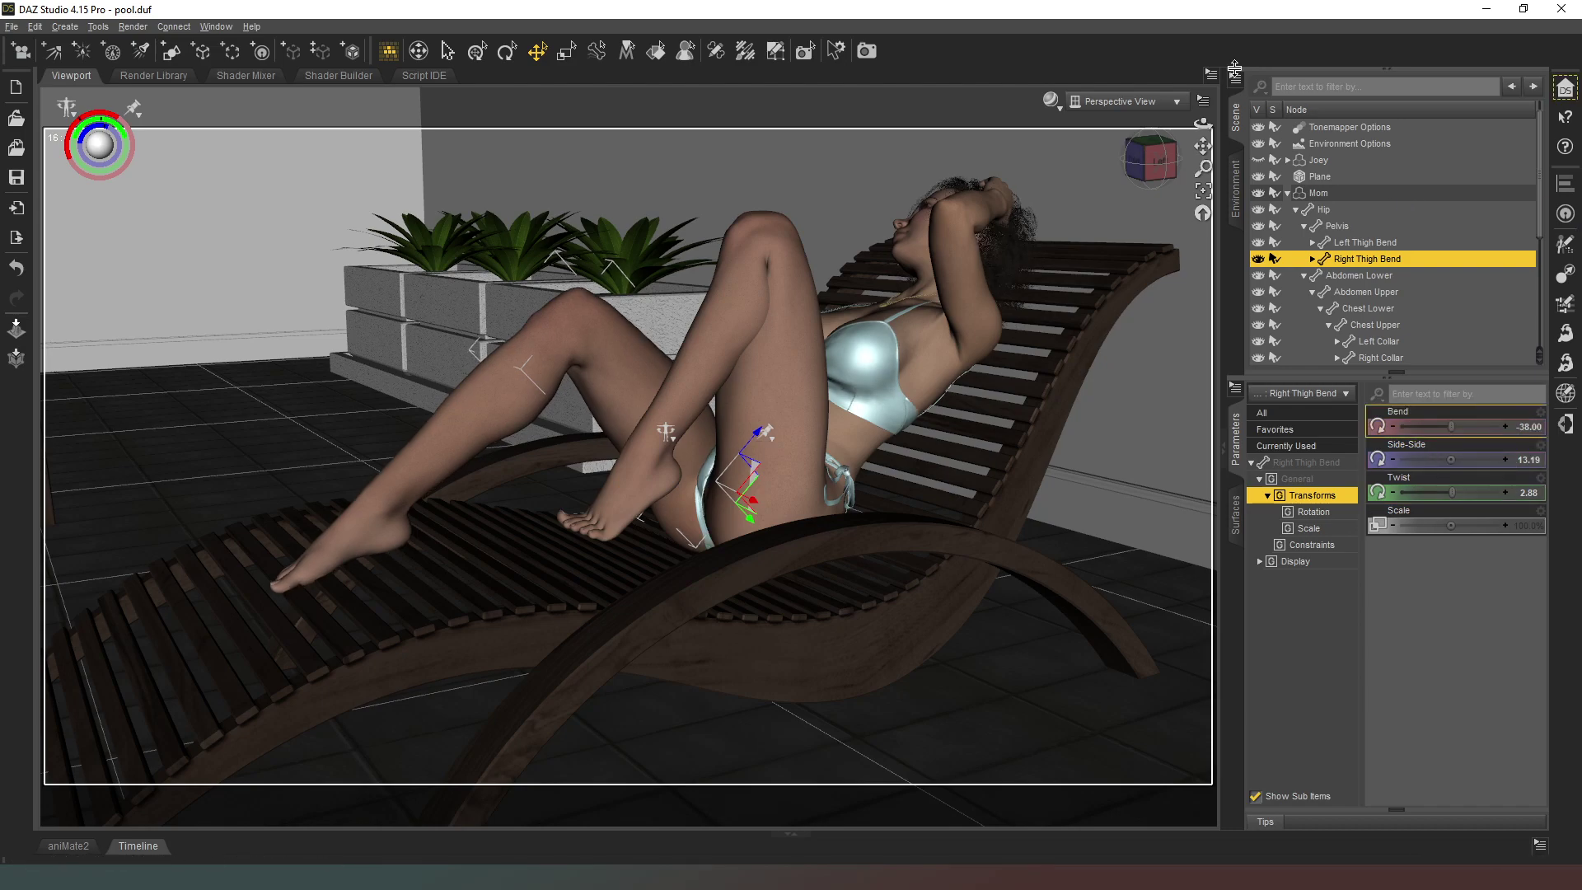
# Step: Try bending the figure's Right Toes to about -26.85 and undo the change
pyautogui.click(1149, 161)
pyautogui.moveTo(1149, 160); pyautogui.dragTo(1126, 186)
pyautogui.moveTo(1204, 144); pyautogui.dragTo(1089, 339)
pyautogui.scroll(3, 1206, 145)
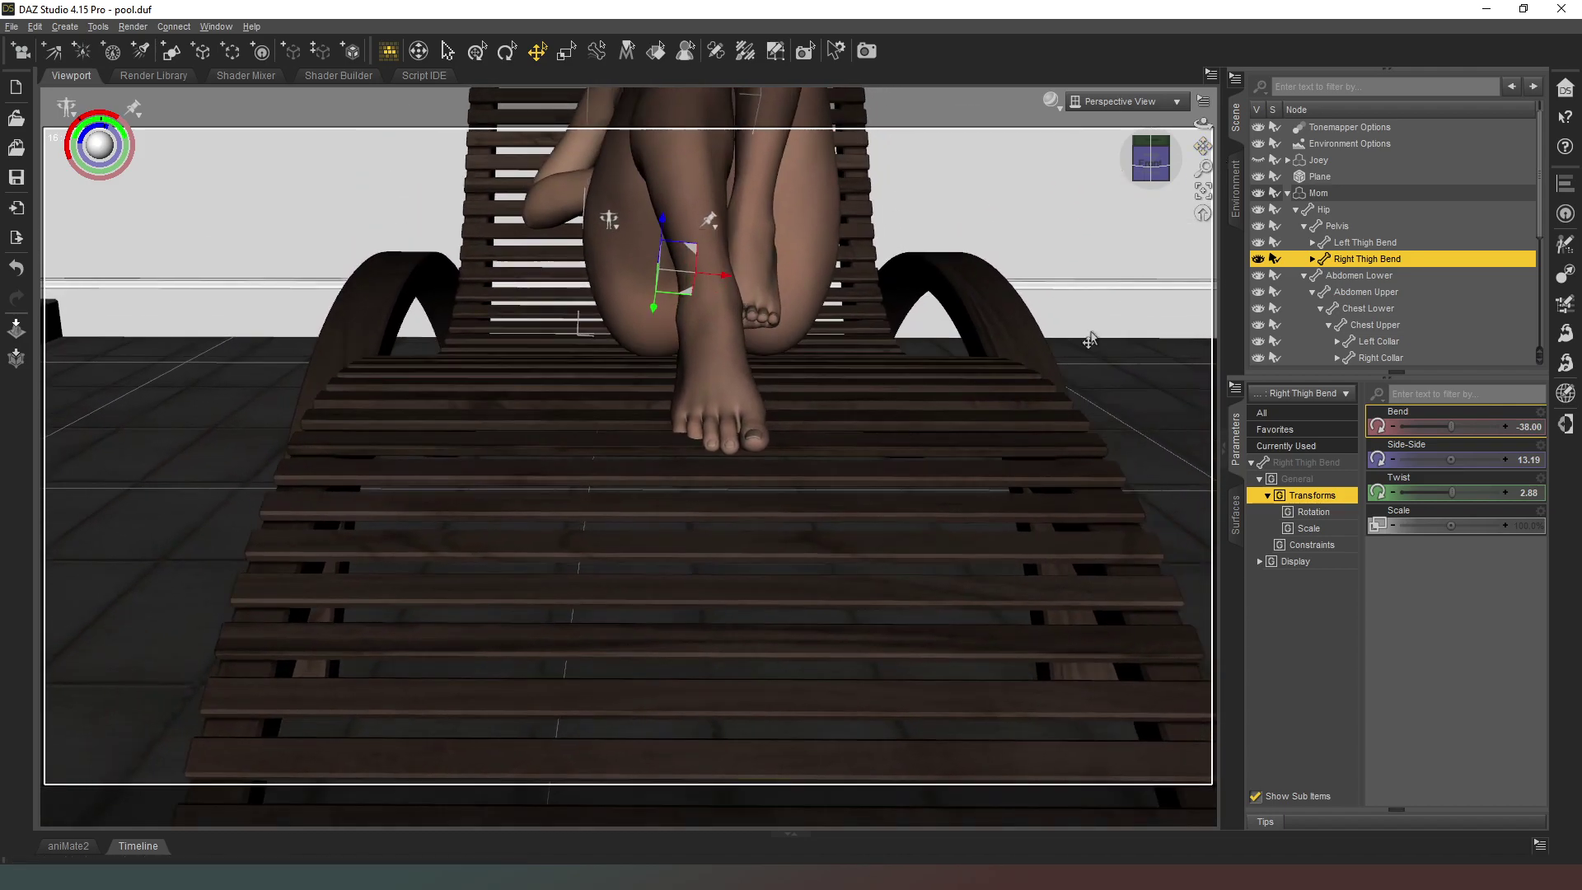
pyautogui.scroll(2, 886, 424)
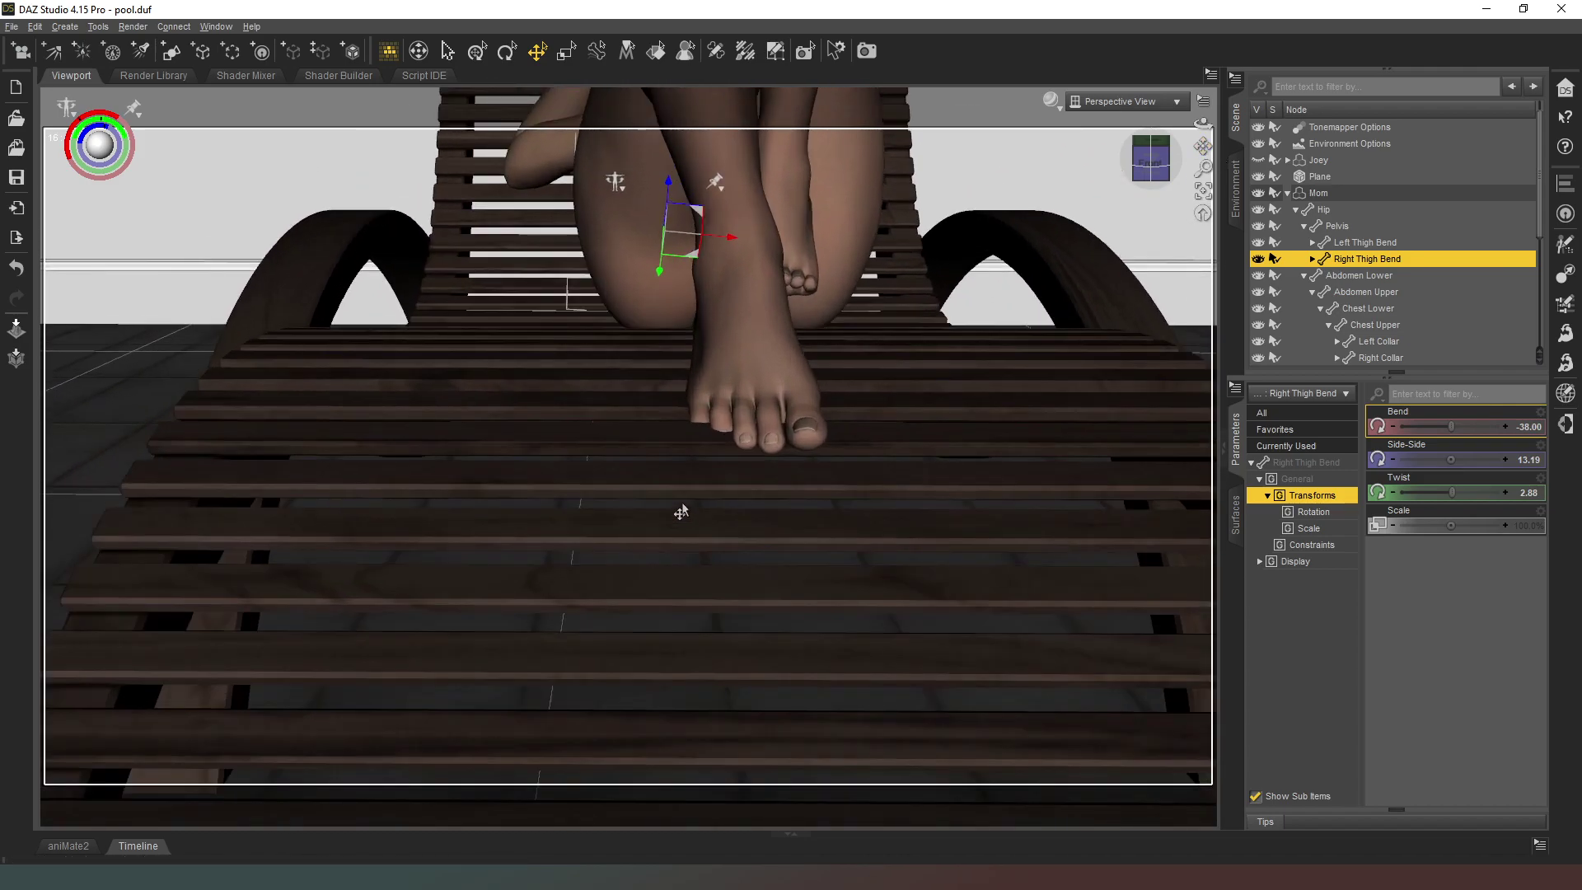
pyautogui.click(720, 415)
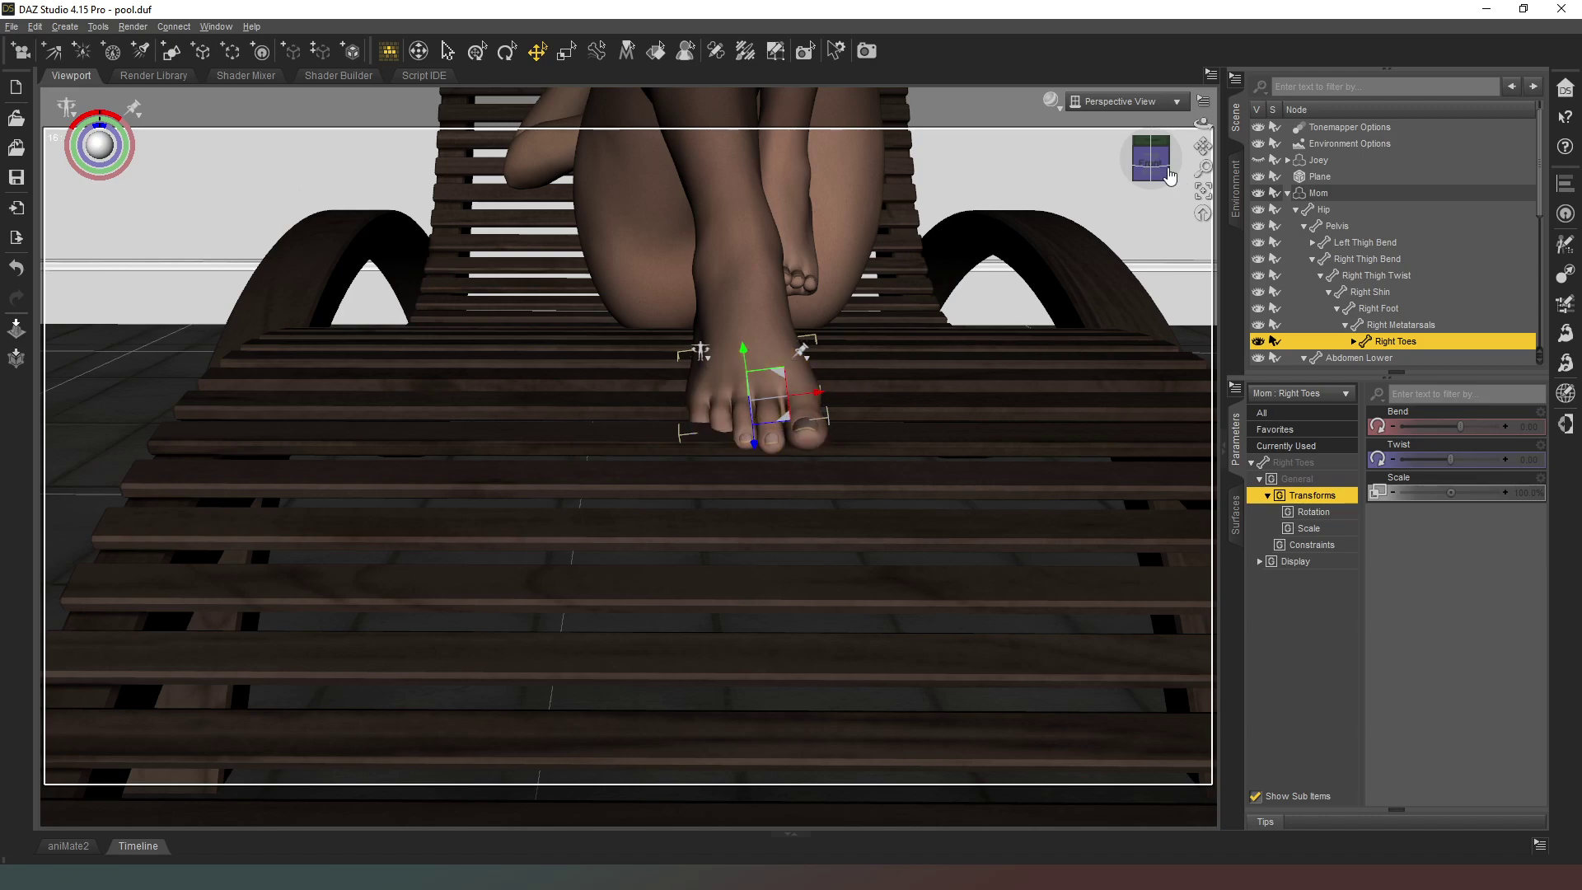
pyautogui.moveTo(1160, 168); pyautogui.dragTo(1215, 198)
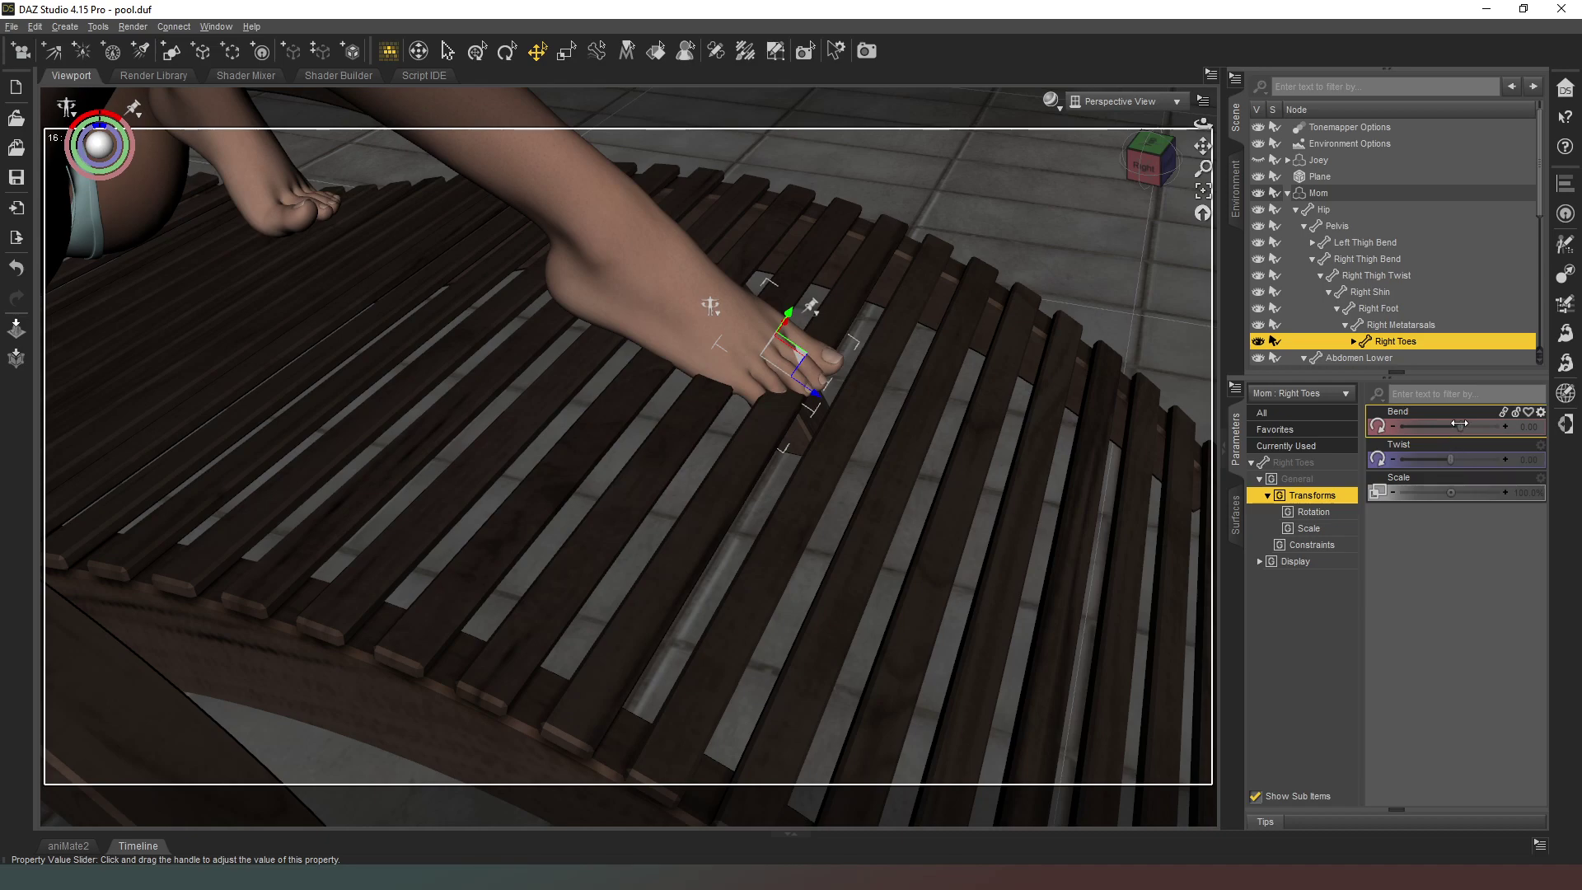
pyautogui.moveTo(1457, 423); pyautogui.dragTo(1427, 426)
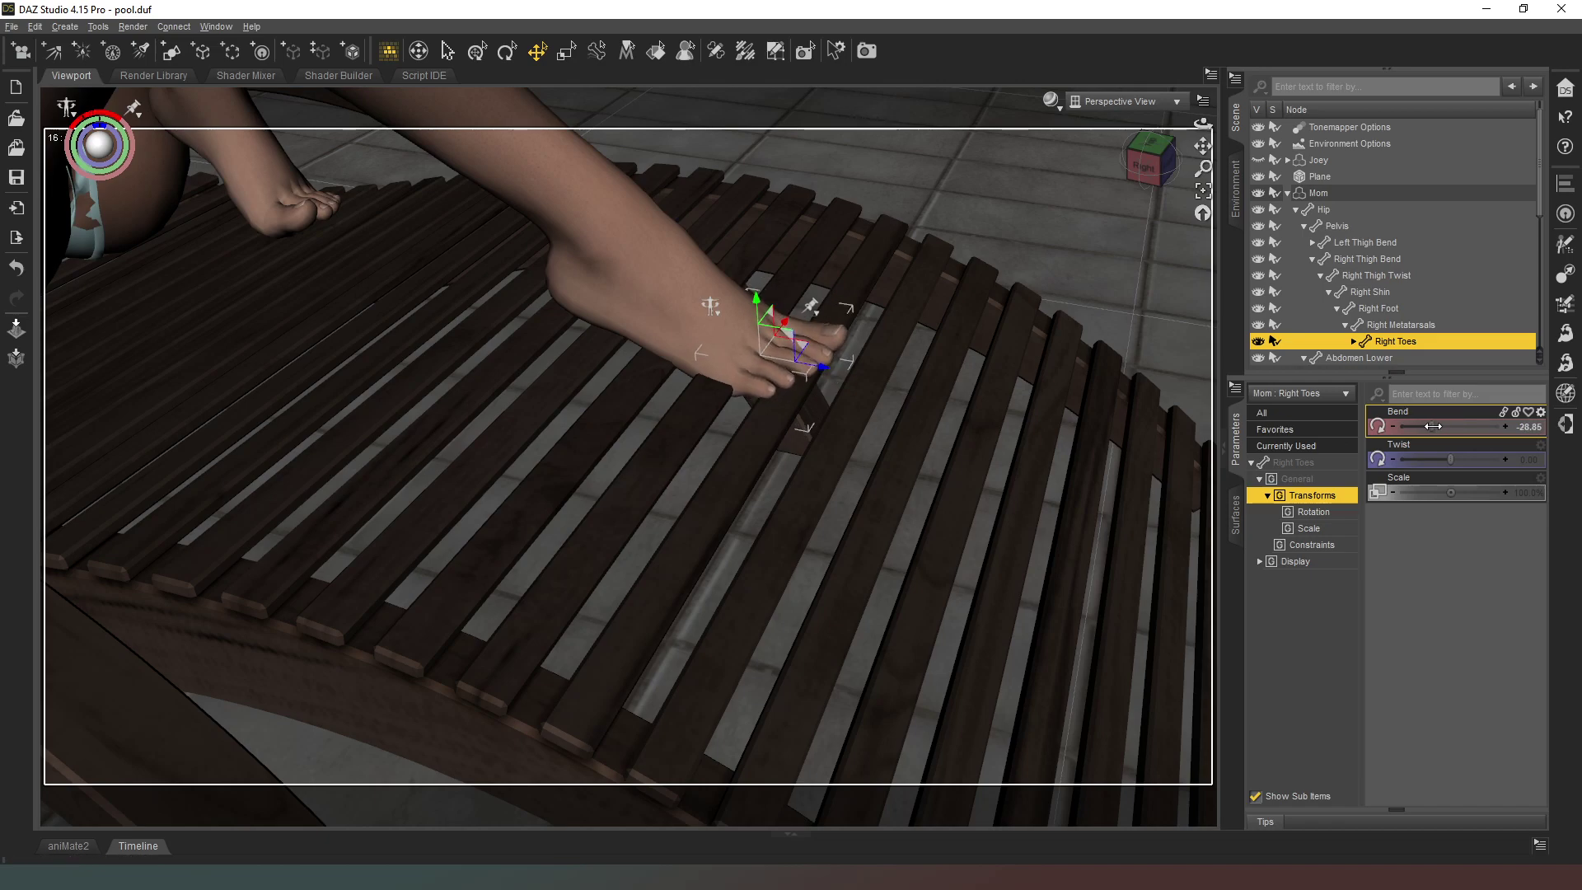
pyautogui.hotkey('ctrl', 'z')
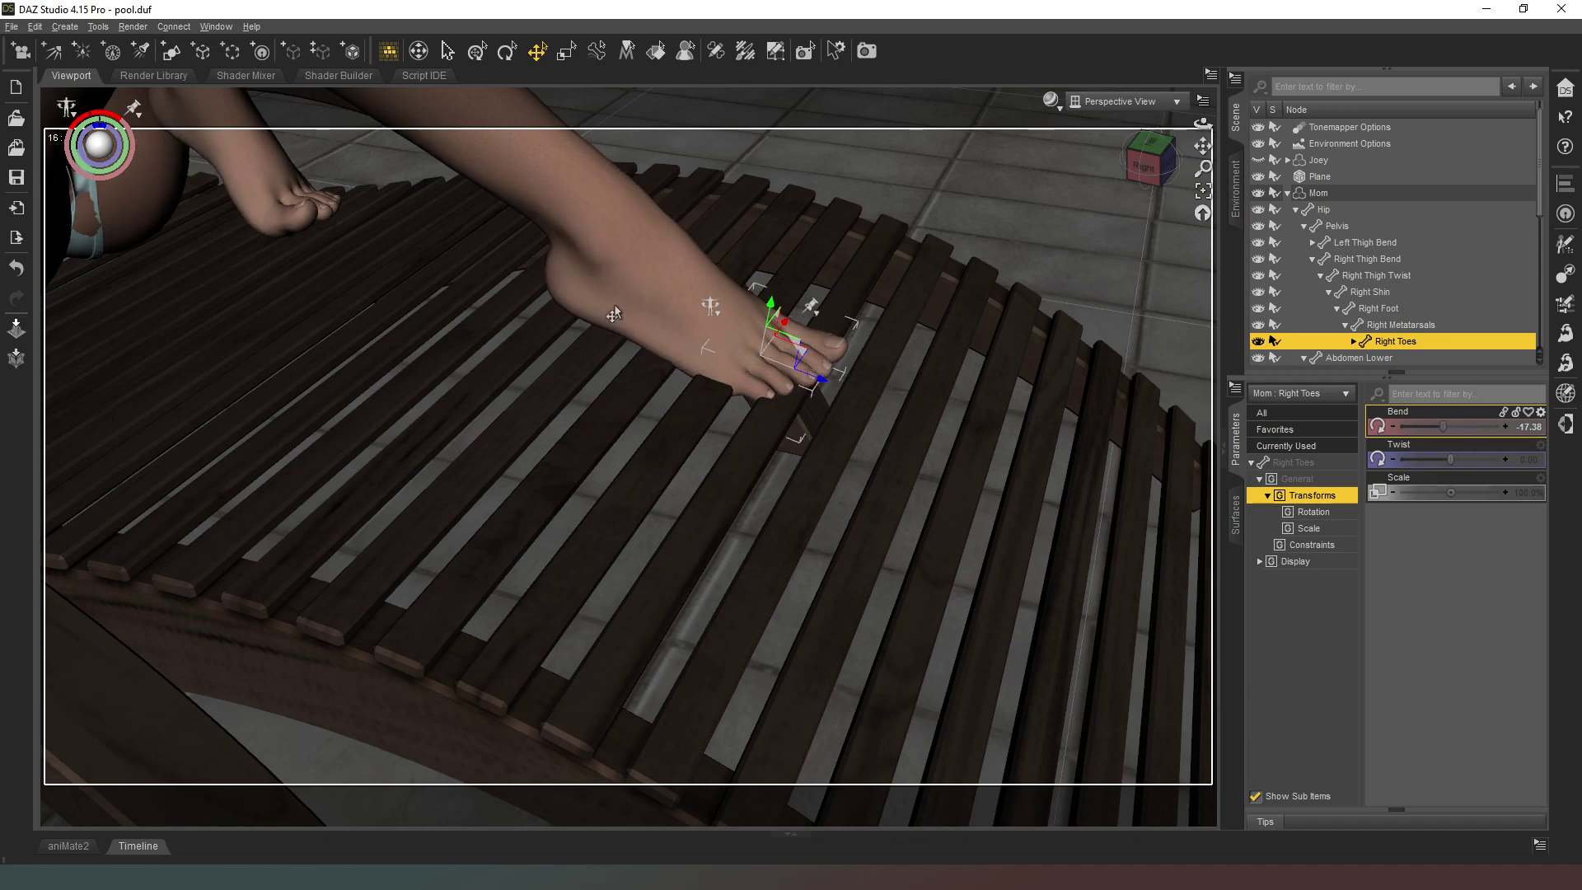
# Step: Adjust the figure's Right Foot bend to about 61.39 so the foot sits better on the slats
pyautogui.click(611, 295)
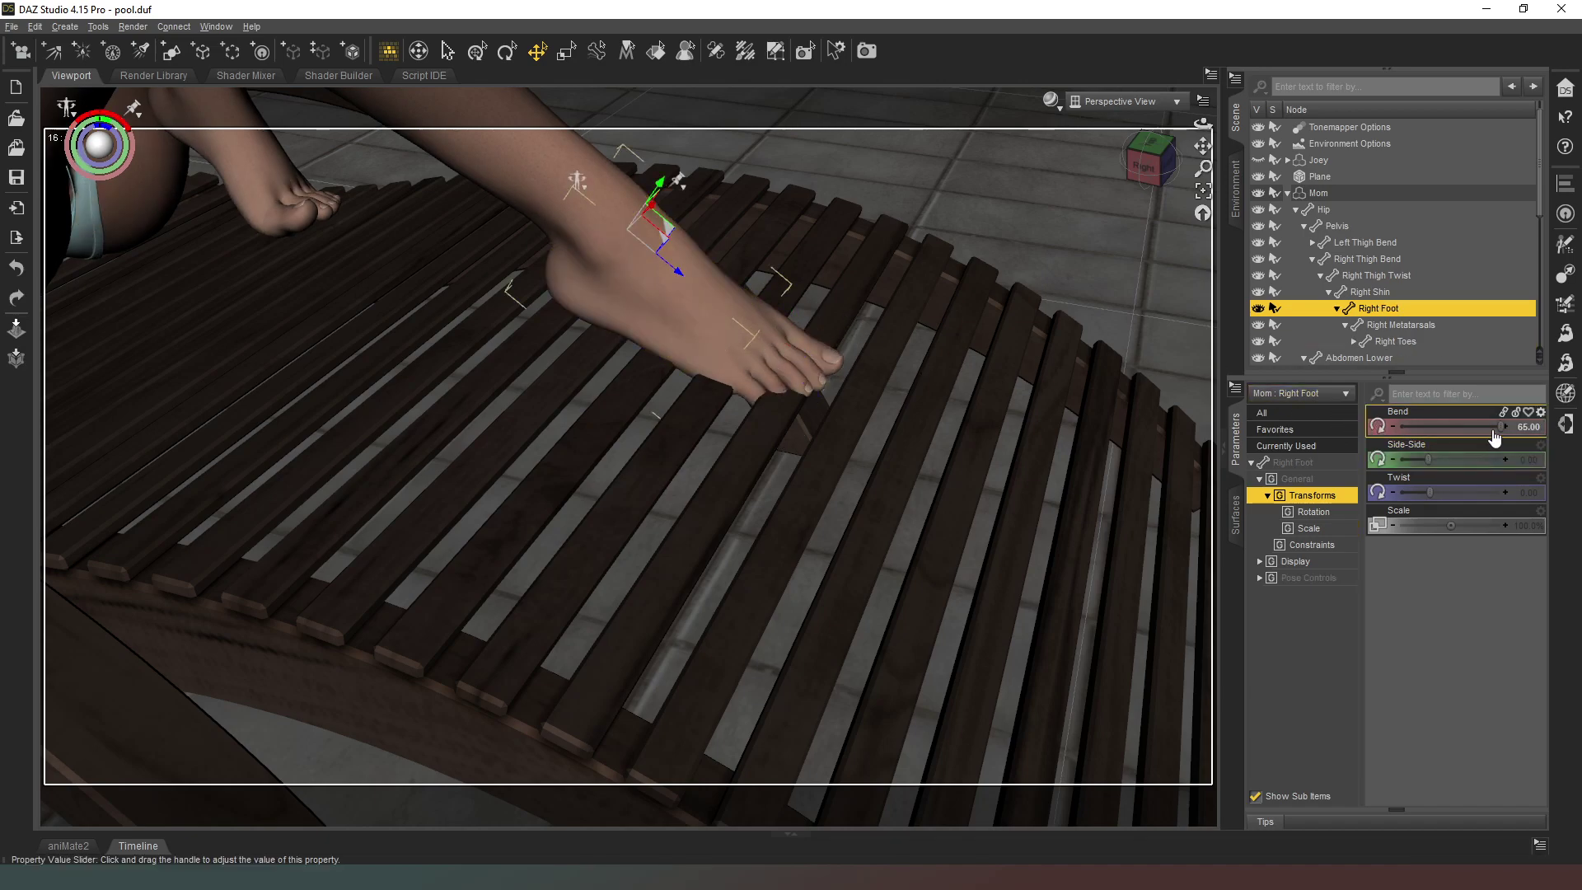
pyautogui.moveTo(1499, 426); pyautogui.dragTo(1497, 425)
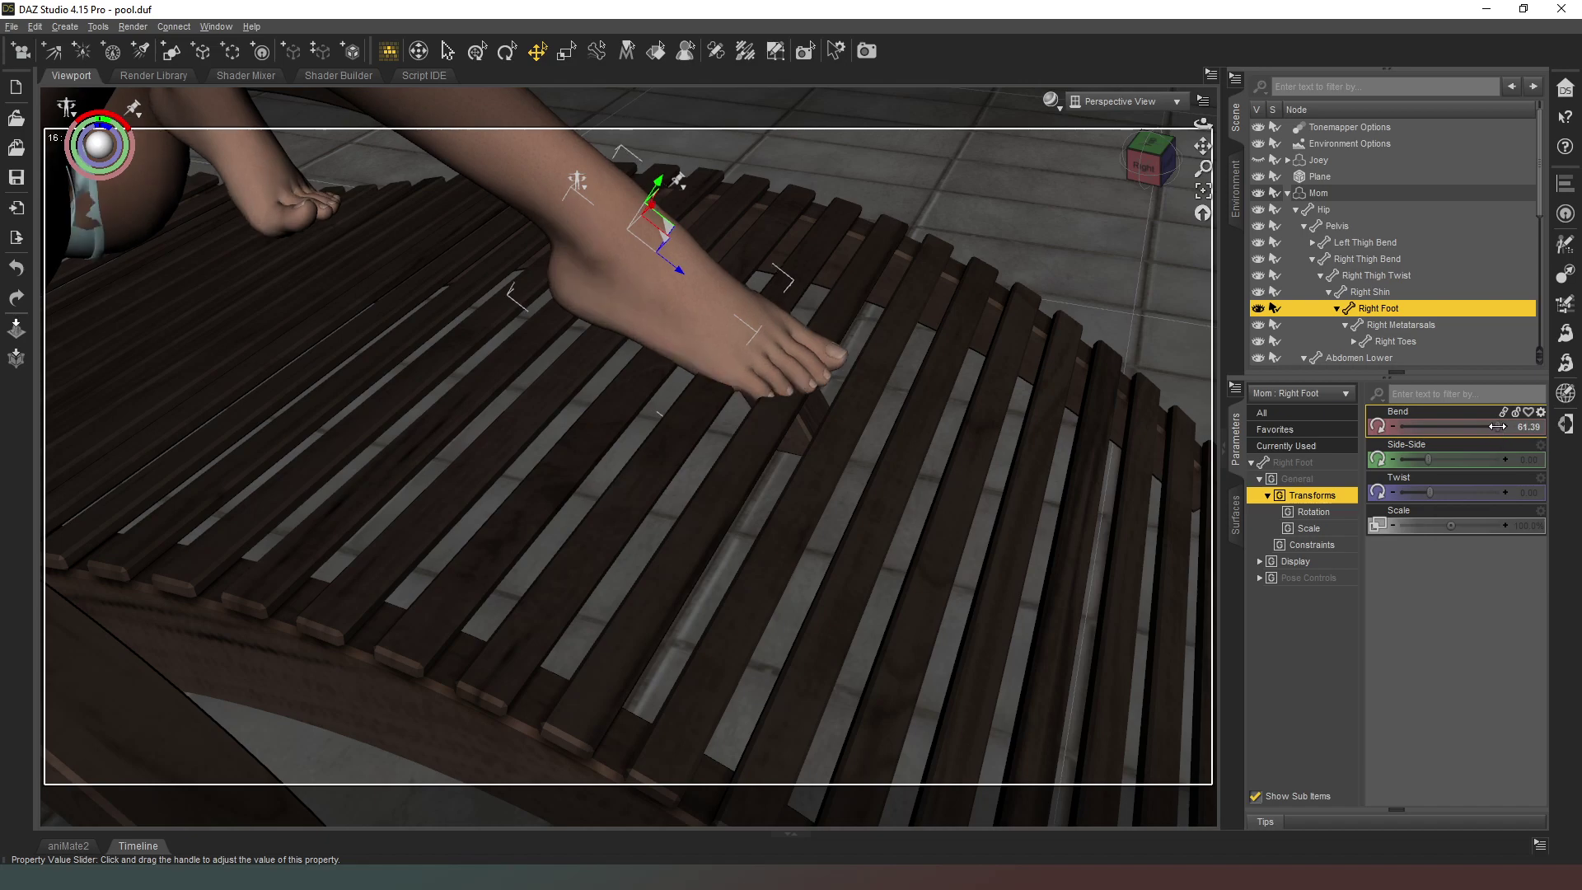
pyautogui.moveTo(1497, 426); pyautogui.dragTo(1495, 425)
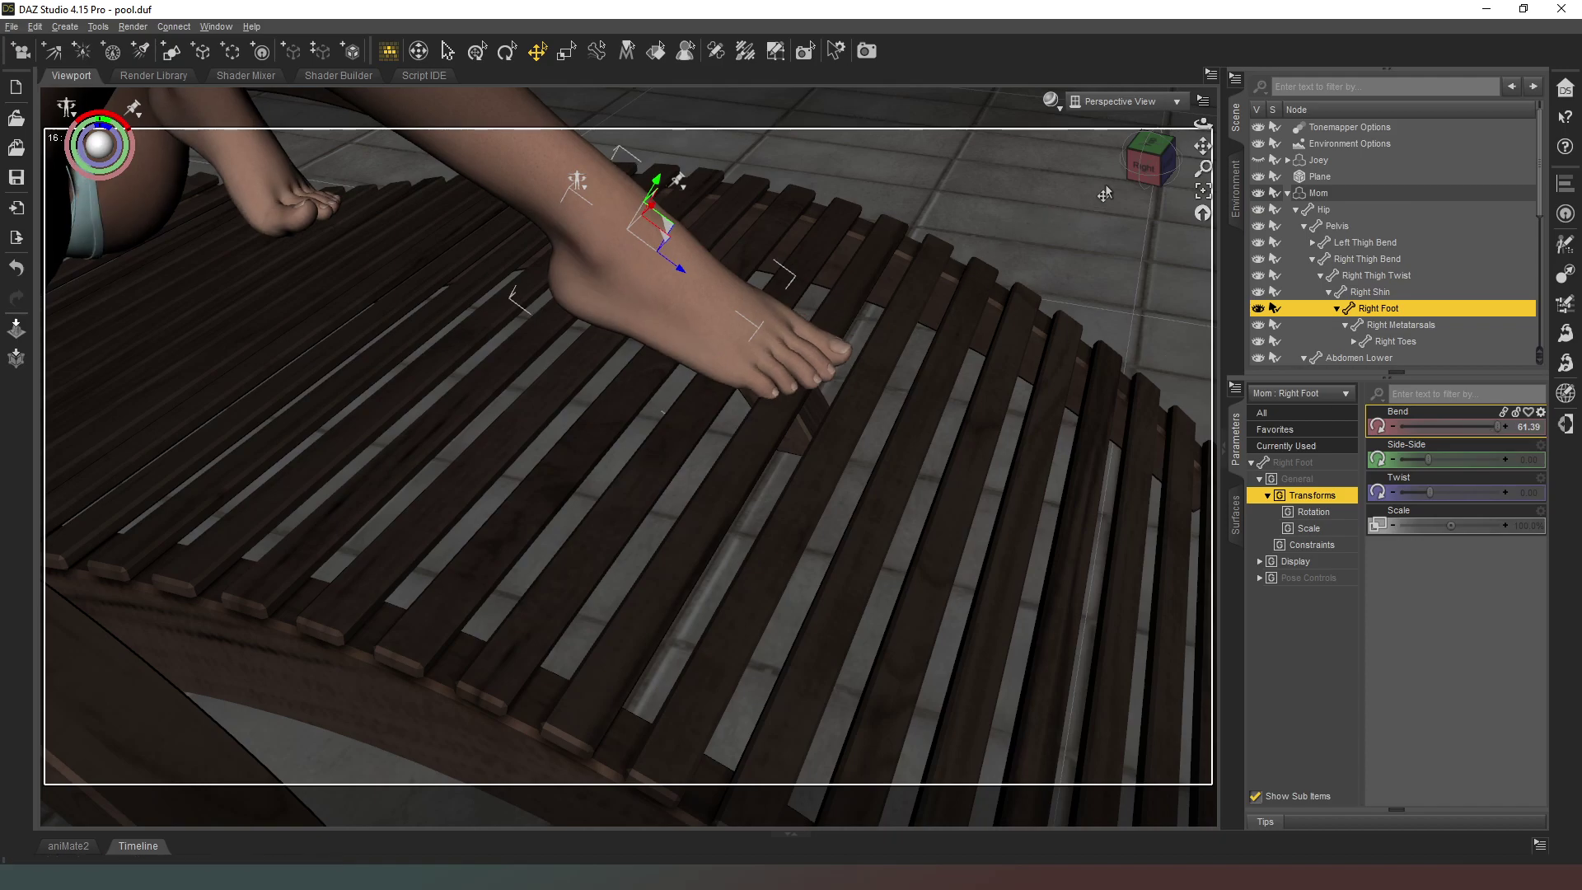
# Step: Lower the figure's left foot towards the lounger slats by setting the Left Thigh Bend's bend to -72.2
pyautogui.moveTo(1145, 153); pyautogui.dragTo(1226, 216)
pyautogui.scroll(-3, 1137, 239)
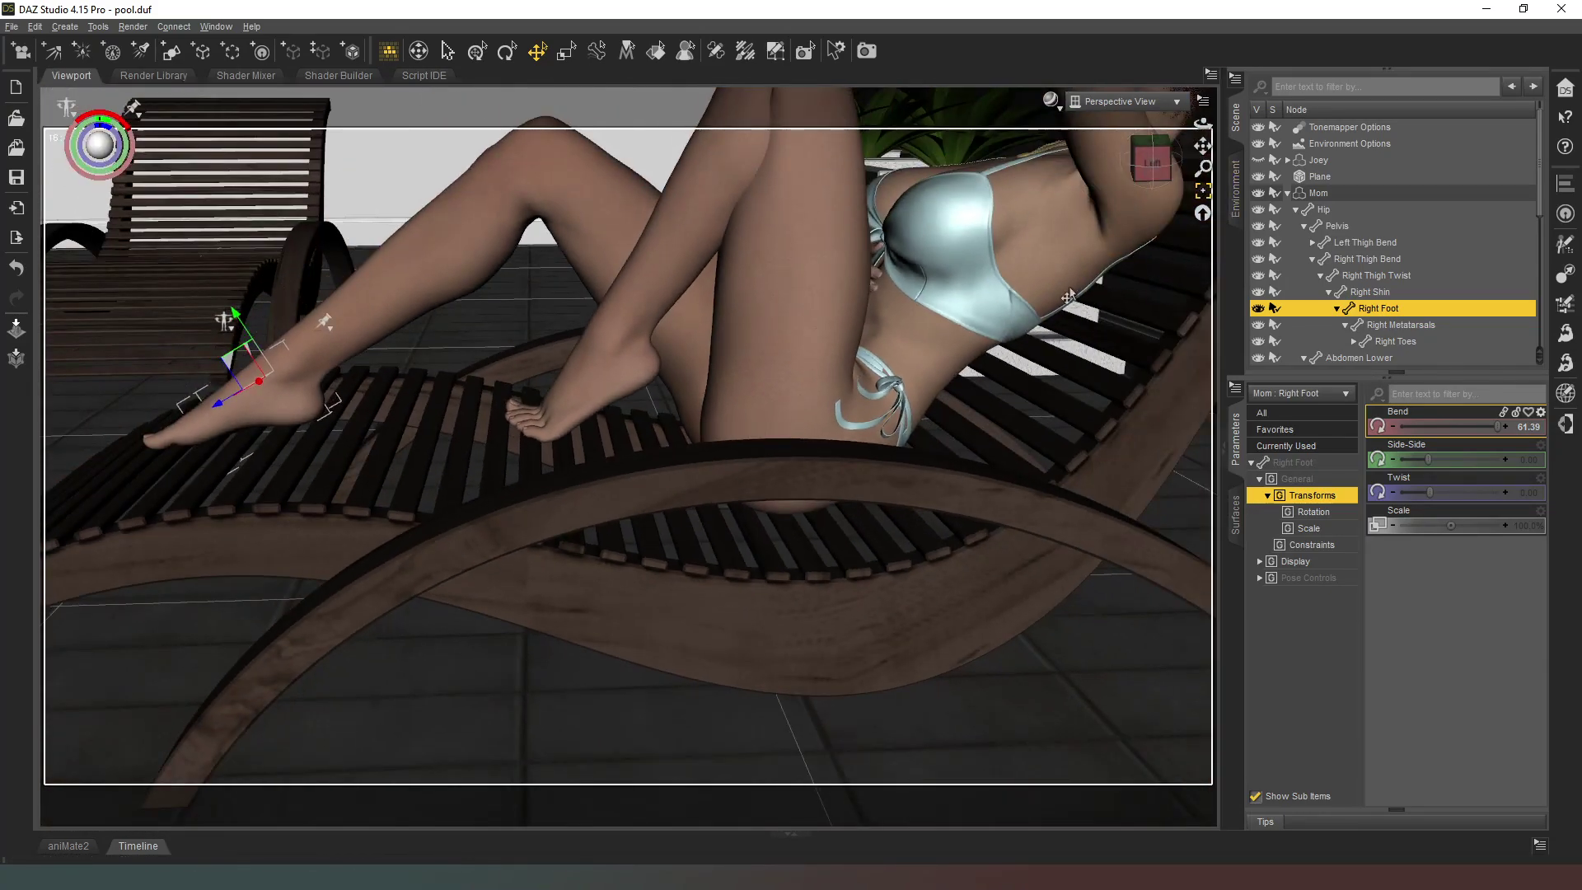
pyautogui.click(766, 338)
pyautogui.scroll(5, 1031, 413)
pyautogui.scroll(-2, 1031, 413)
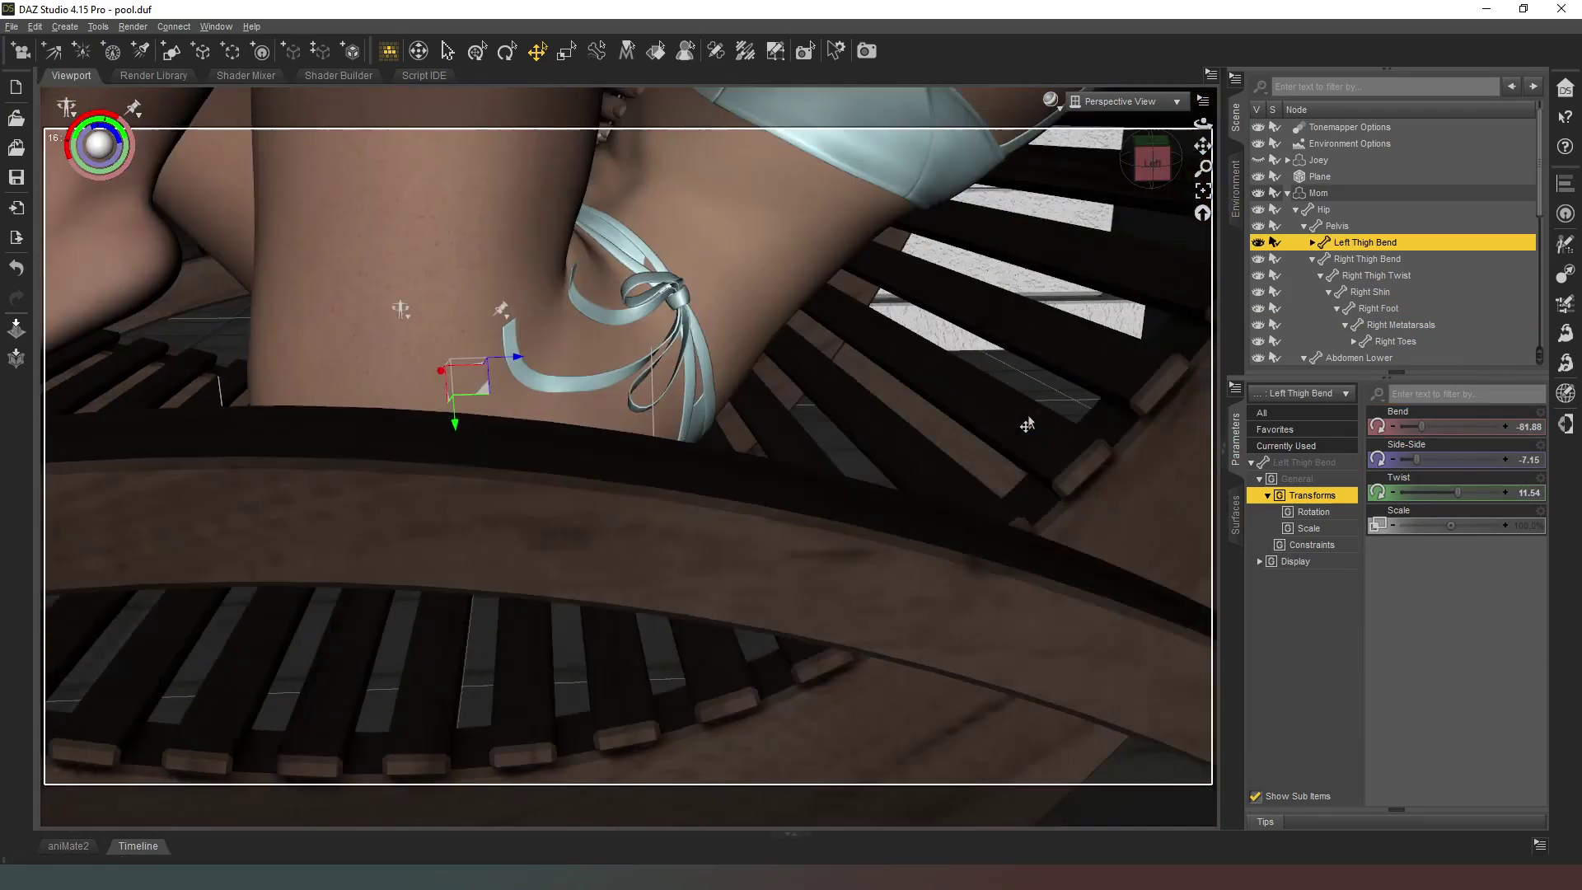
pyautogui.moveTo(618, 371); pyautogui.dragTo(1094, 381, button='middle')
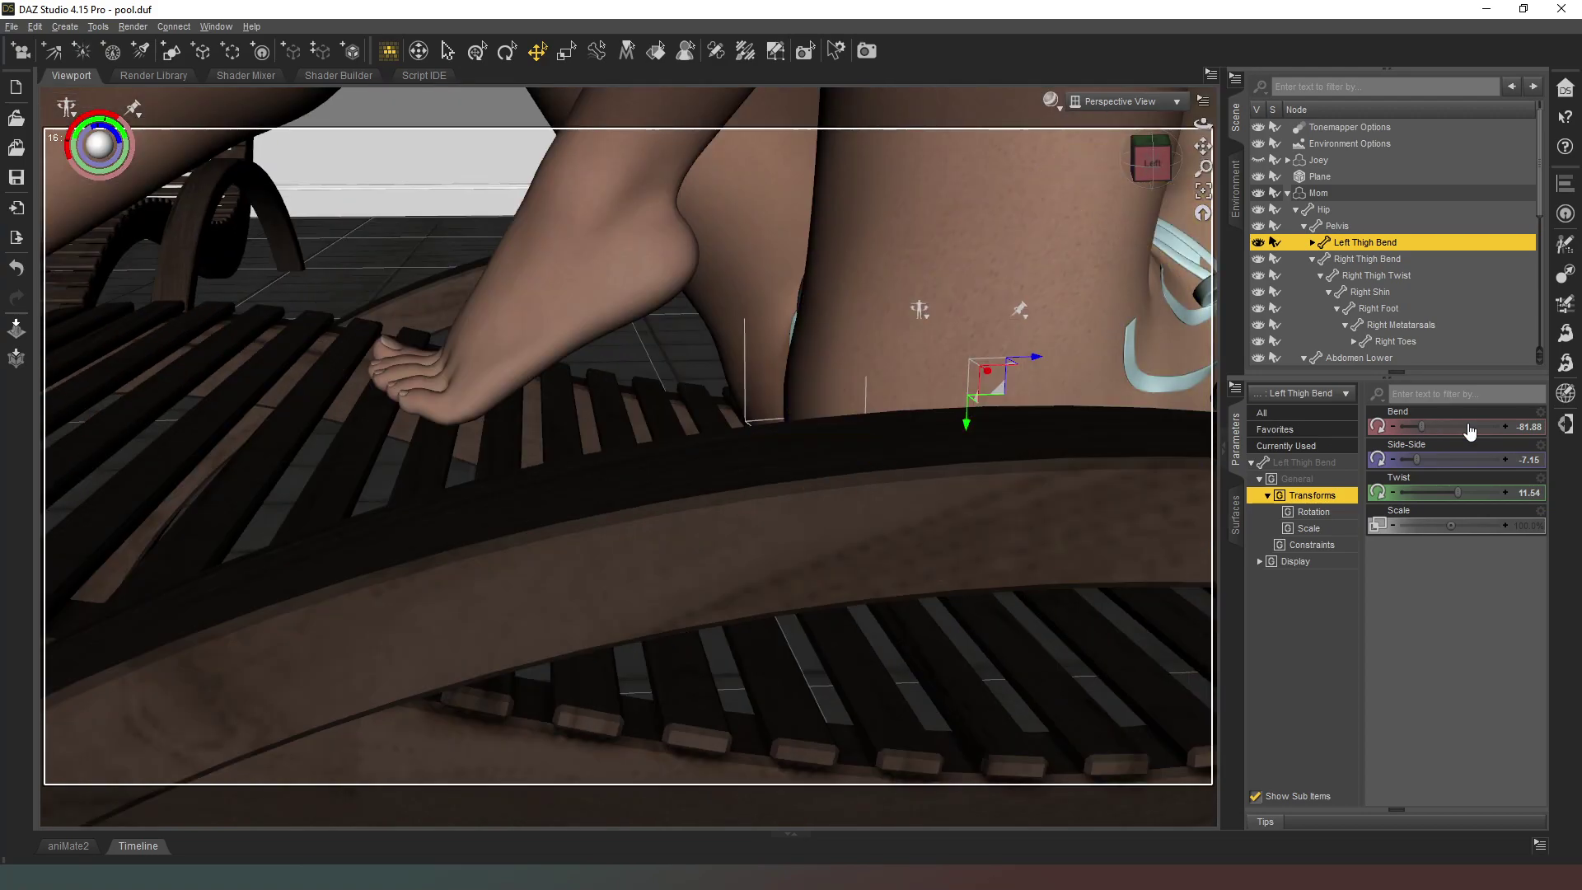
pyautogui.moveTo(1420, 425); pyautogui.dragTo(1429, 423)
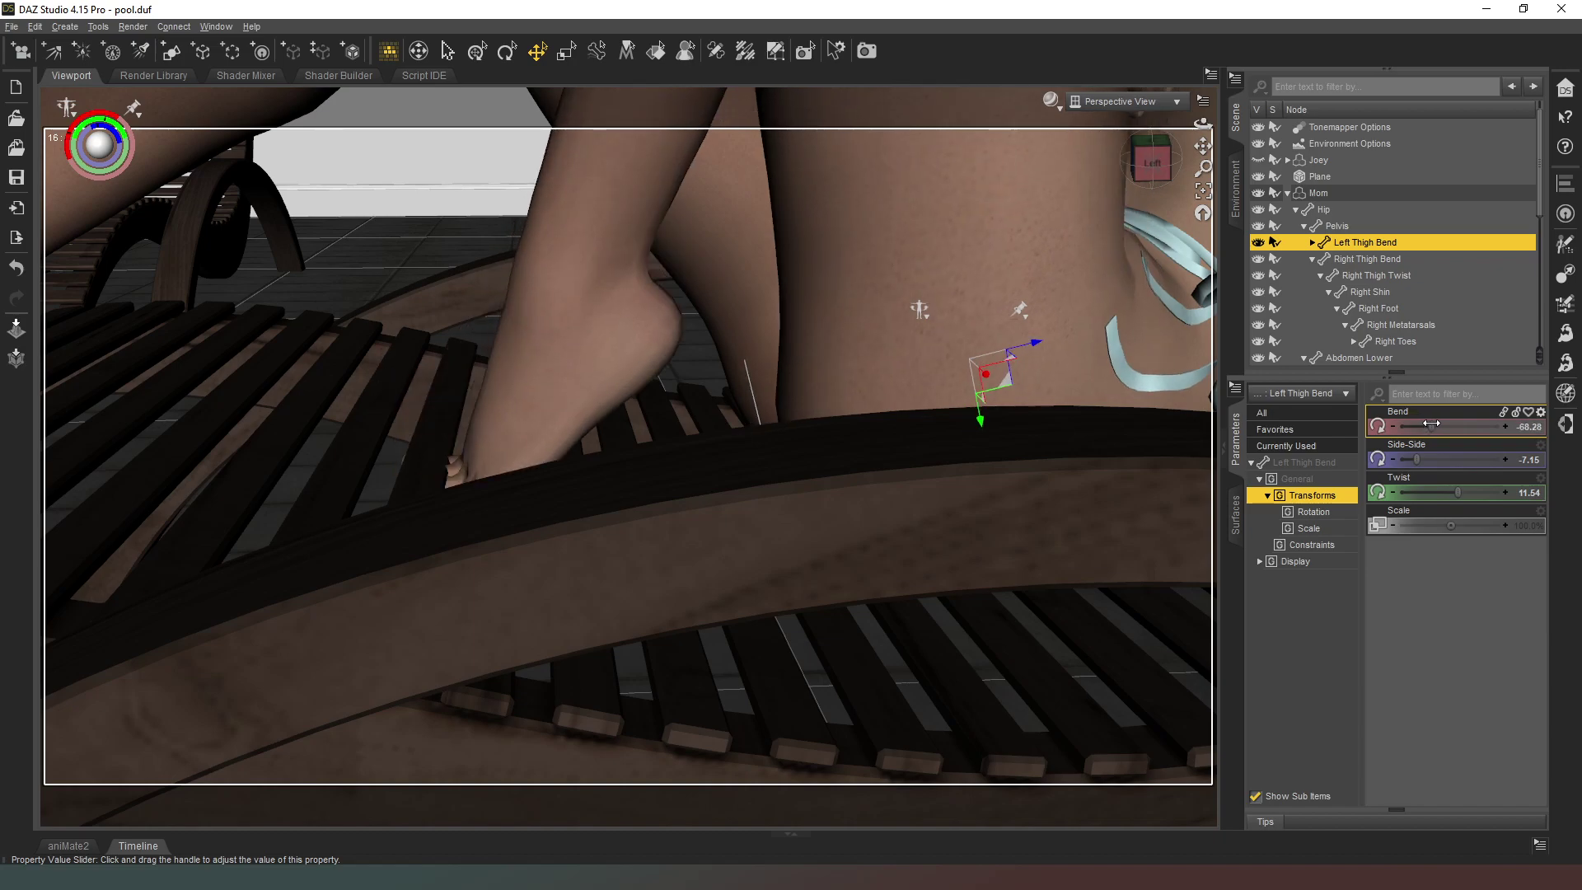
pyautogui.moveTo(1429, 424); pyautogui.dragTo(1433, 423)
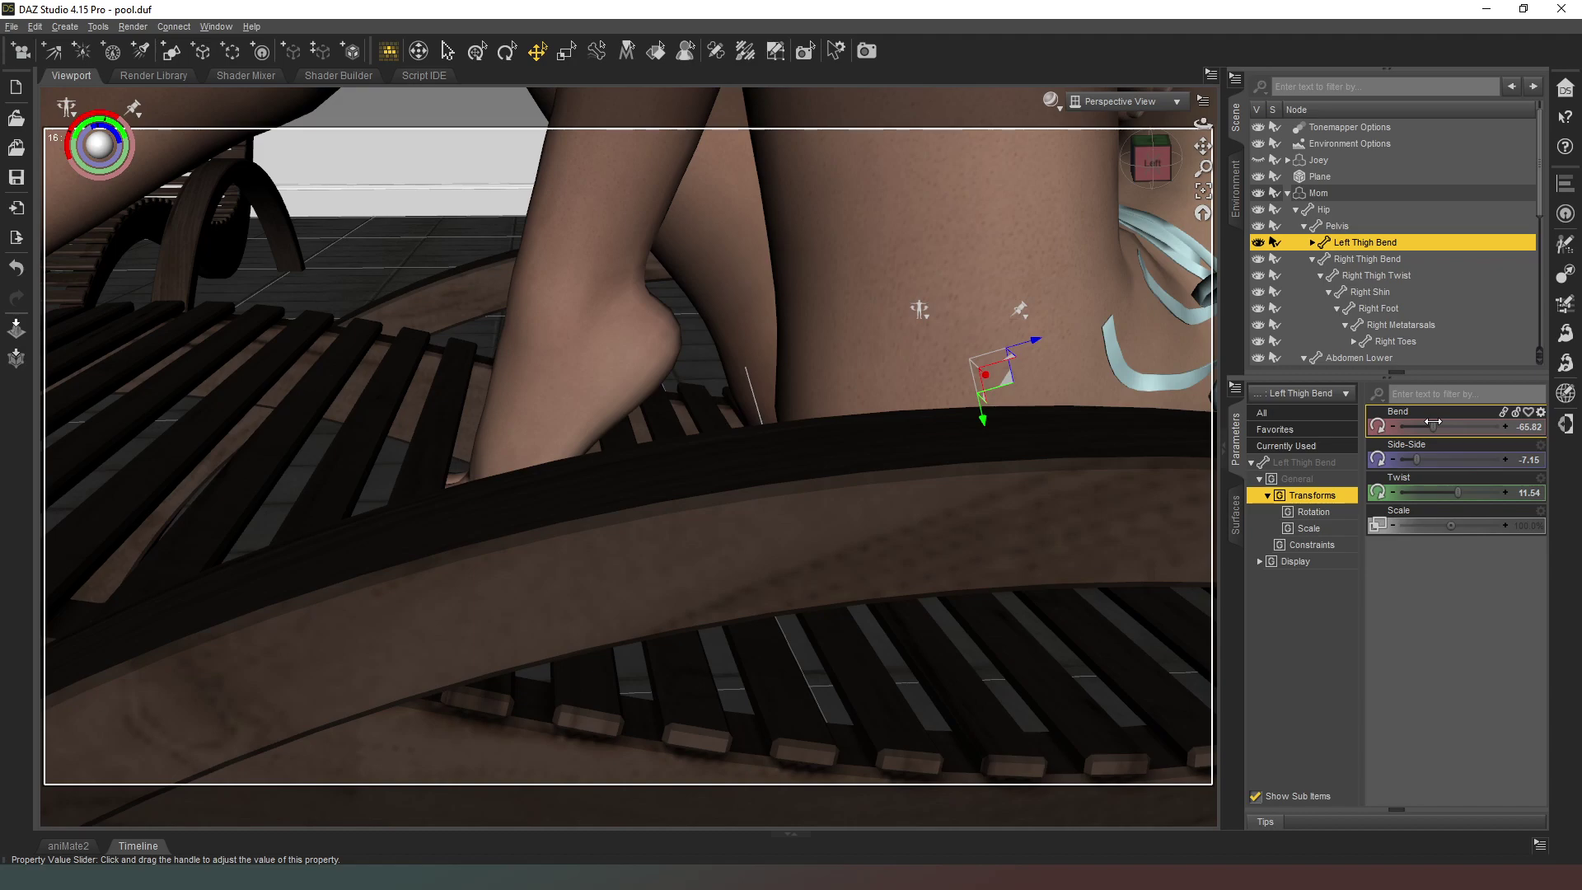
pyautogui.moveTo(1432, 423); pyautogui.dragTo(1429, 422)
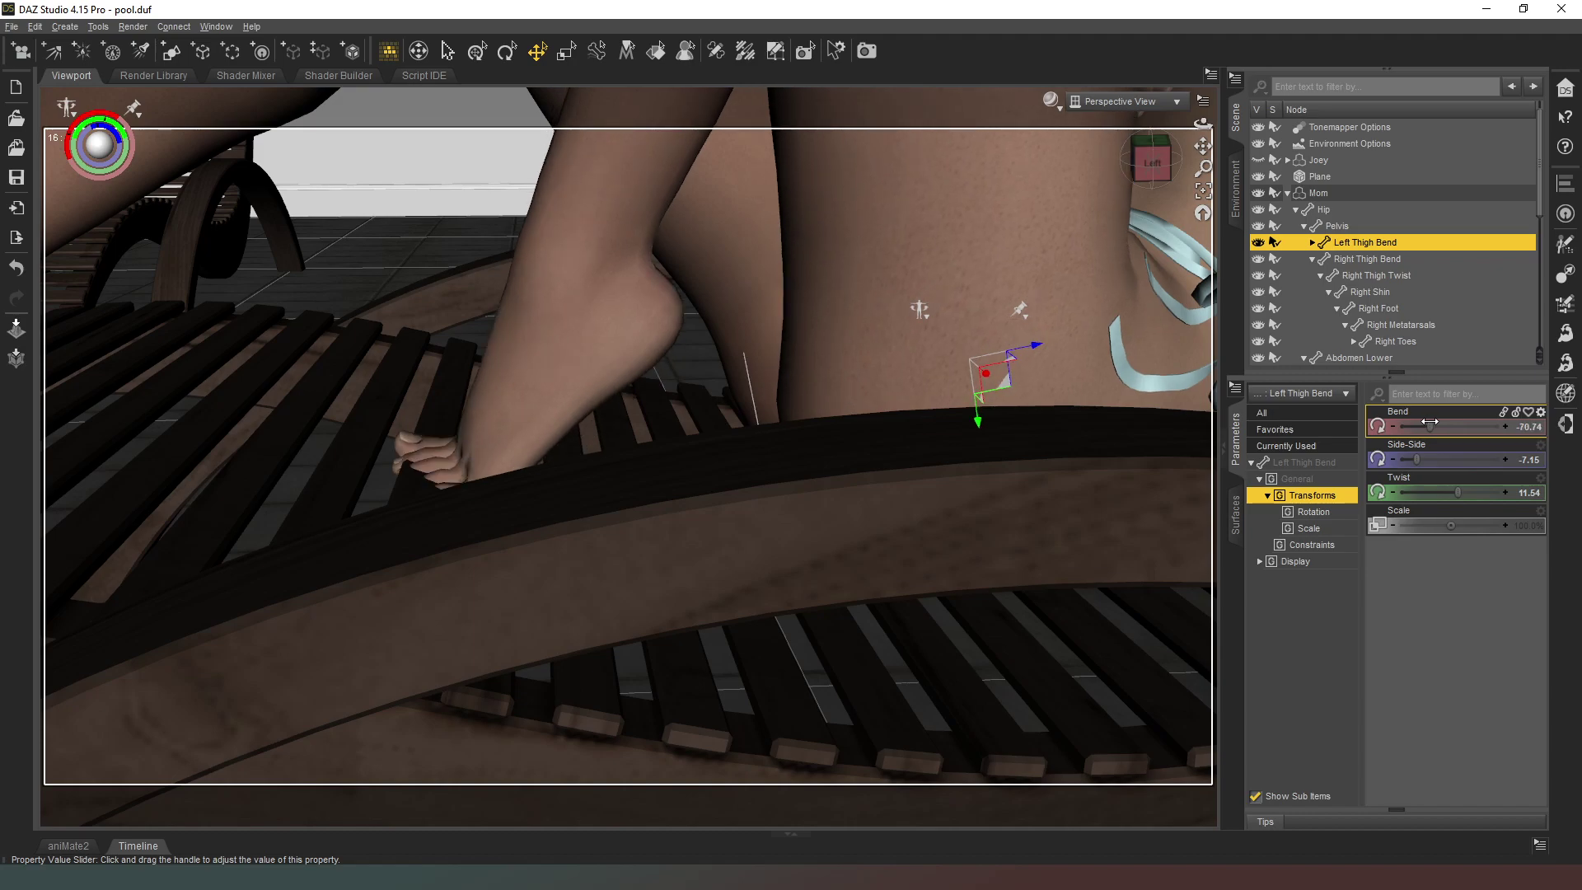
pyautogui.click(1467, 425)
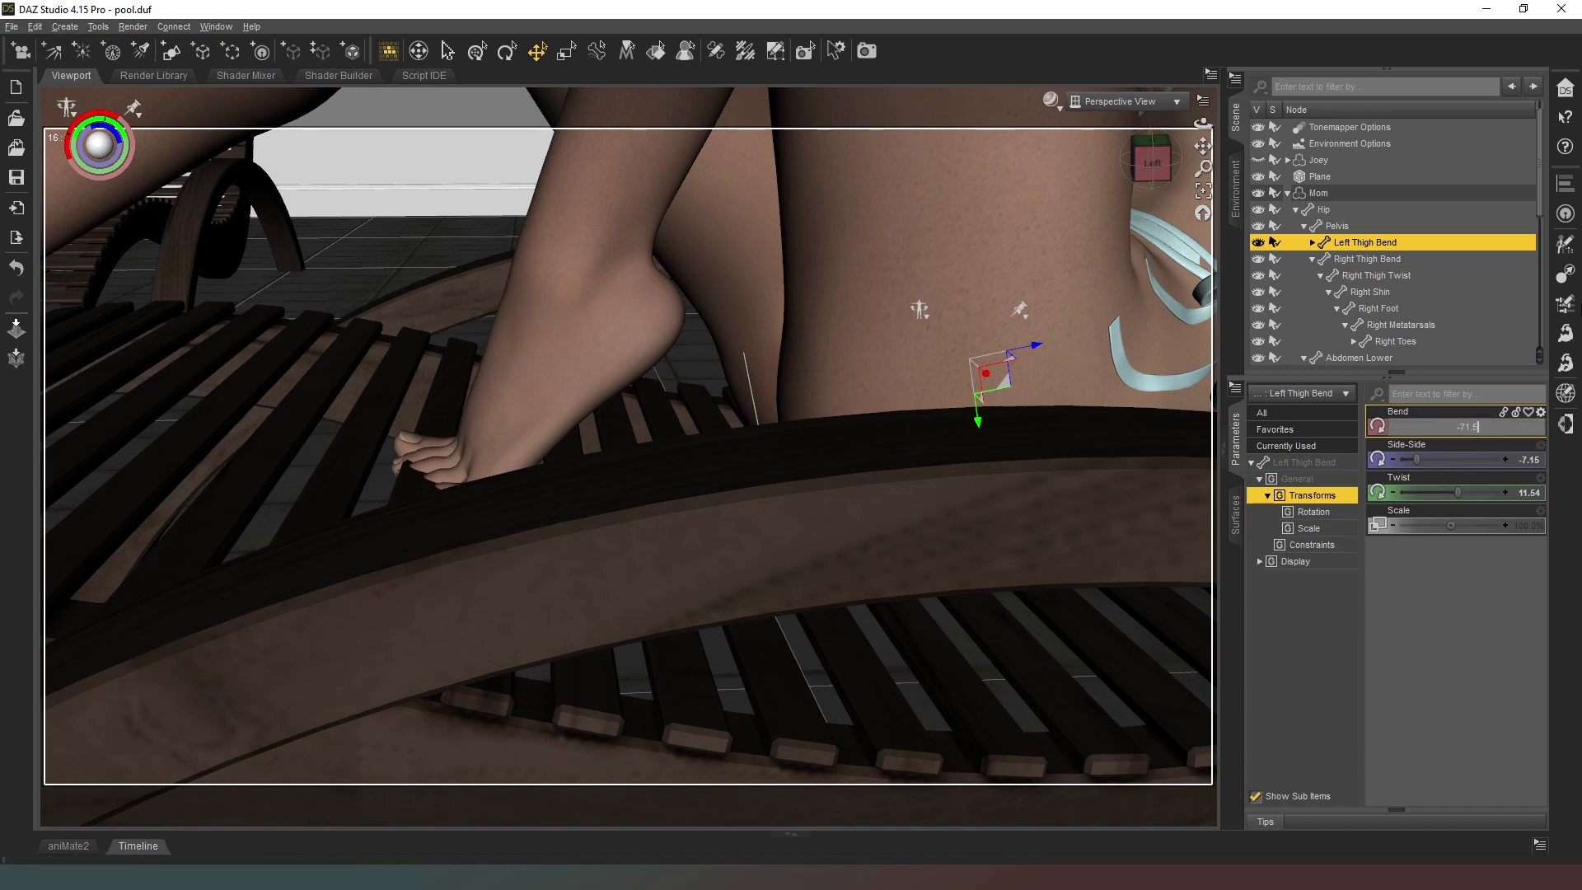
pyautogui.write('-71.5')
pyautogui.press('Return')
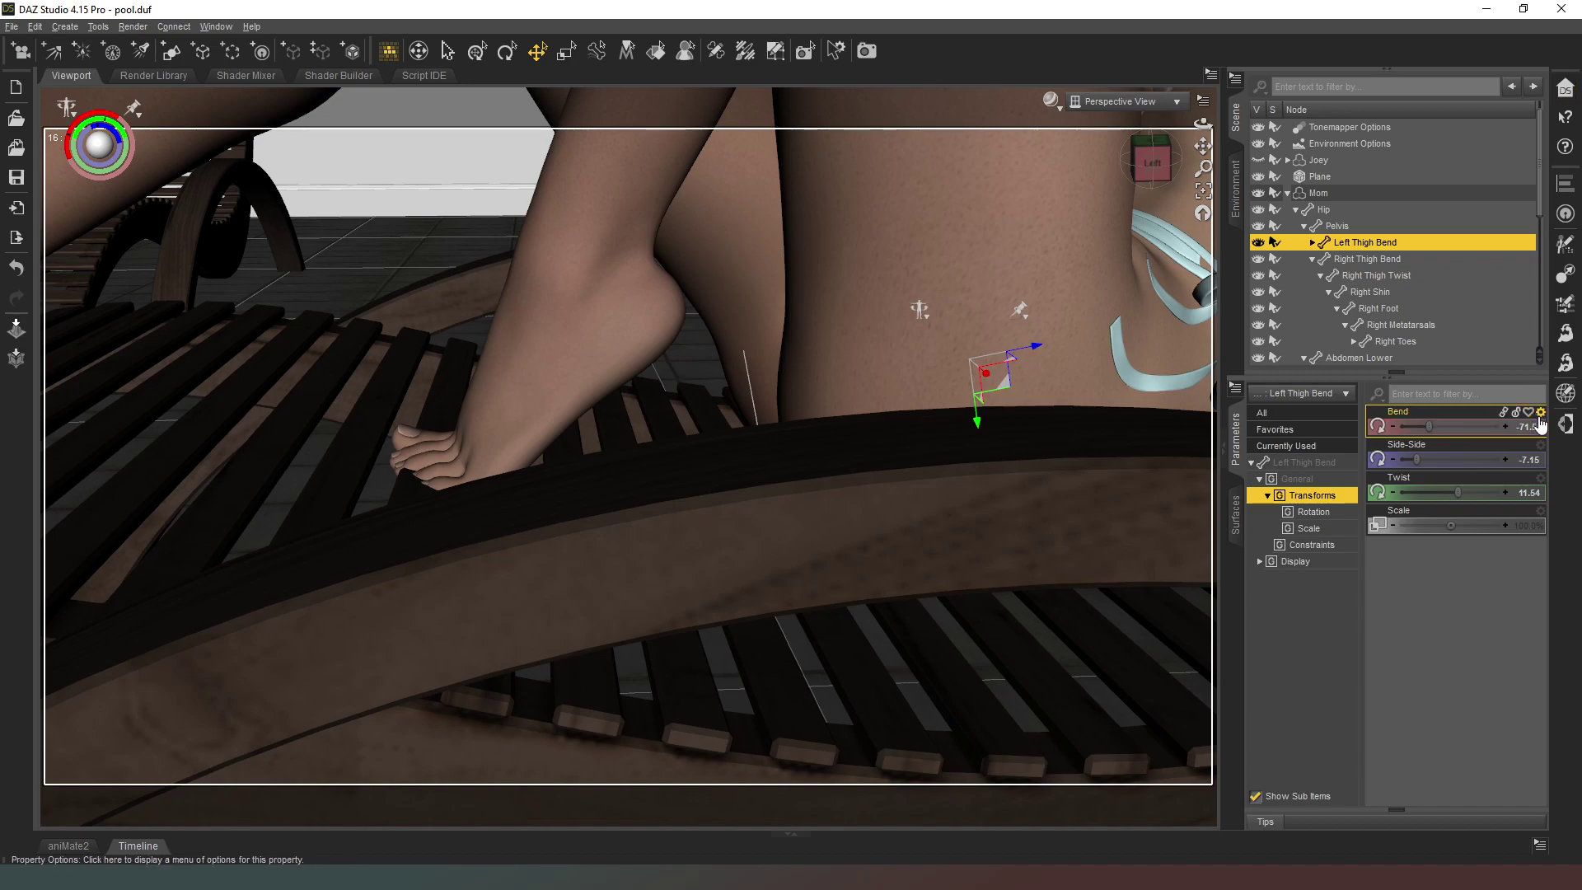
pyautogui.click(1467, 426)
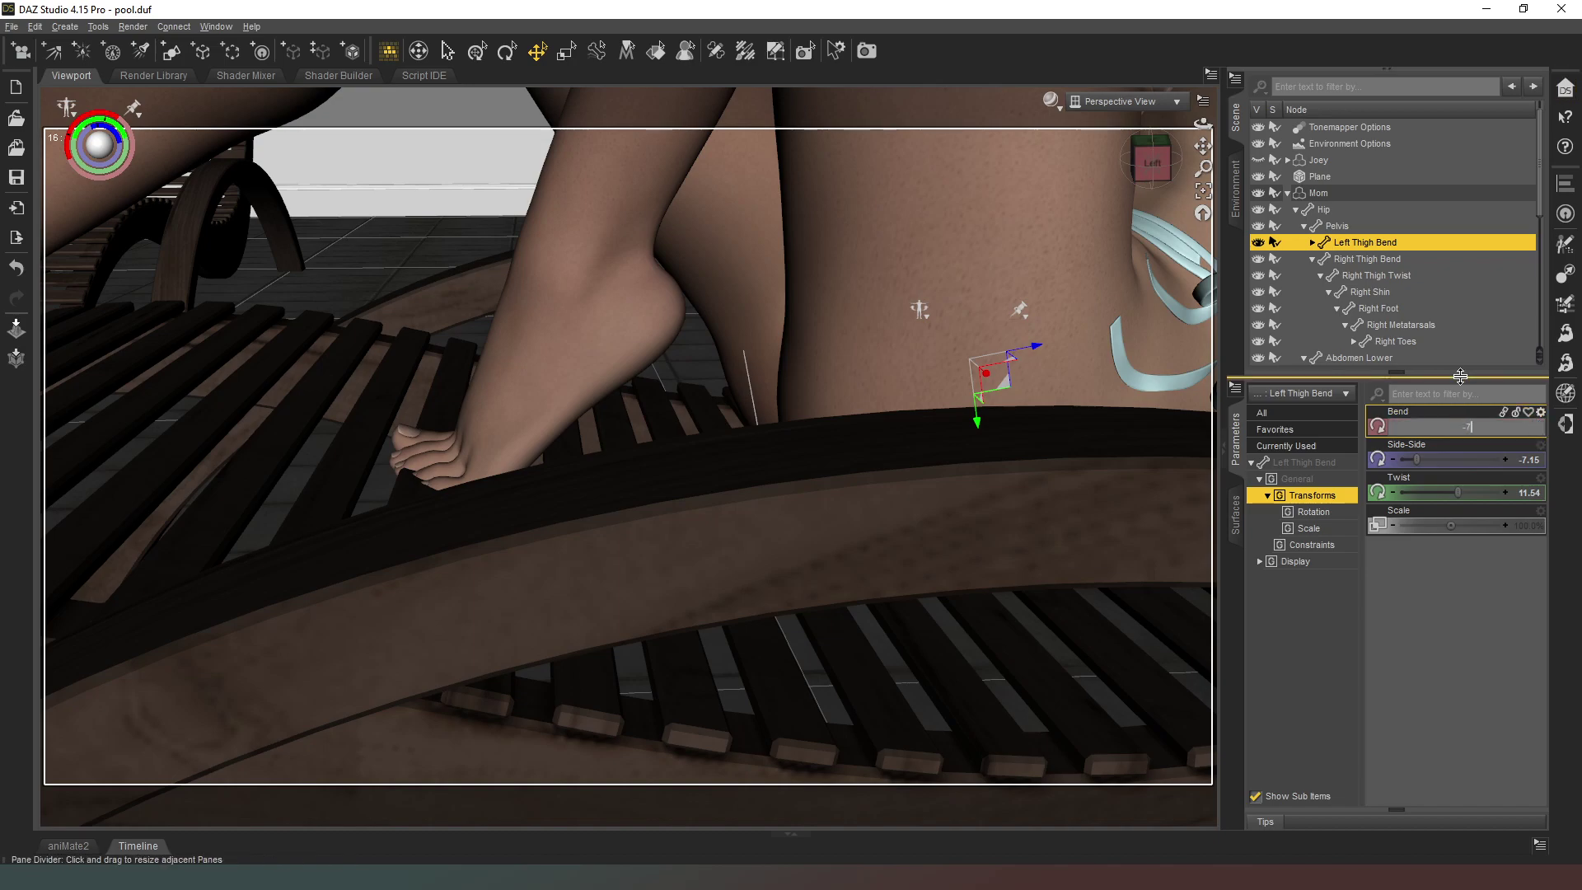
pyautogui.write('-72.2')
pyautogui.press('Return')
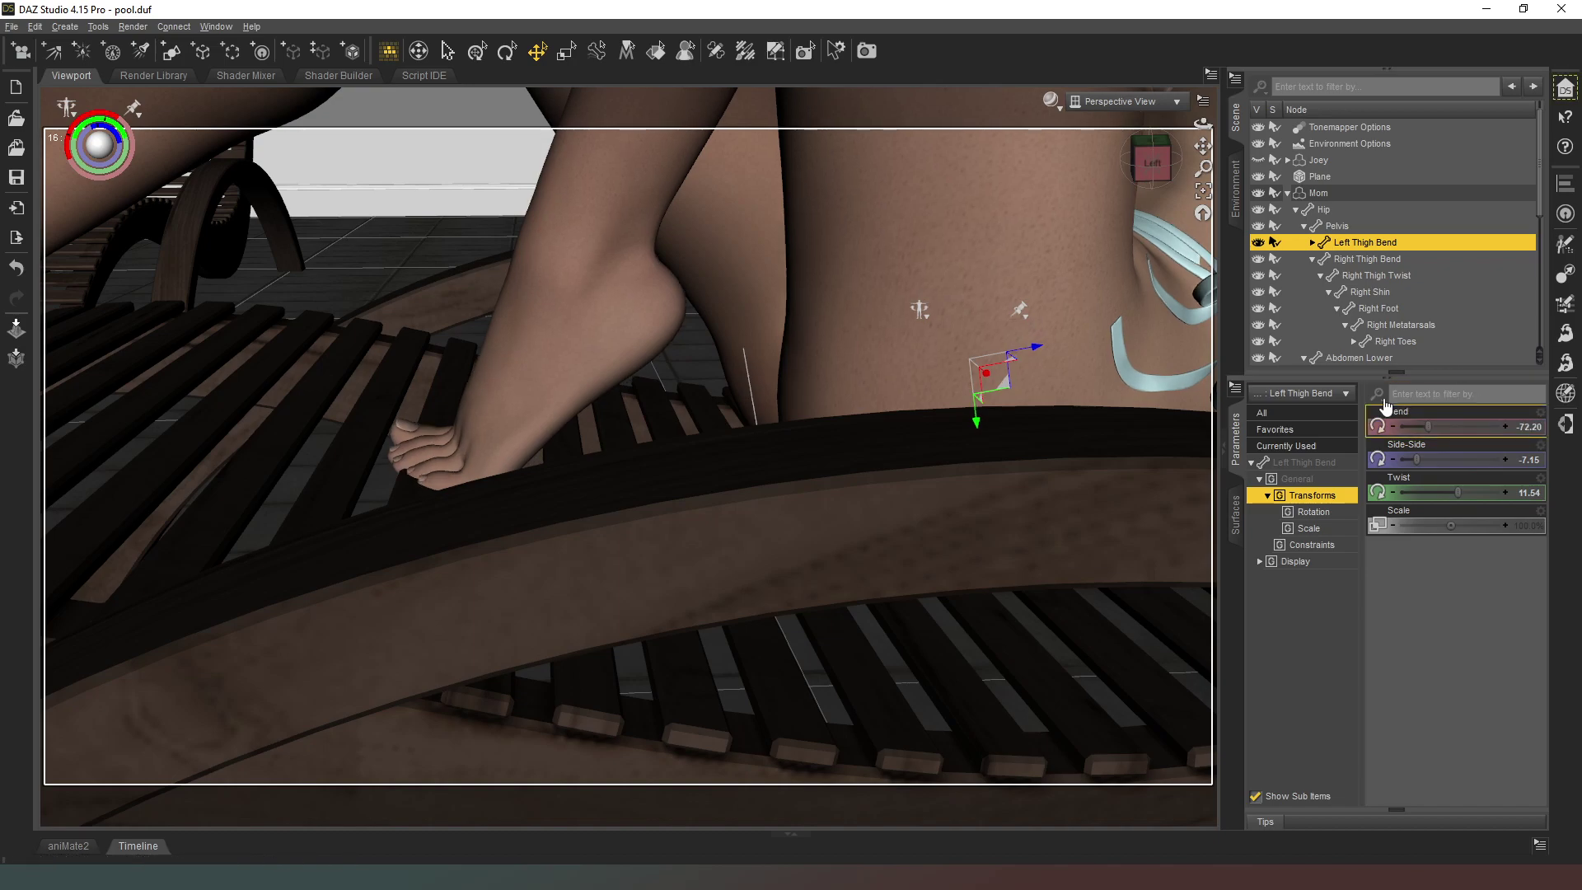
# Step: Examine the figure's pose and its contact with the lounger from the other side and from above
pyautogui.scroll(-2, 1039, 295)
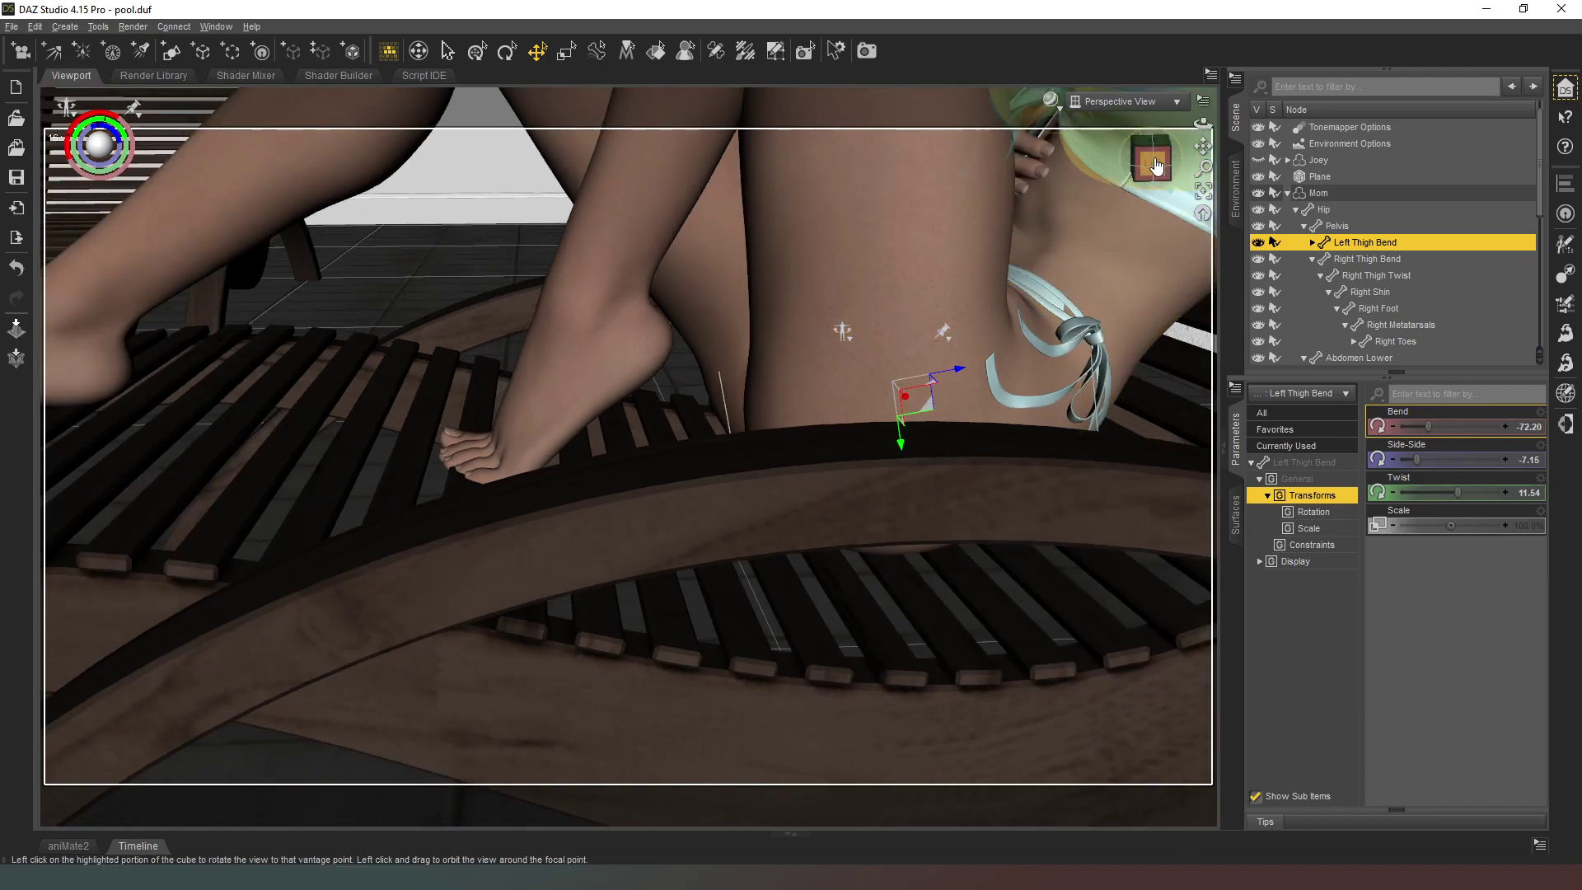
pyautogui.moveTo(1151, 163); pyautogui.dragTo(1194, 169)
pyautogui.scroll(2, 1135, 373)
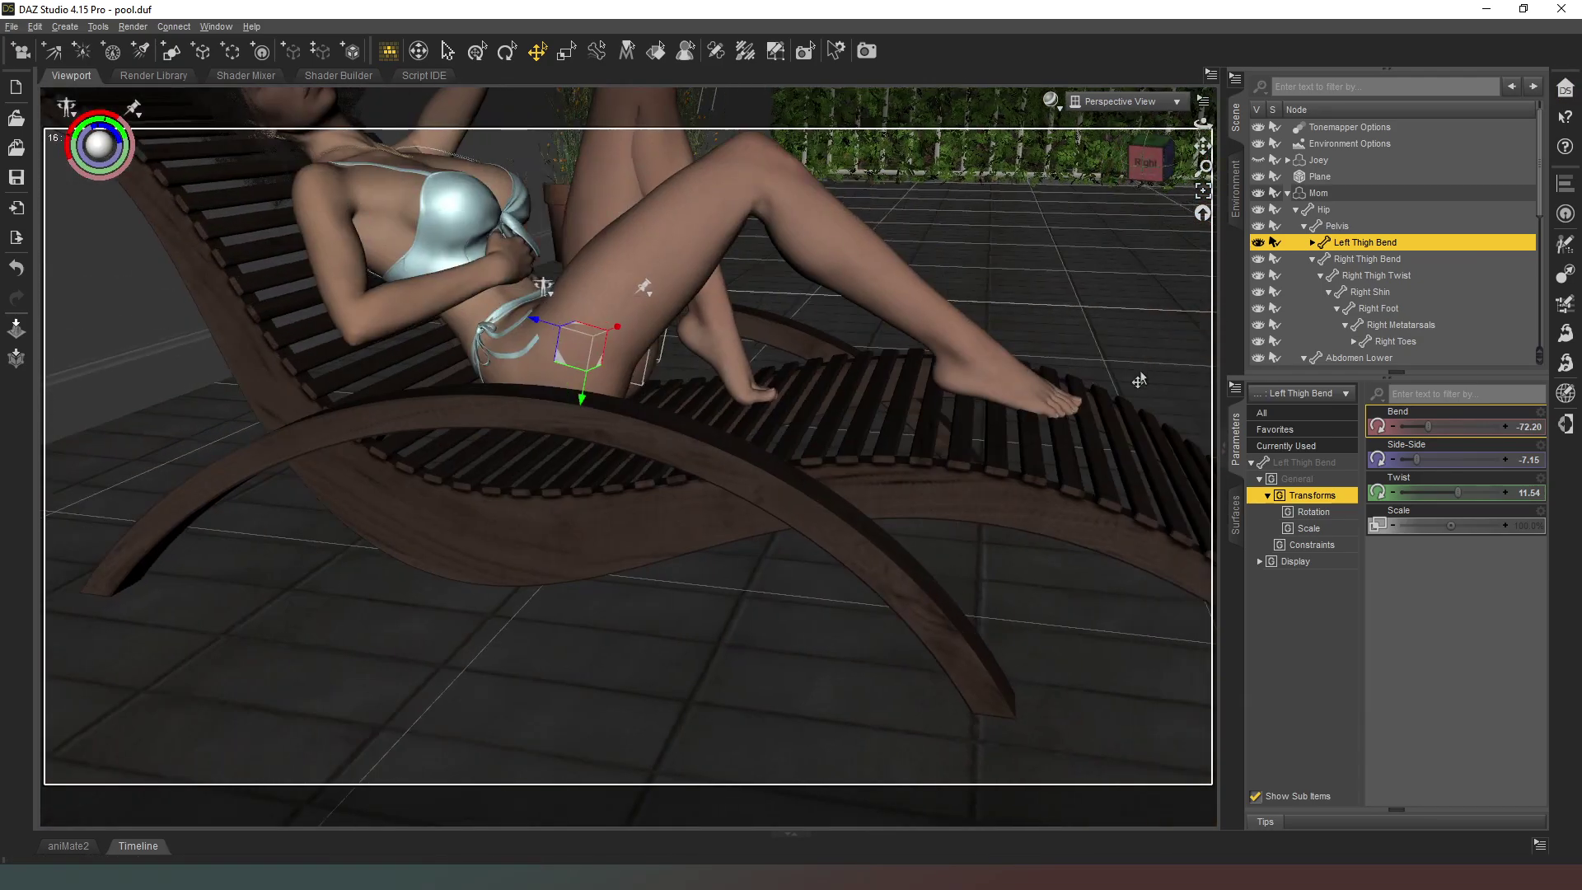
pyautogui.moveTo(885, 445); pyautogui.dragTo(968, 429, button='middle')
pyautogui.moveTo(427, 247); pyautogui.dragTo(494, 354, button='middle')
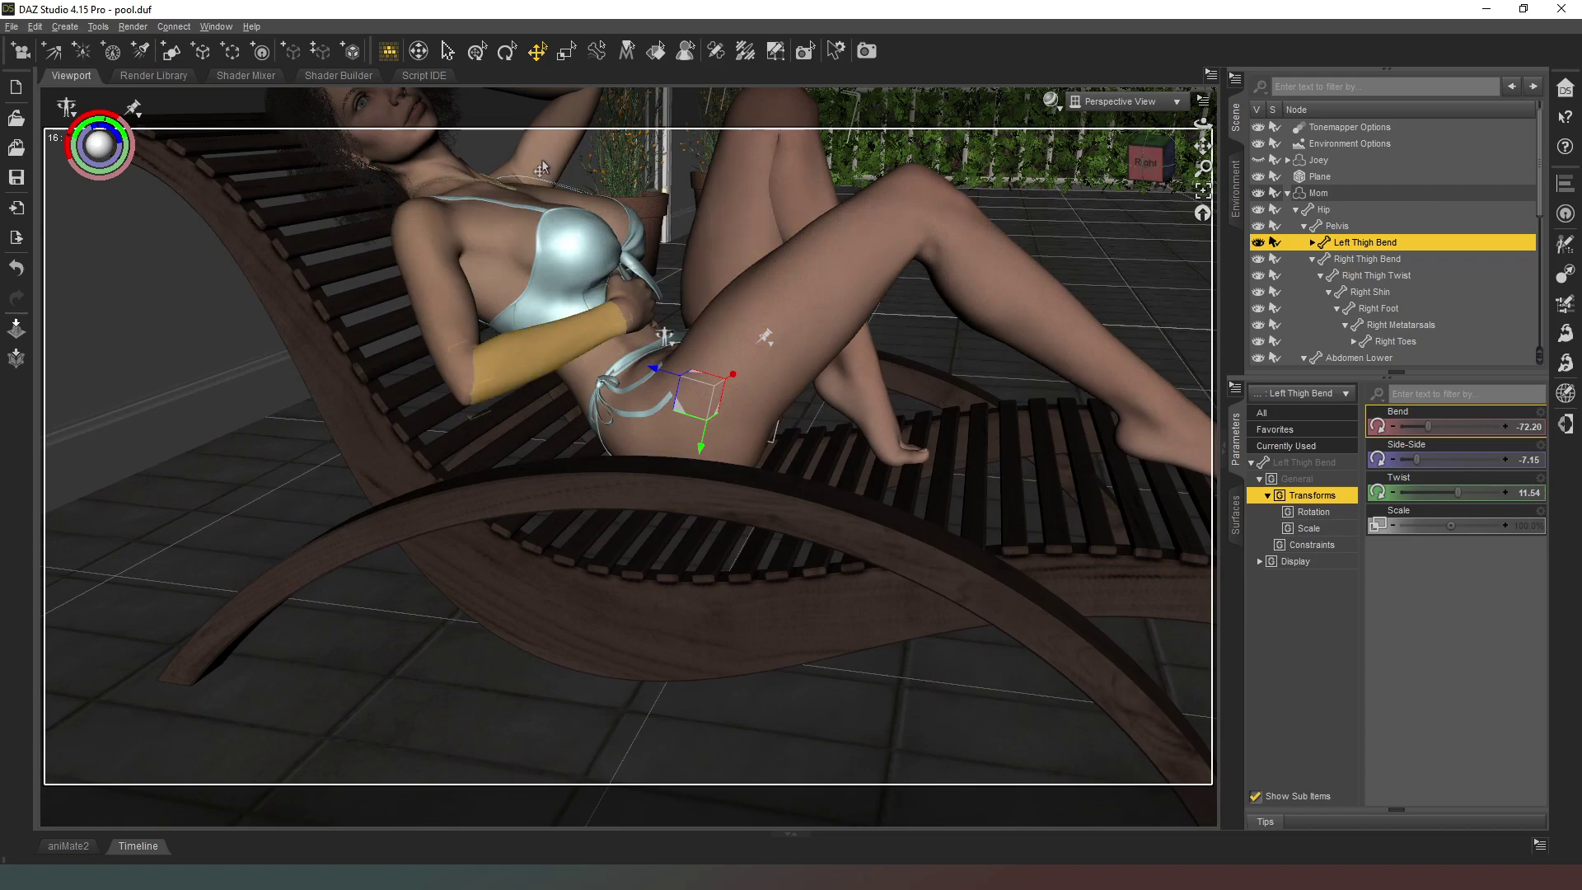
pyautogui.moveTo(494, 239); pyautogui.dragTo(766, 247, button='middle')
pyautogui.moveTo(536, 210); pyautogui.dragTo(700, 251, button='middle')
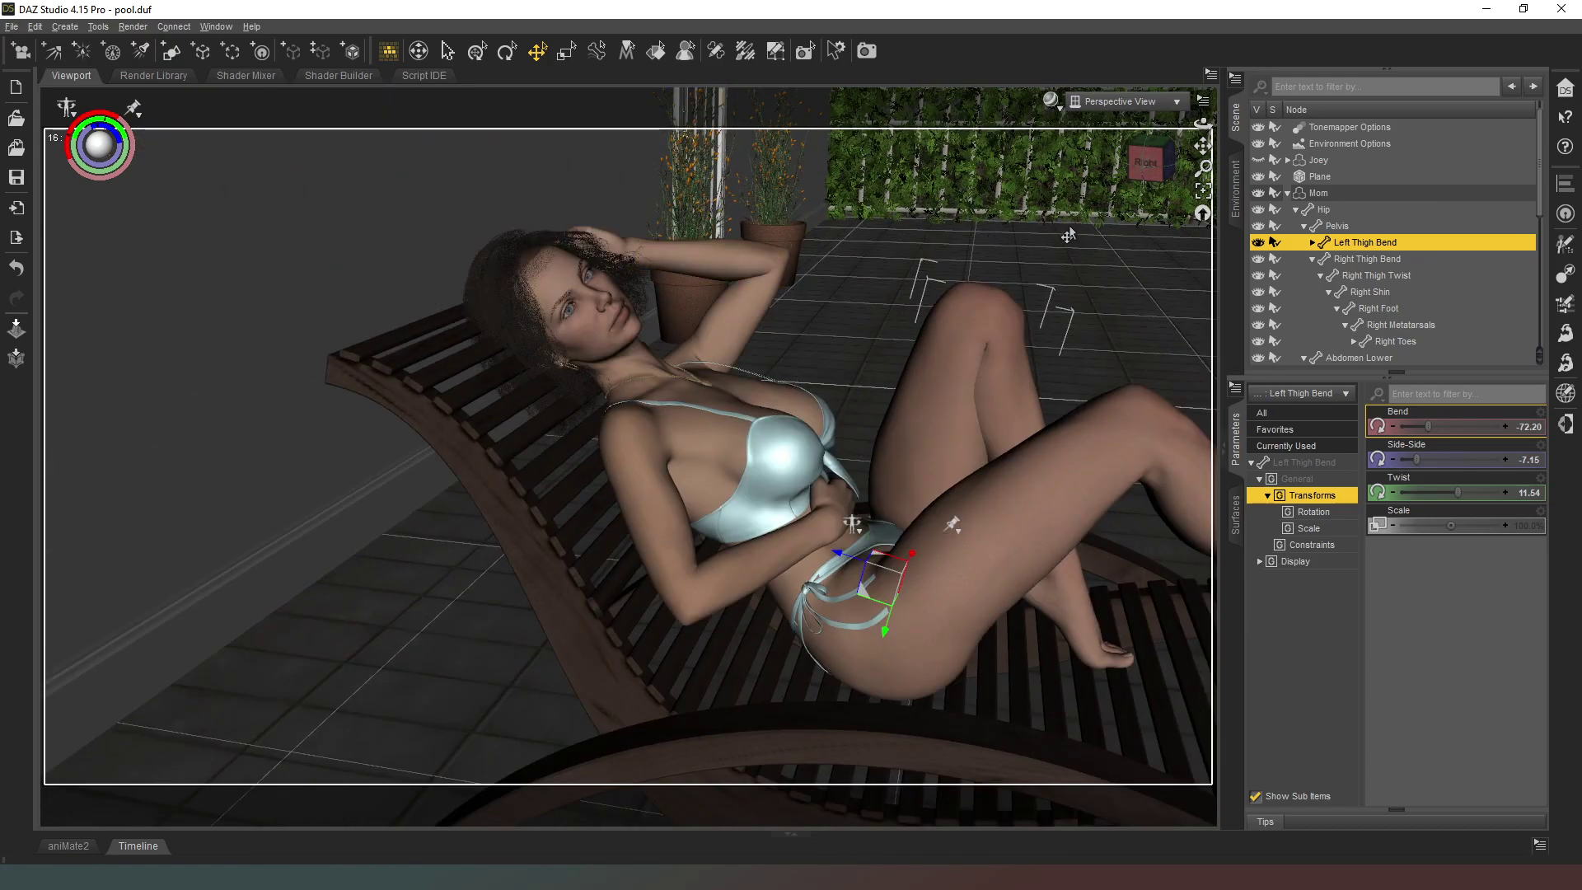
pyautogui.moveTo(1157, 163)
pyautogui.mouseDown()
pyautogui.moveTo(1088, 175)
pyautogui.moveTo(1133, 173)
pyautogui.mouseUp()
pyautogui.moveTo(700, 235); pyautogui.dragTo(832, 234, button='middle')
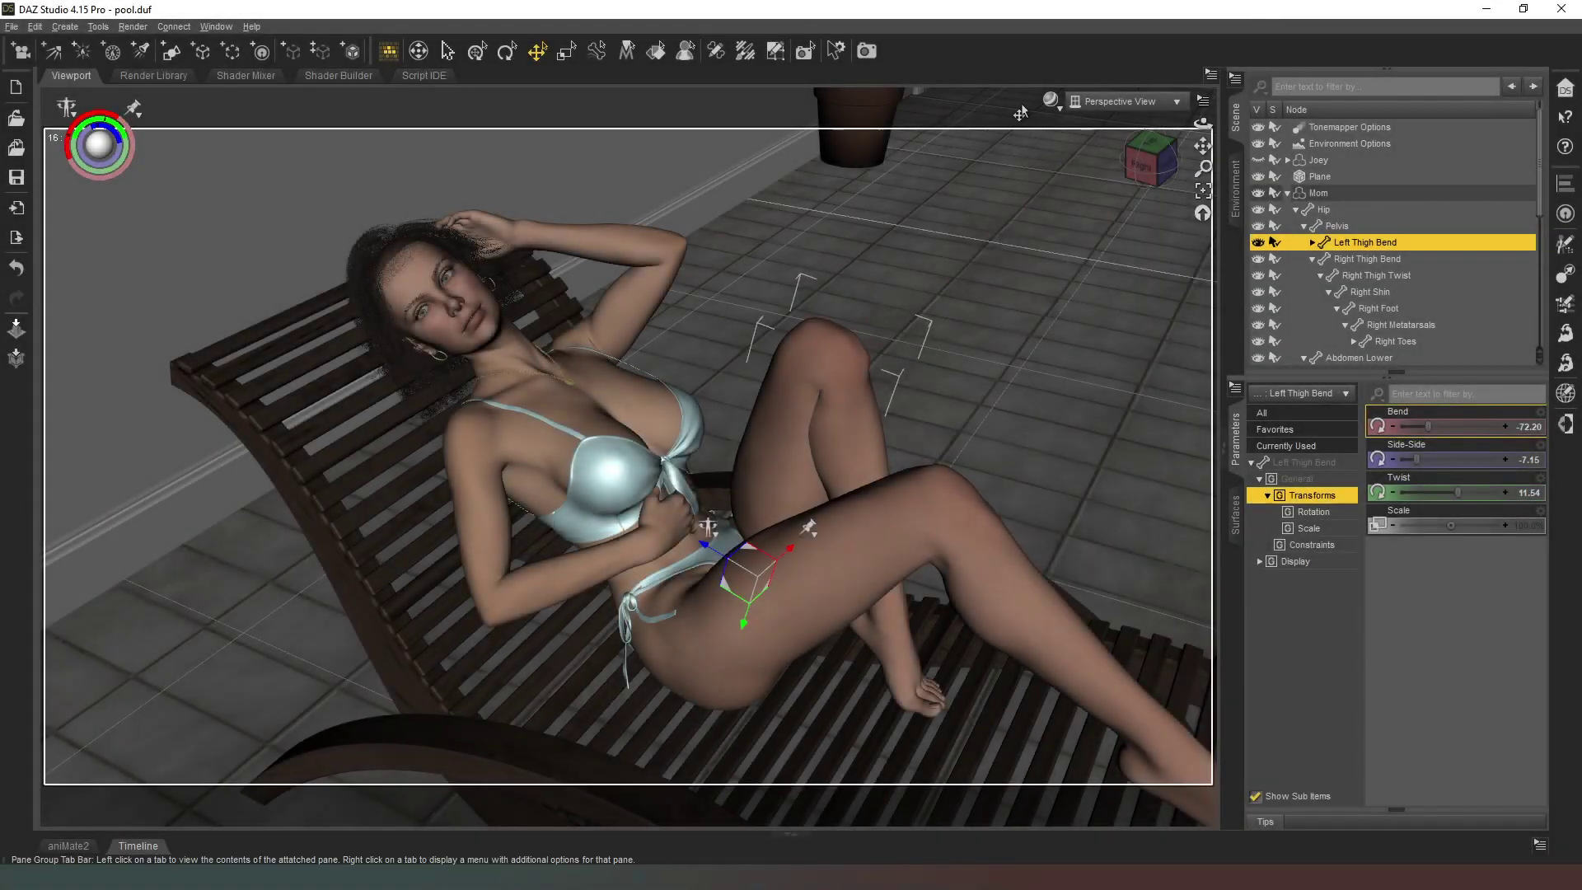
pyautogui.moveTo(1151, 161)
pyautogui.mouseDown()
pyautogui.moveTo(1190, 147)
pyautogui.moveTo(1102, 157)
pyautogui.moveTo(1179, 188)
pyautogui.moveTo(1151, 162)
pyautogui.mouseUp()
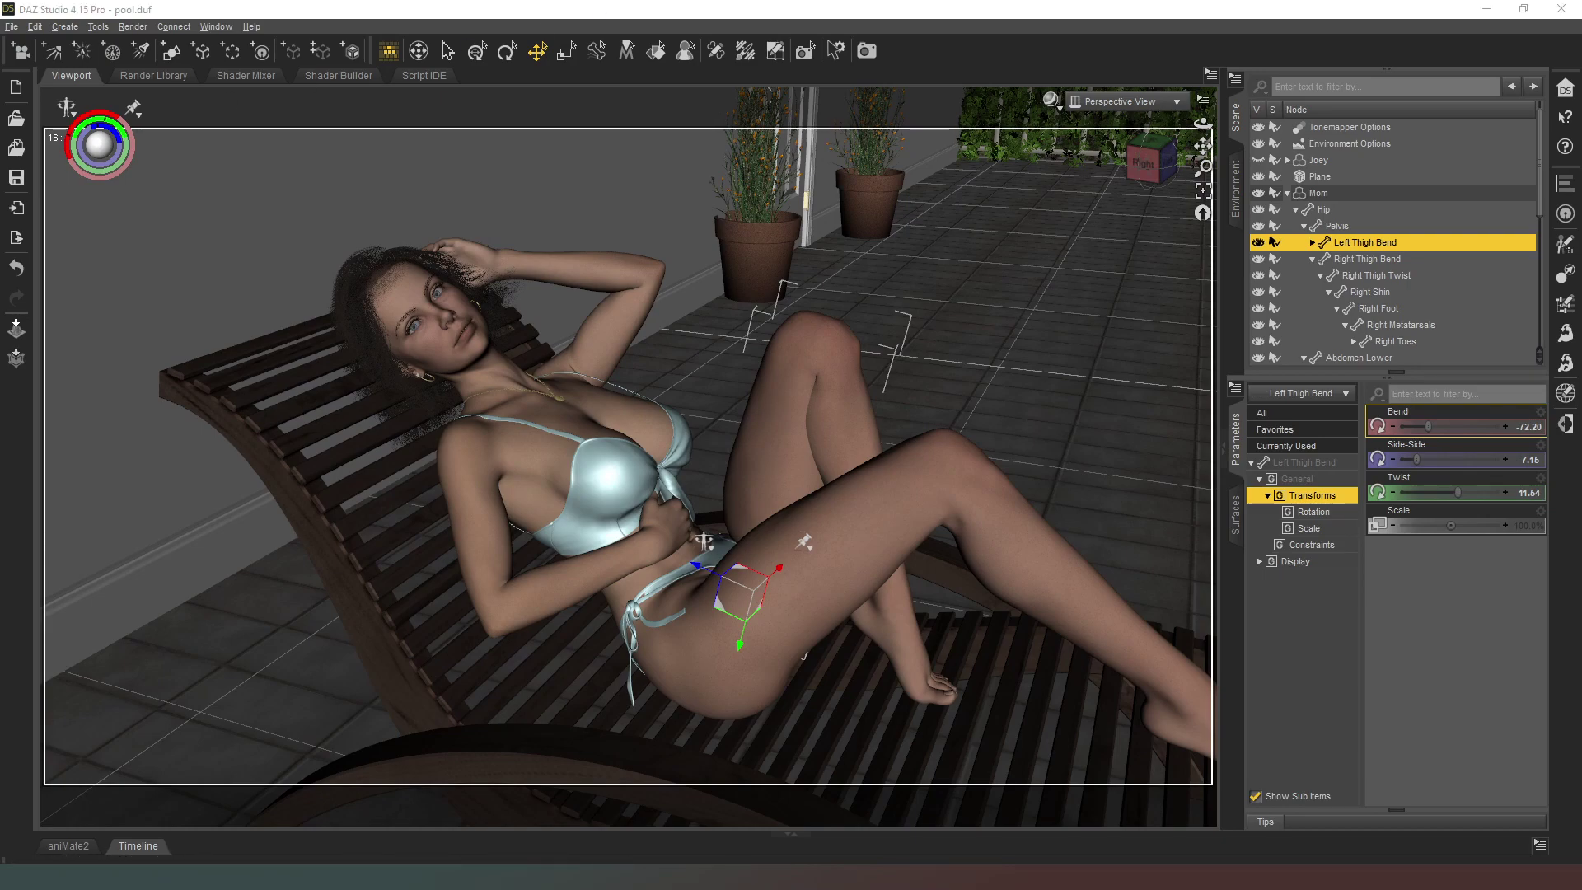
# Step: Collapse the Mom figure's bone hierarchy in the scene and select the whole figure
pyautogui.click(1305, 192)
pyautogui.click(1309, 196)
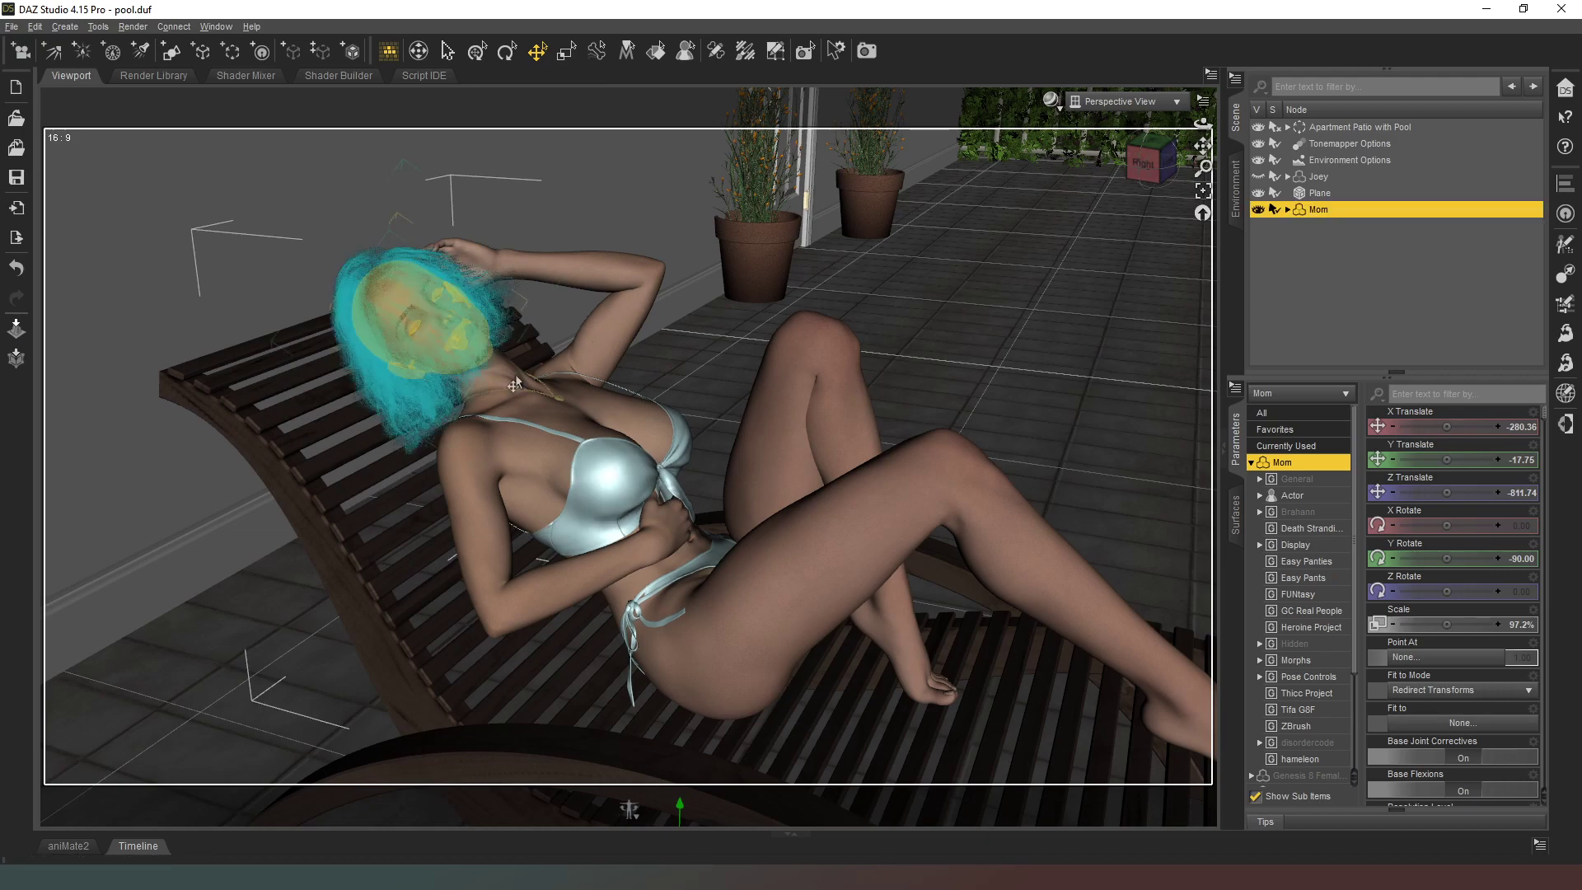
pyautogui.moveTo(1147, 164); pyautogui.dragTo(1096, 240)
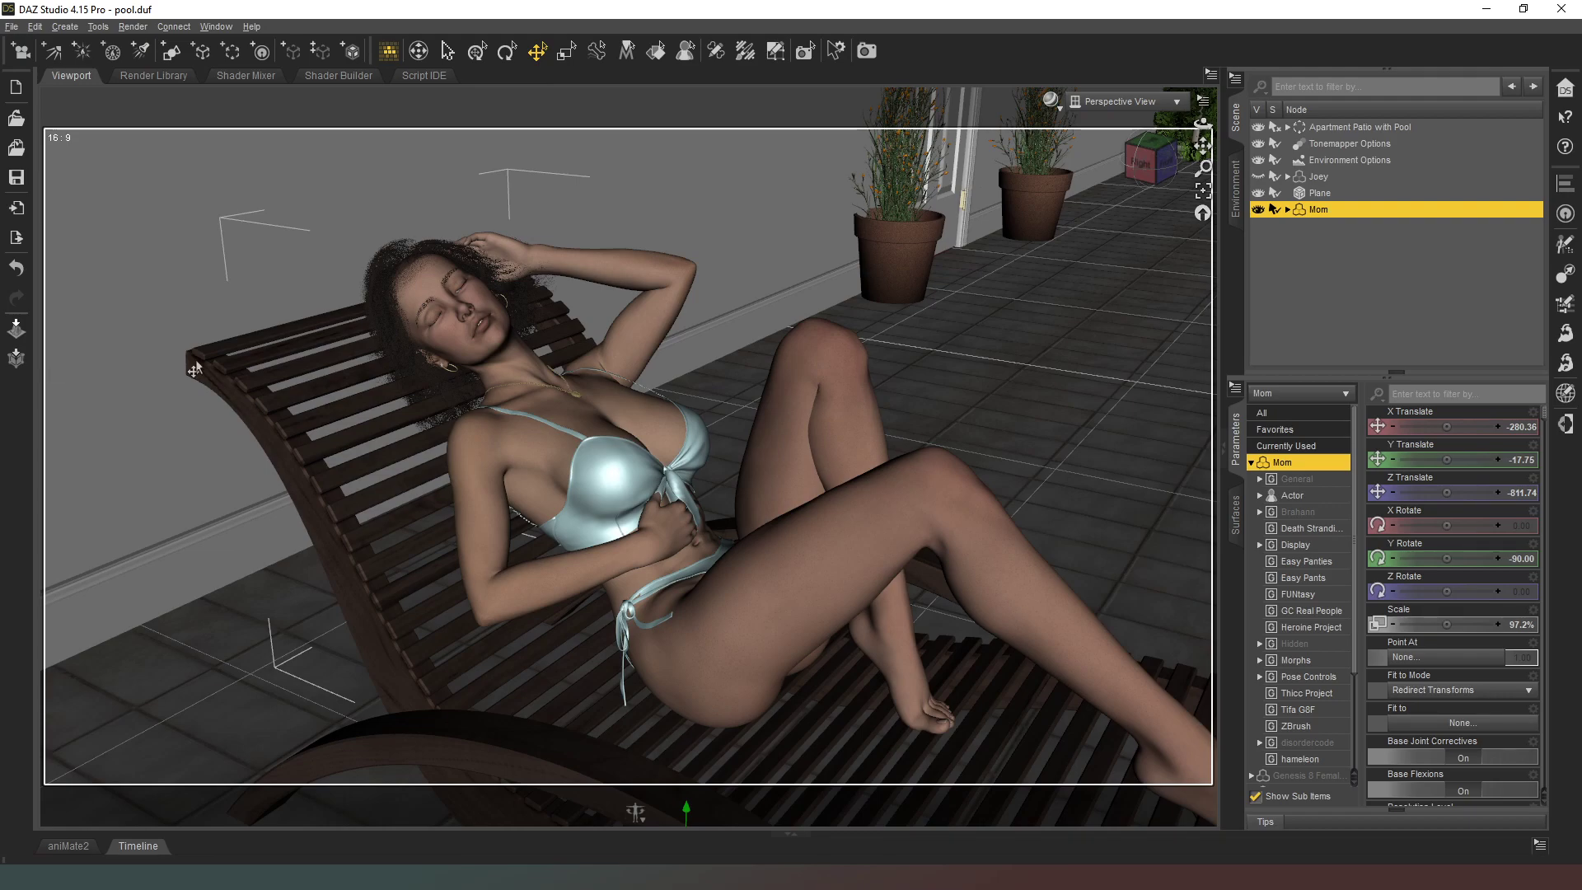
# Step: Preview the figure on the lounger in the NVIDIA Iray draw style
pyautogui.click(1053, 102)
pyautogui.click(1060, 298)
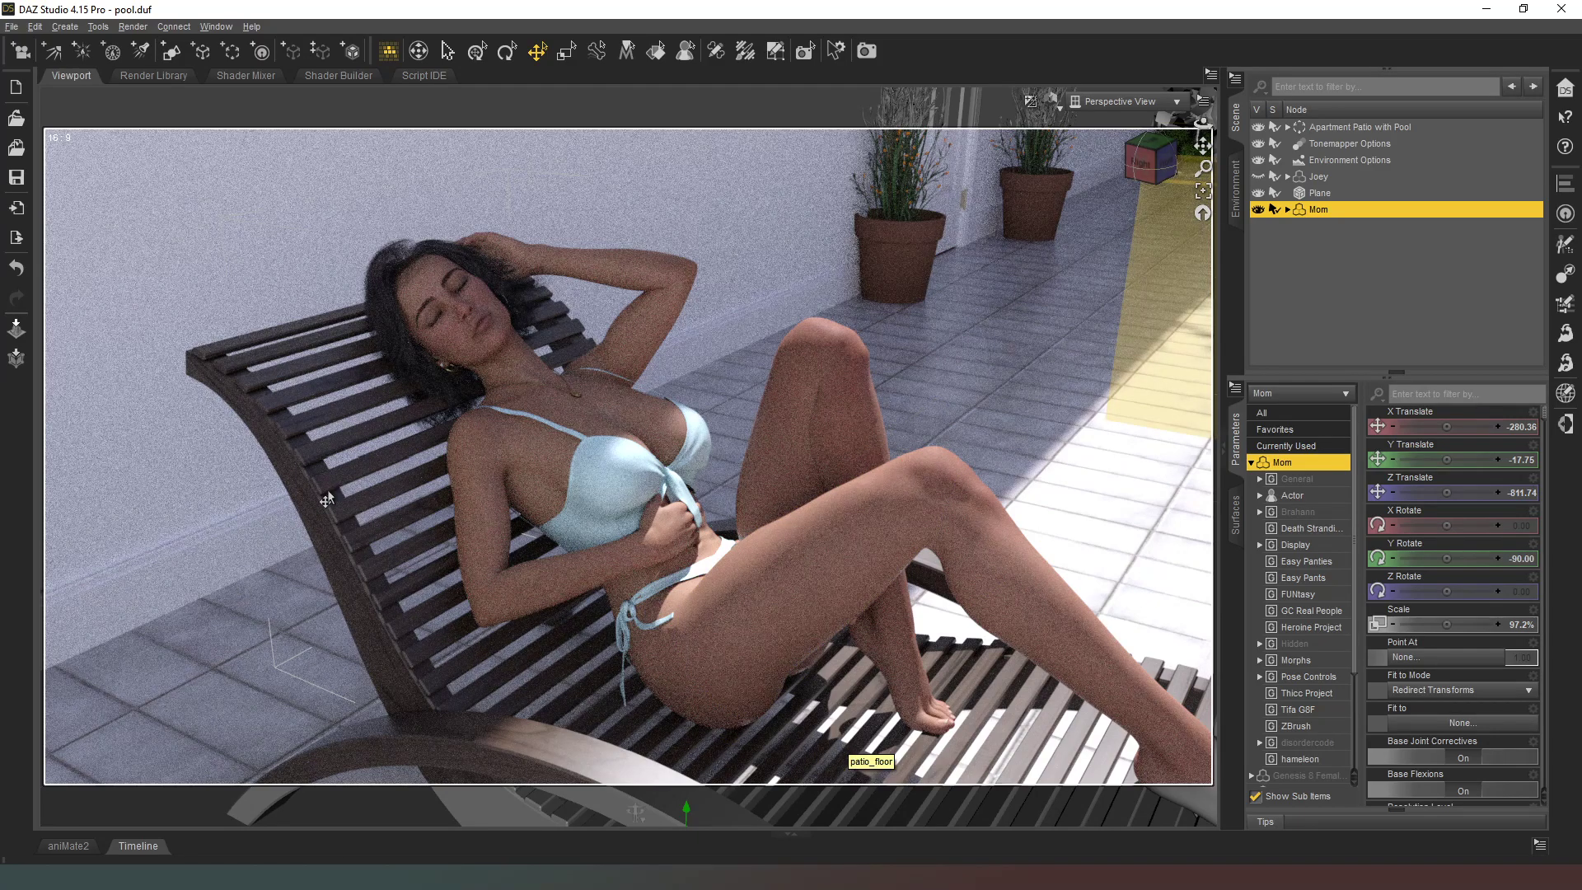
# Step: Create a new group from DSP Lounger (2) with the default name and move the Mom figure into it
pyautogui.click(1288, 128)
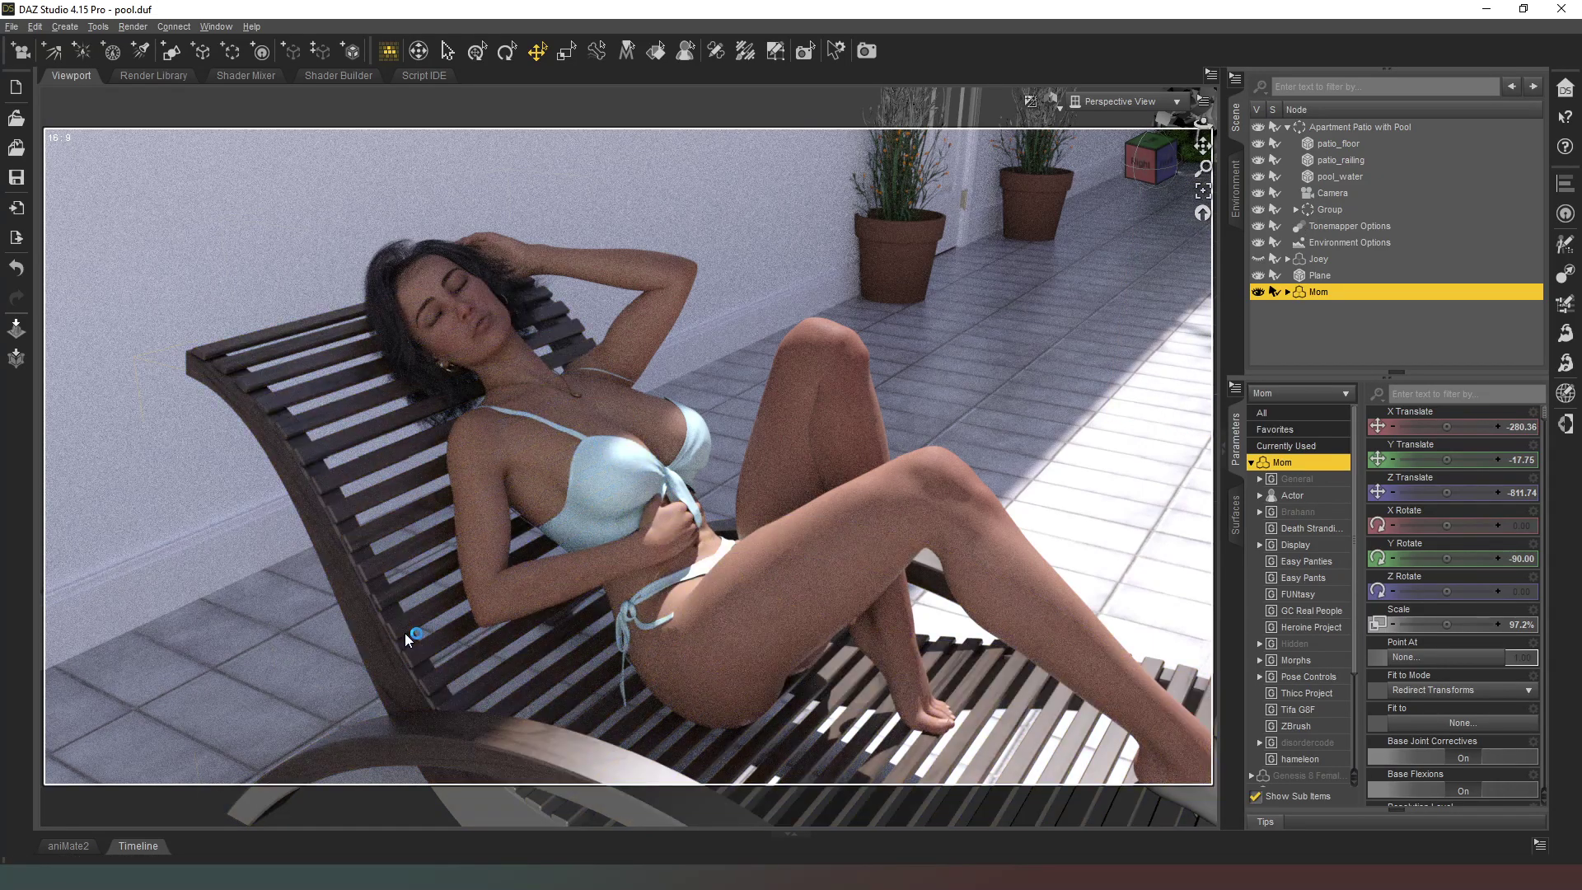
pyautogui.click(403, 632)
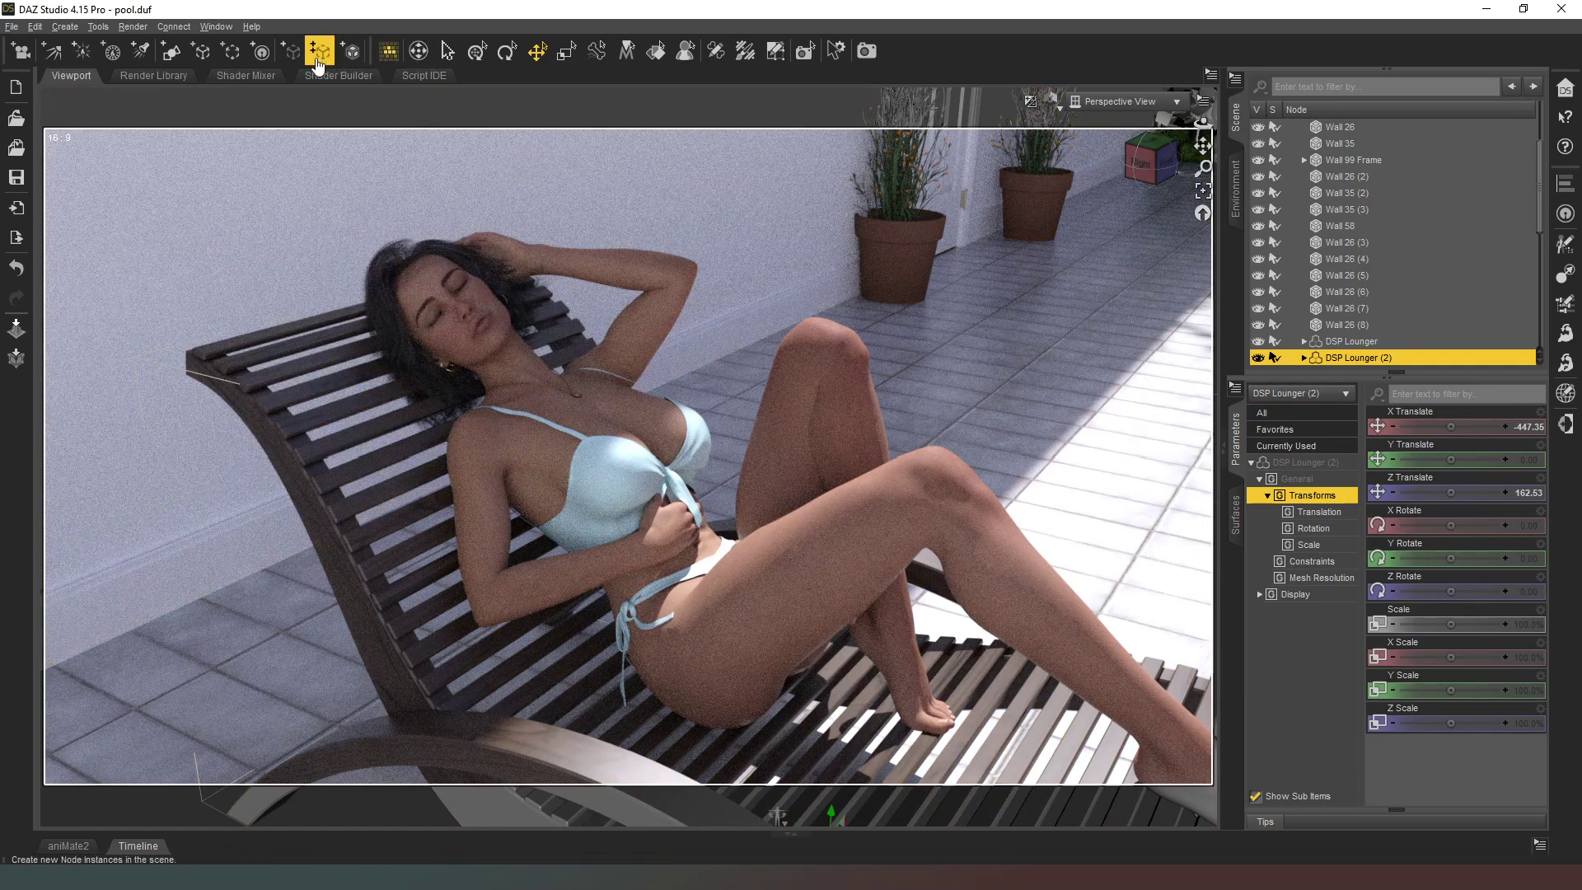
pyautogui.click(230, 63)
pyautogui.moveTo(734, 421); pyautogui.dragTo(641, 420)
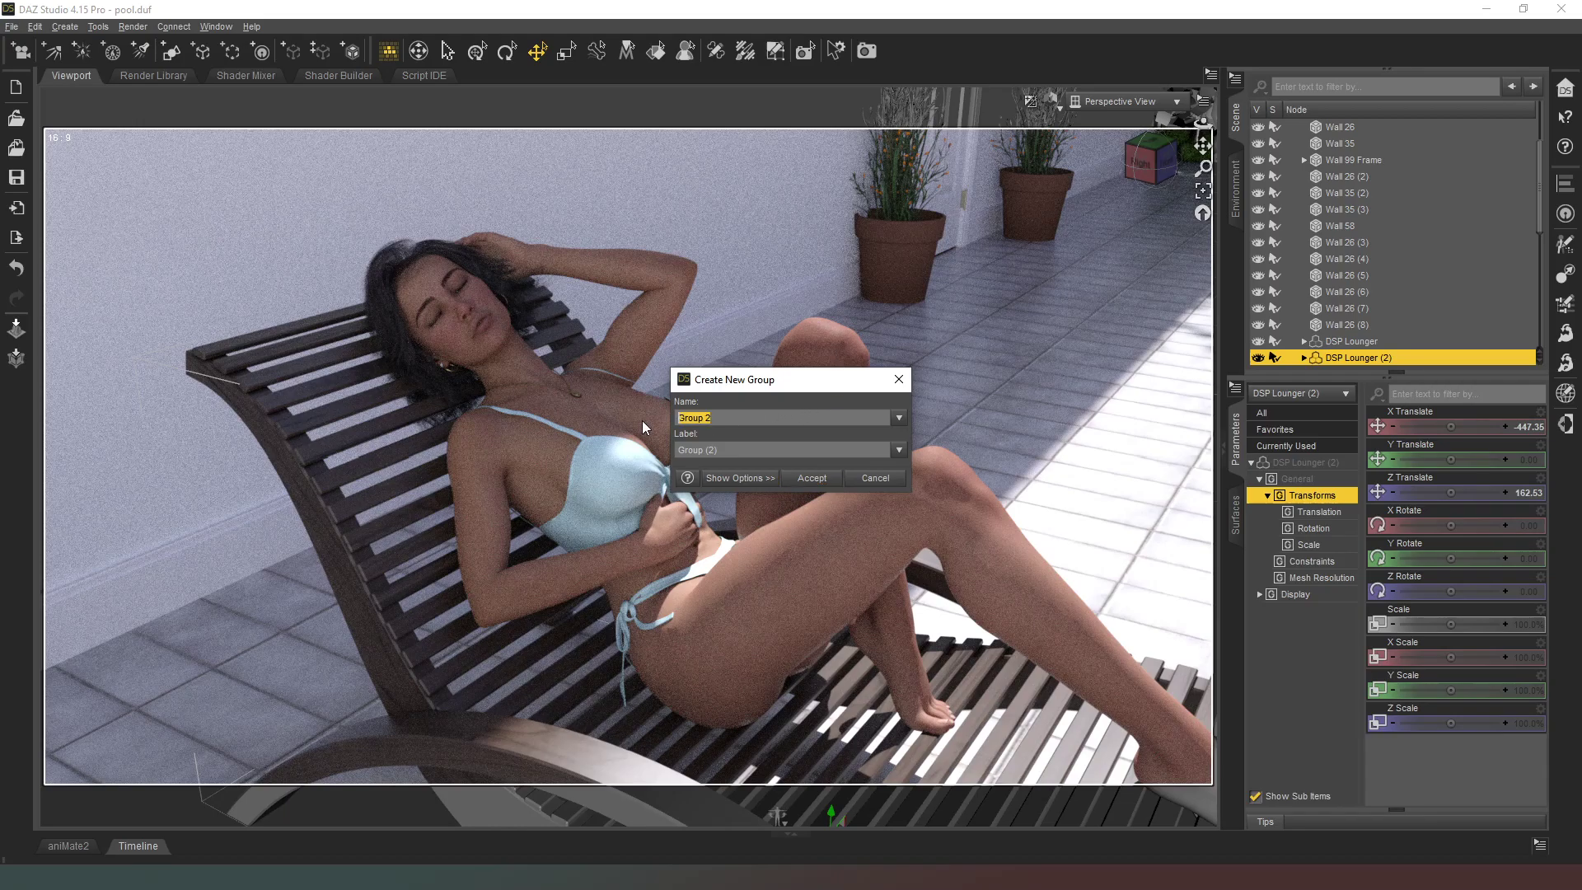
pyautogui.click(824, 478)
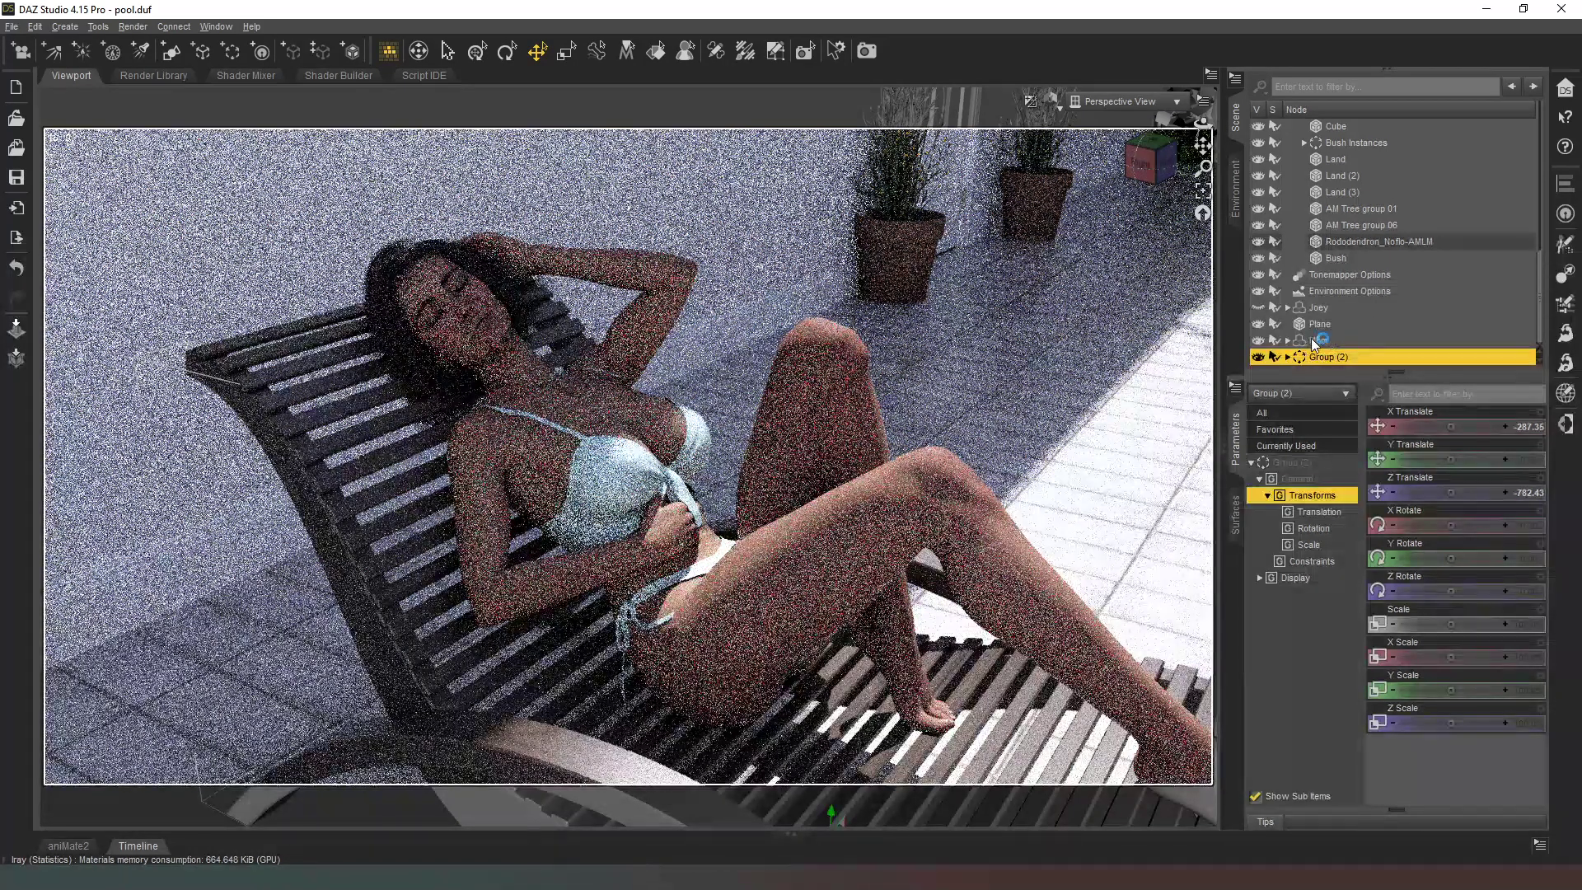
pyautogui.press('Up')
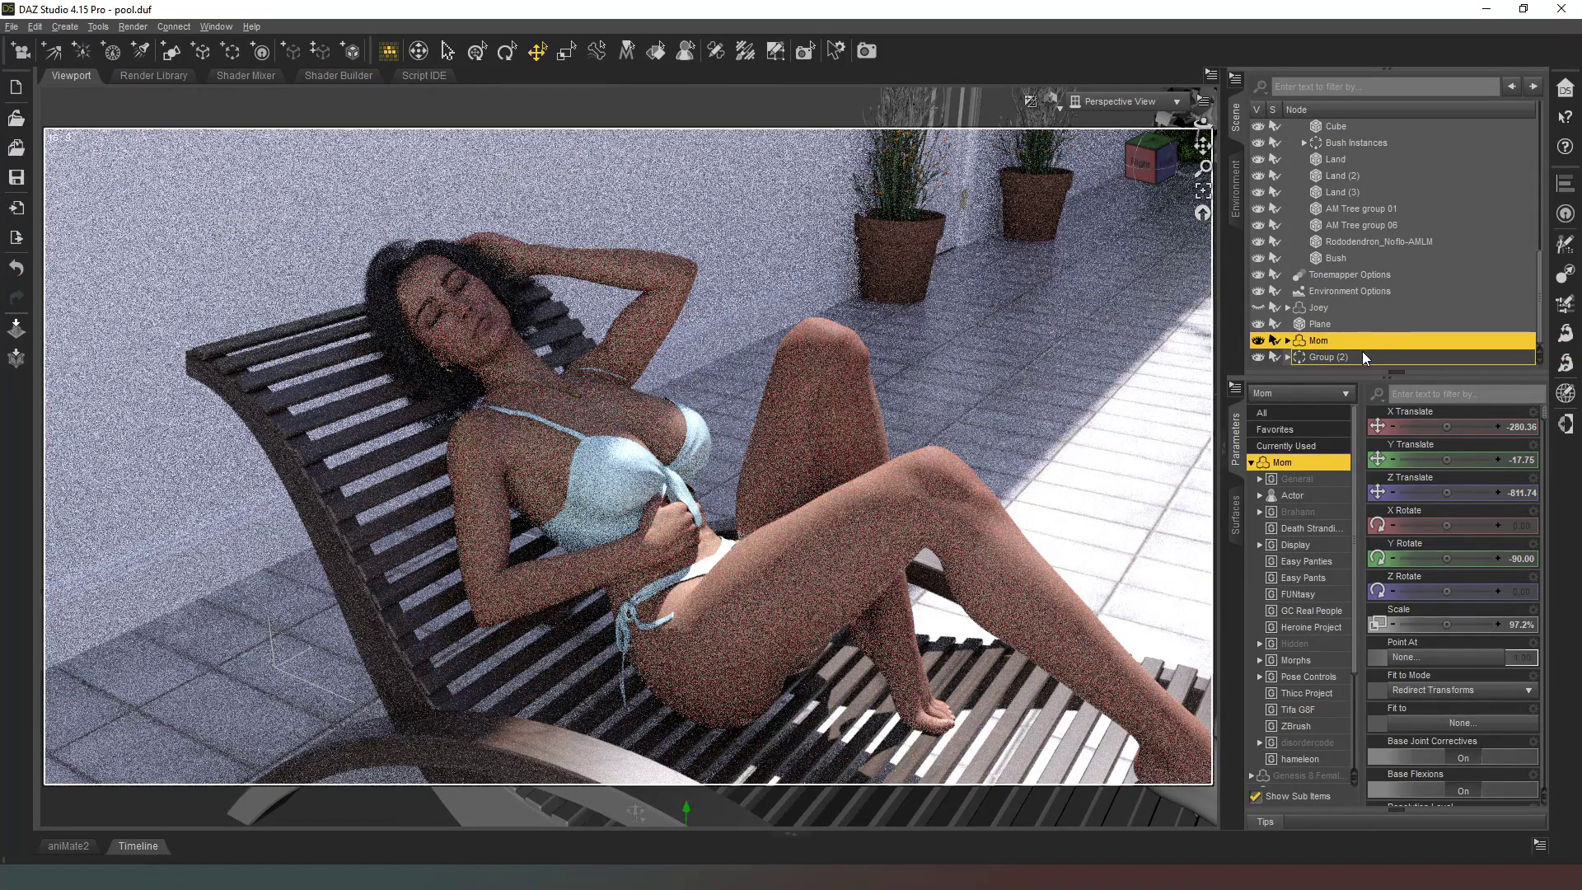
pyautogui.moveTo(1362, 351); pyautogui.dragTo(1362, 346)
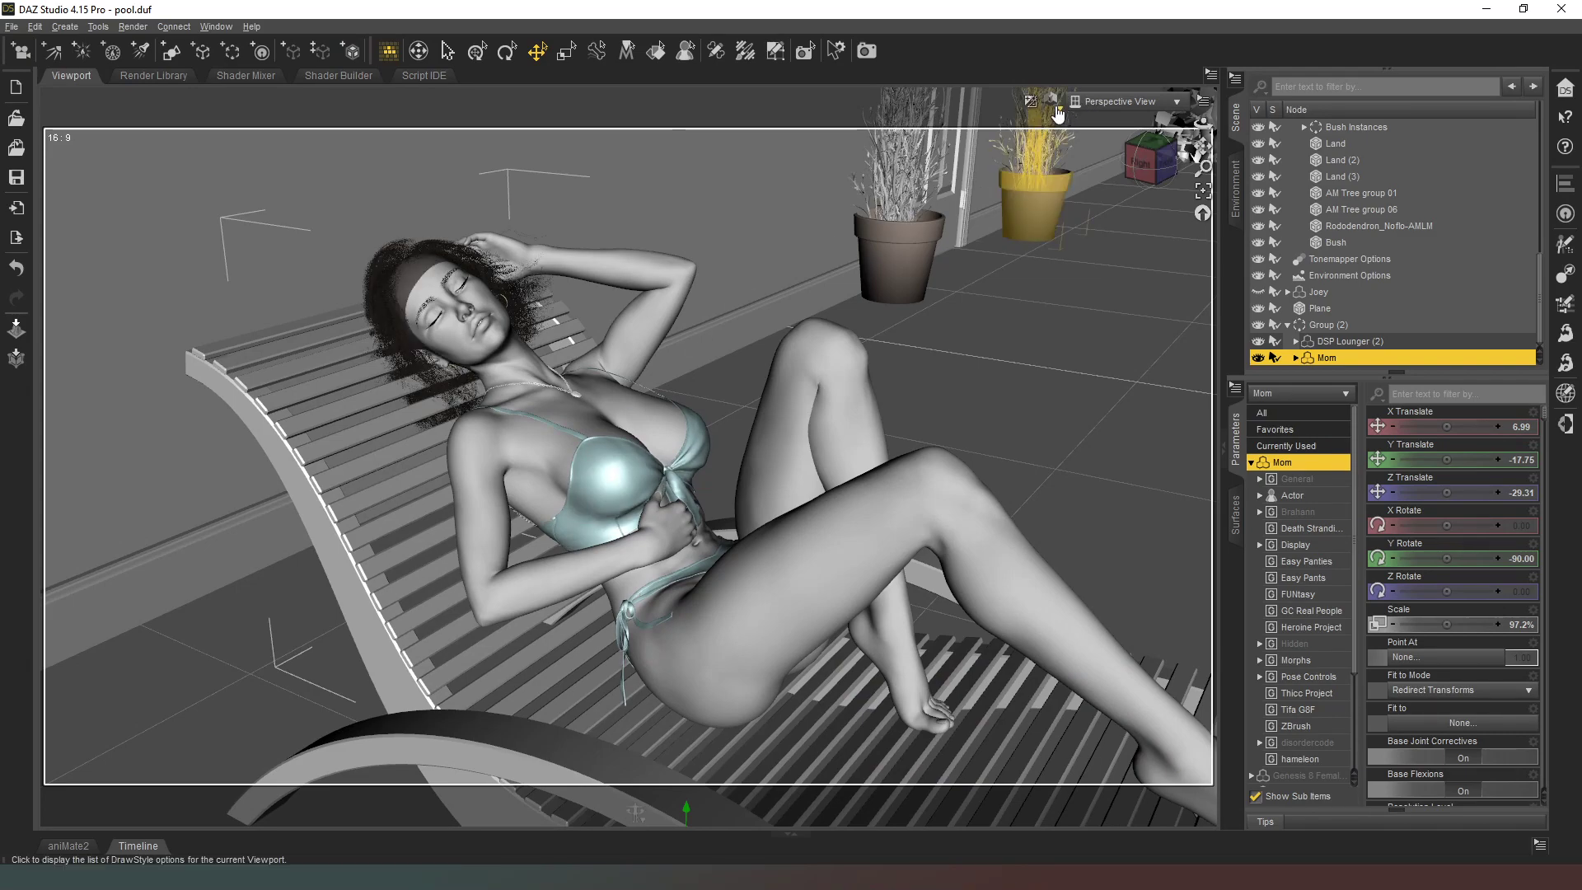
# Step: Set the viewport to Texture Shaded and shift the lounger and figure group along Z to -749.44
pyautogui.click(1057, 107)
pyautogui.click(1065, 261)
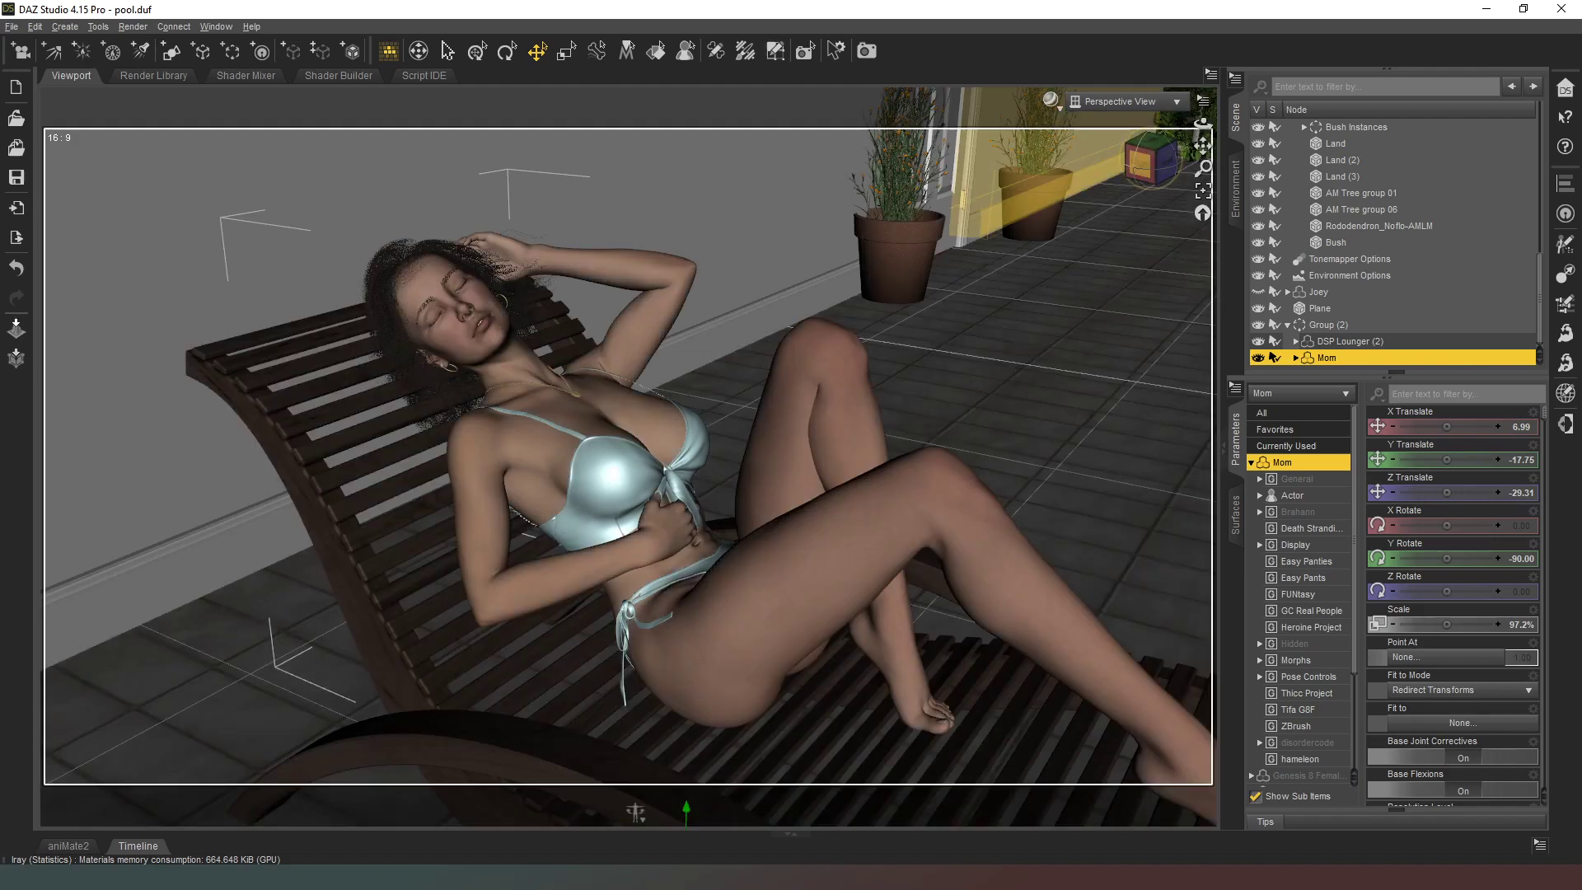
pyautogui.click(1148, 154)
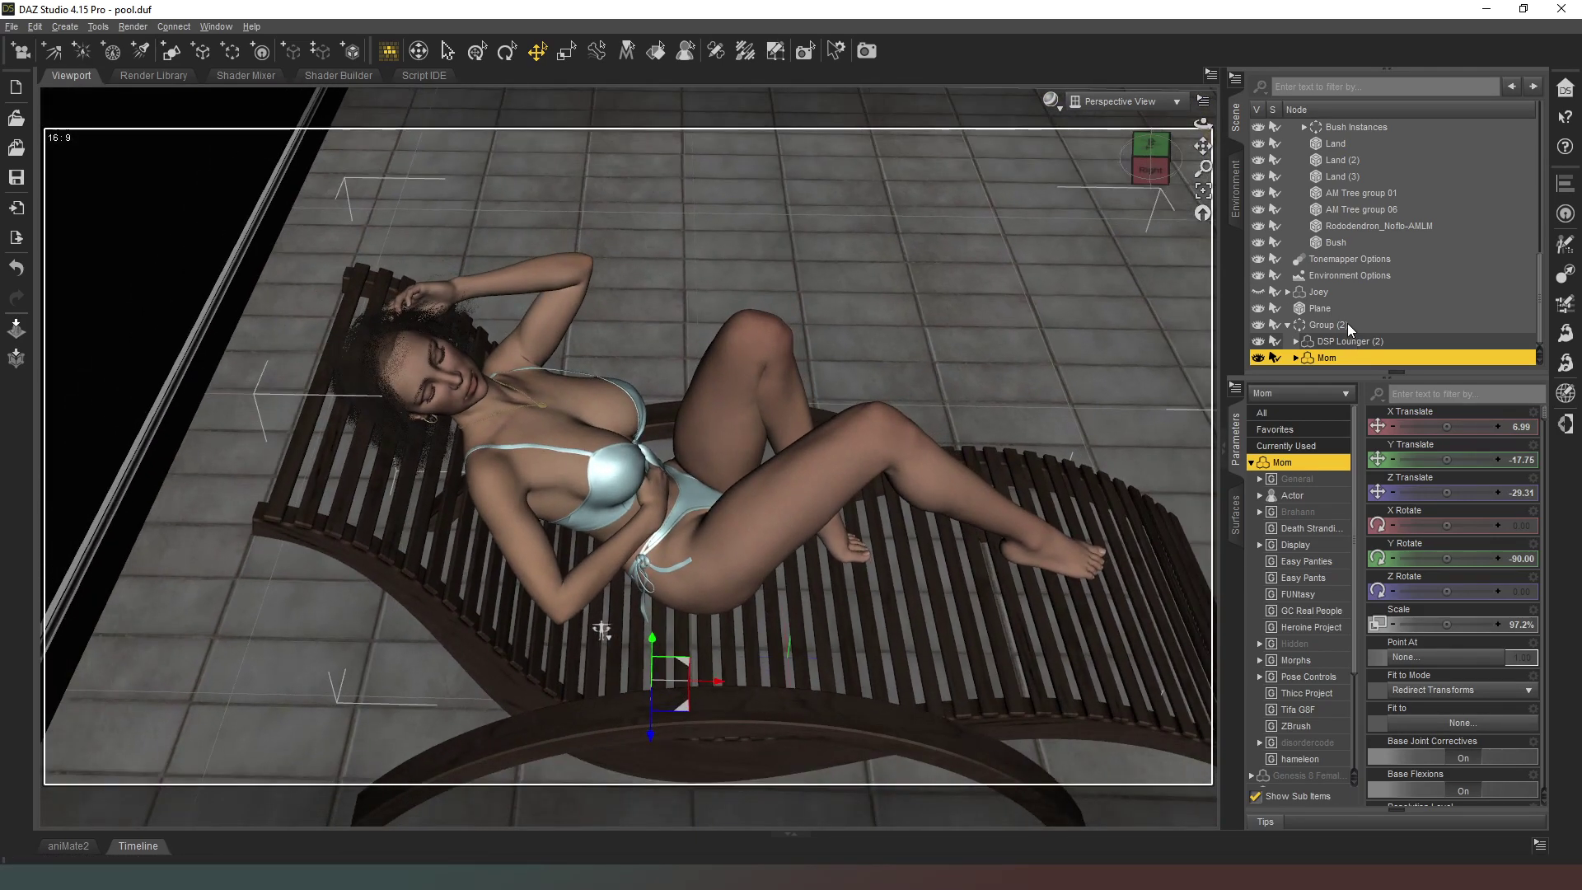
pyautogui.click(1323, 325)
pyautogui.hotkey('ctrl', 'f')
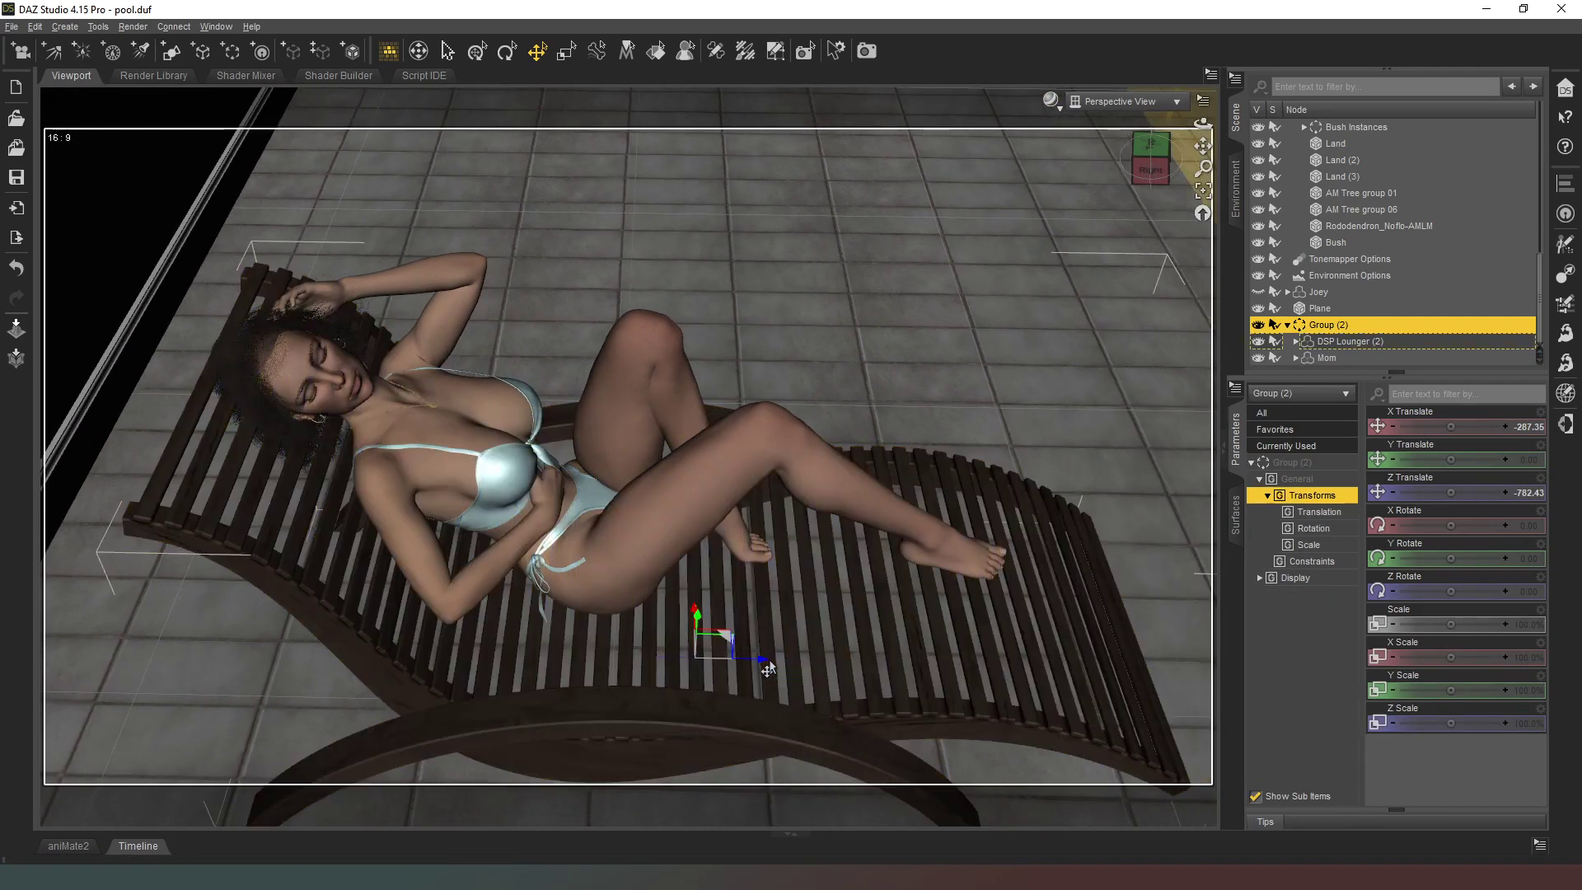
pyautogui.moveTo(763, 665); pyautogui.dragTo(914, 663)
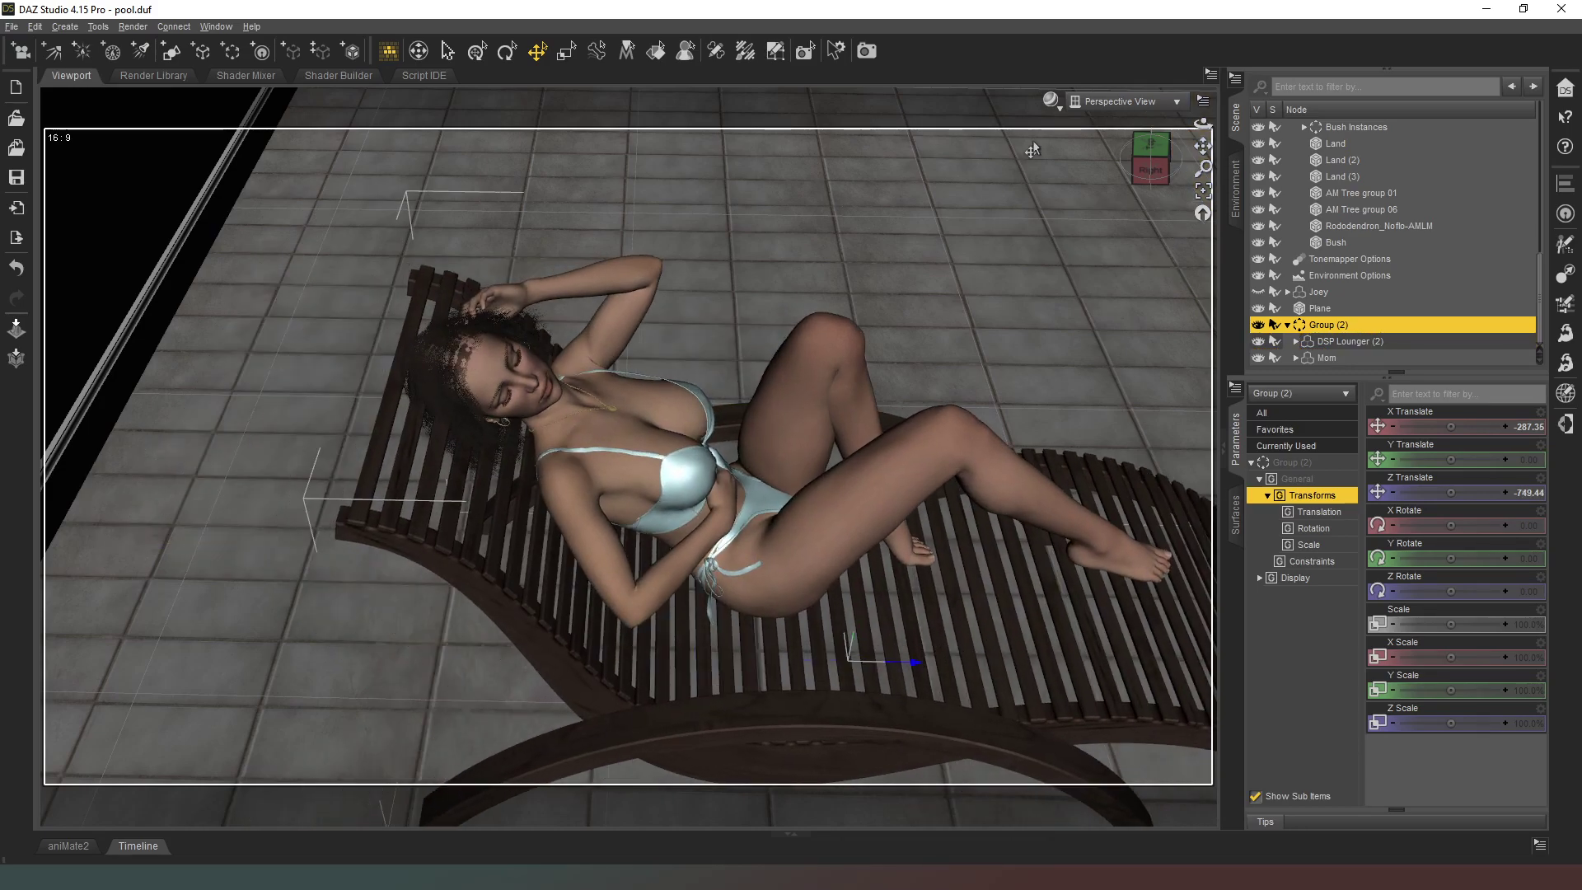
# Step: Preview the moved group in NVIDIA Iray from a lower angle showing the whole figure
pyautogui.click(1099, 102)
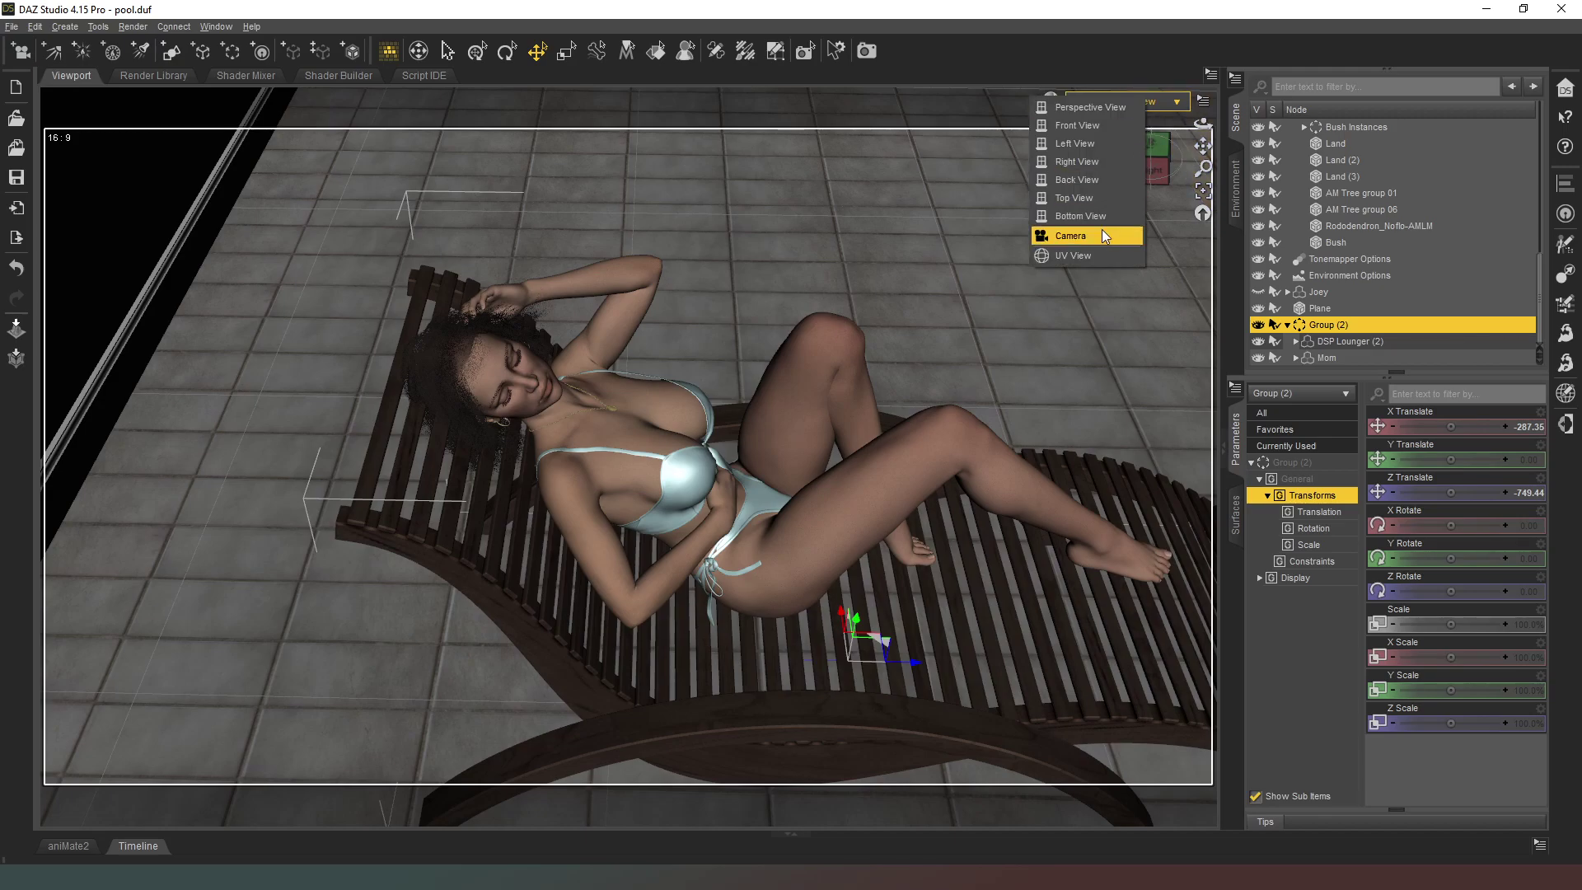
pyautogui.click(1159, 51)
pyautogui.moveTo(1157, 155); pyautogui.dragTo(1121, 163)
pyautogui.click(1050, 100)
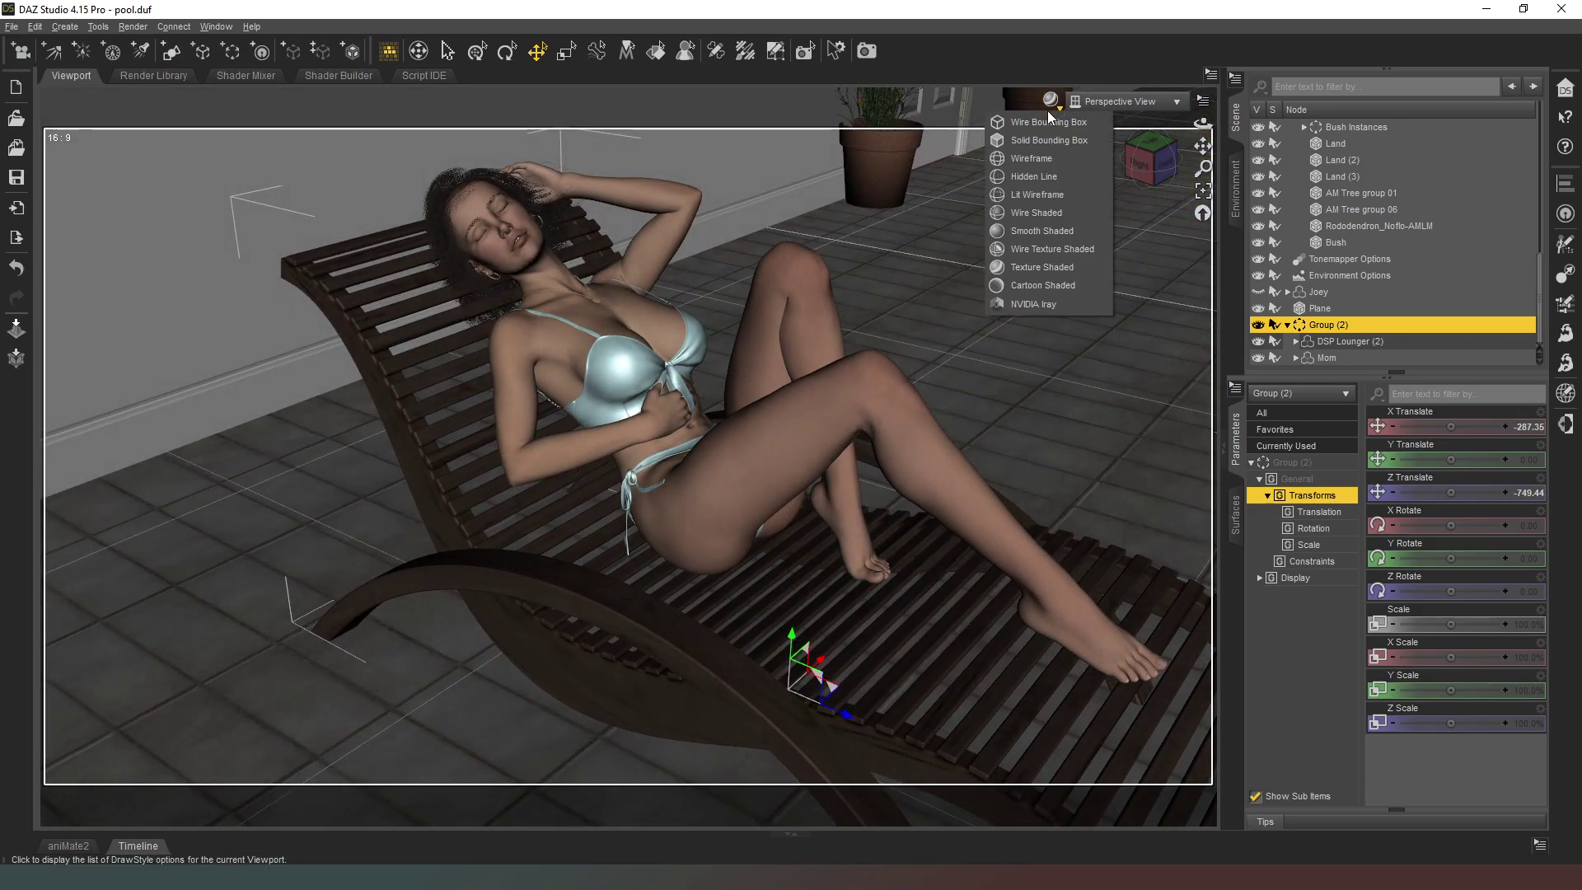
pyautogui.click(1029, 304)
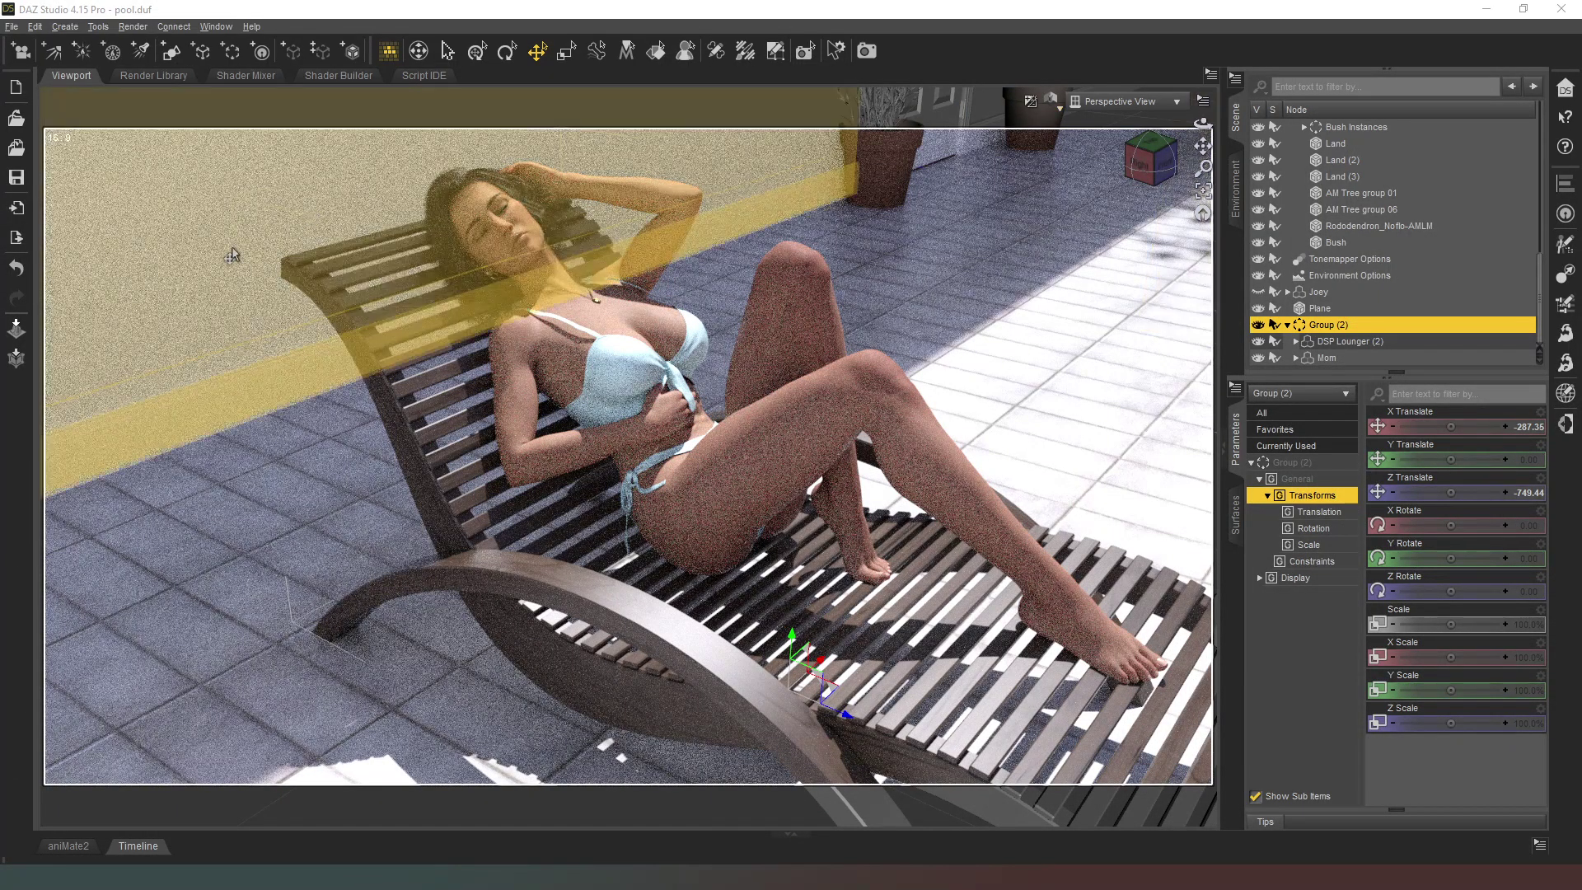
# Step: Collapse the Apartment Patio with Pool hierarchy in the scene and select the Mom figure inside the group
pyautogui.scroll(10, 1411, 261)
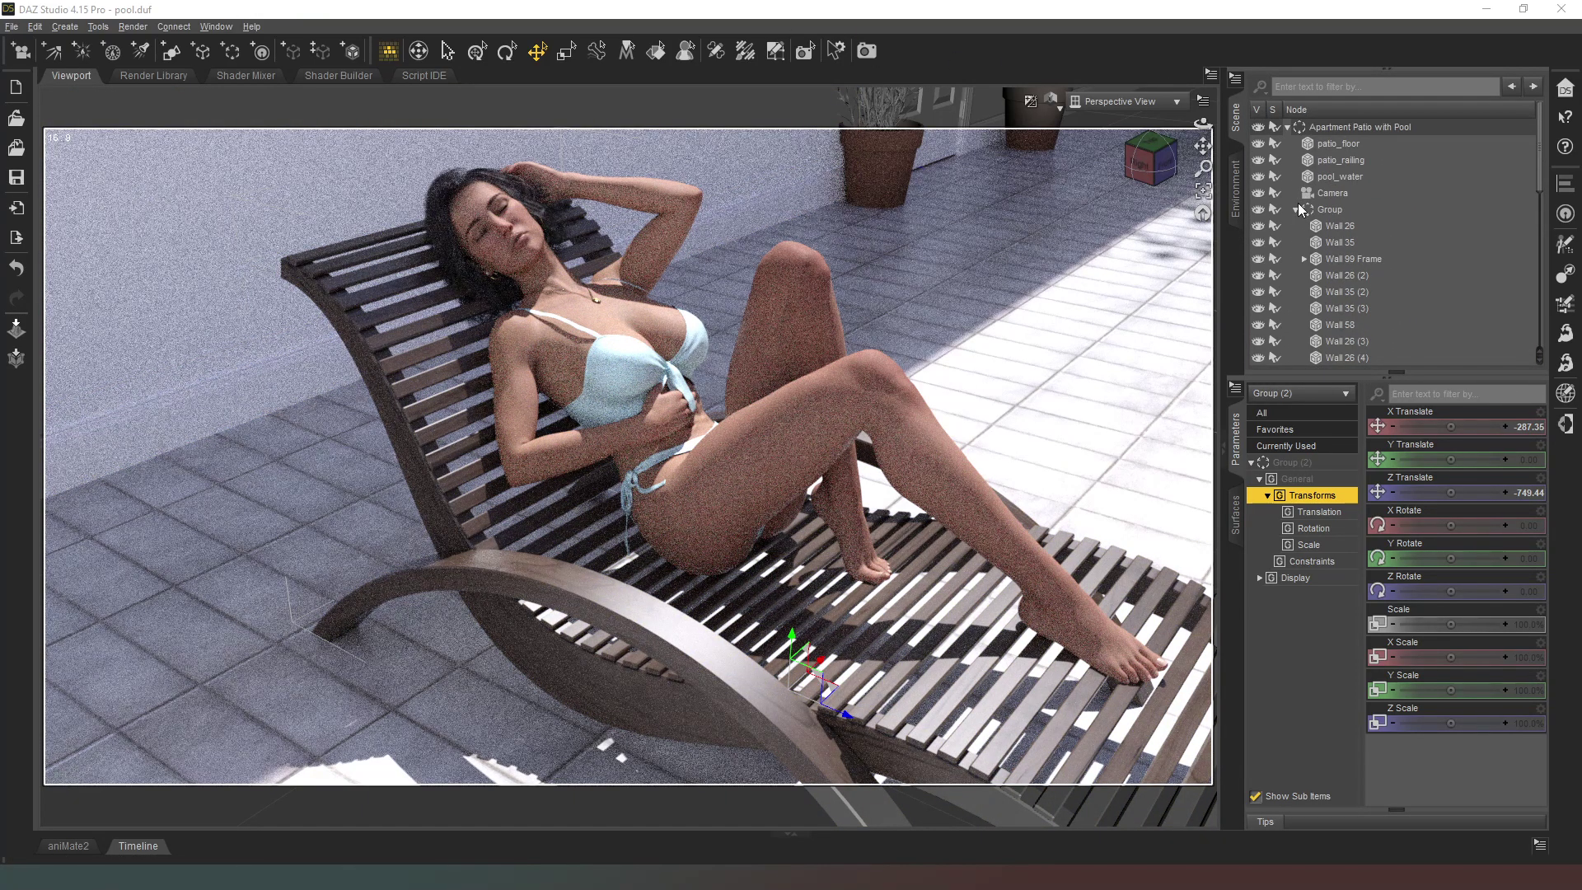
pyautogui.click(1297, 208)
pyautogui.click(1287, 128)
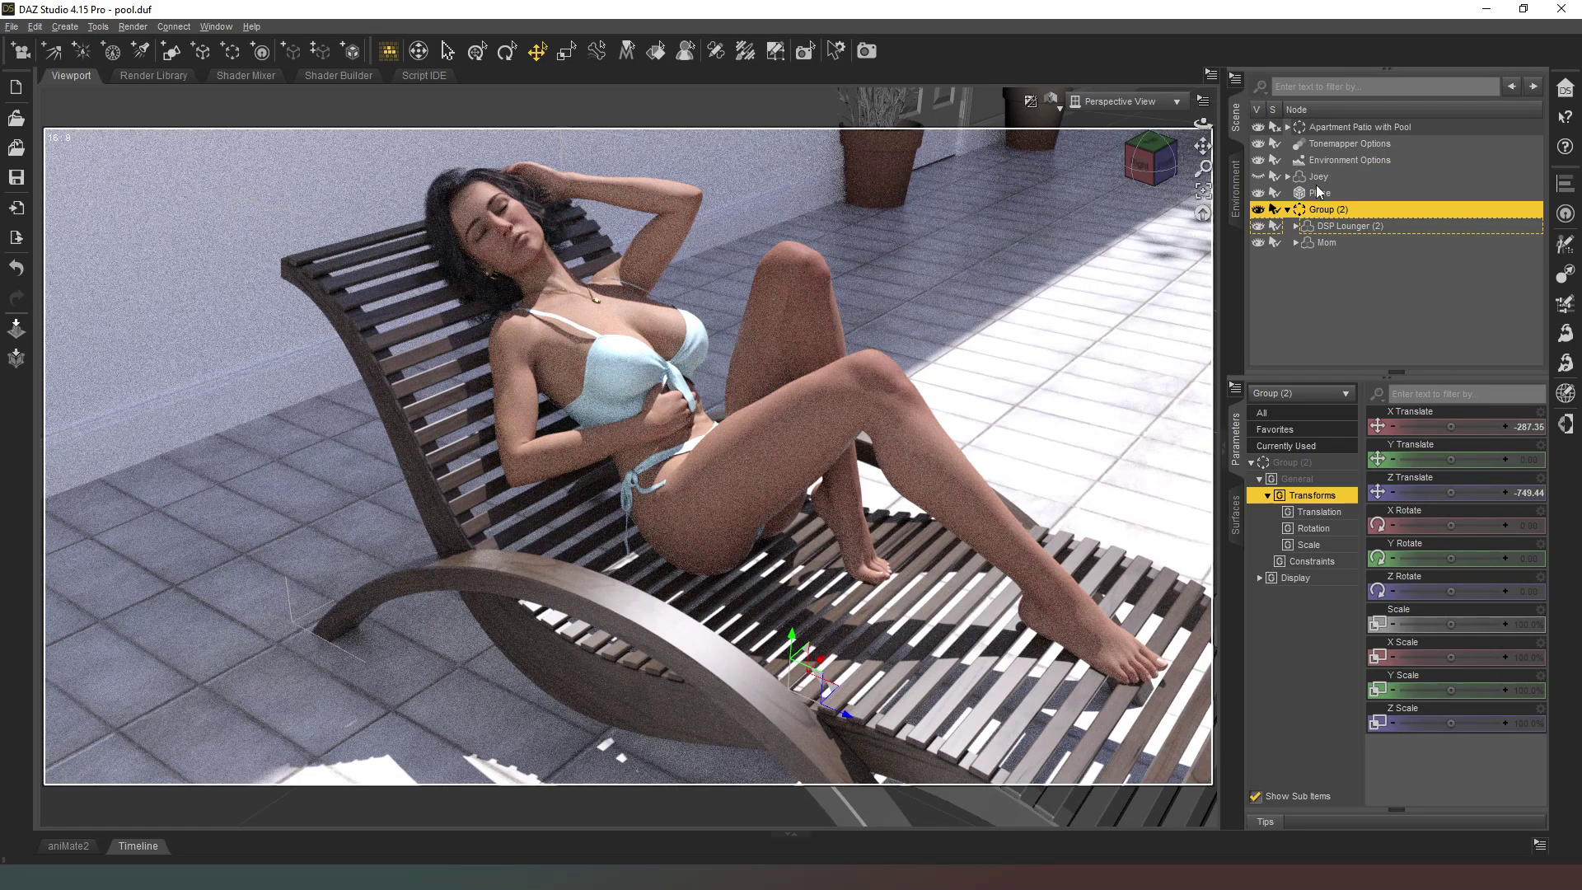
pyautogui.click(1289, 210)
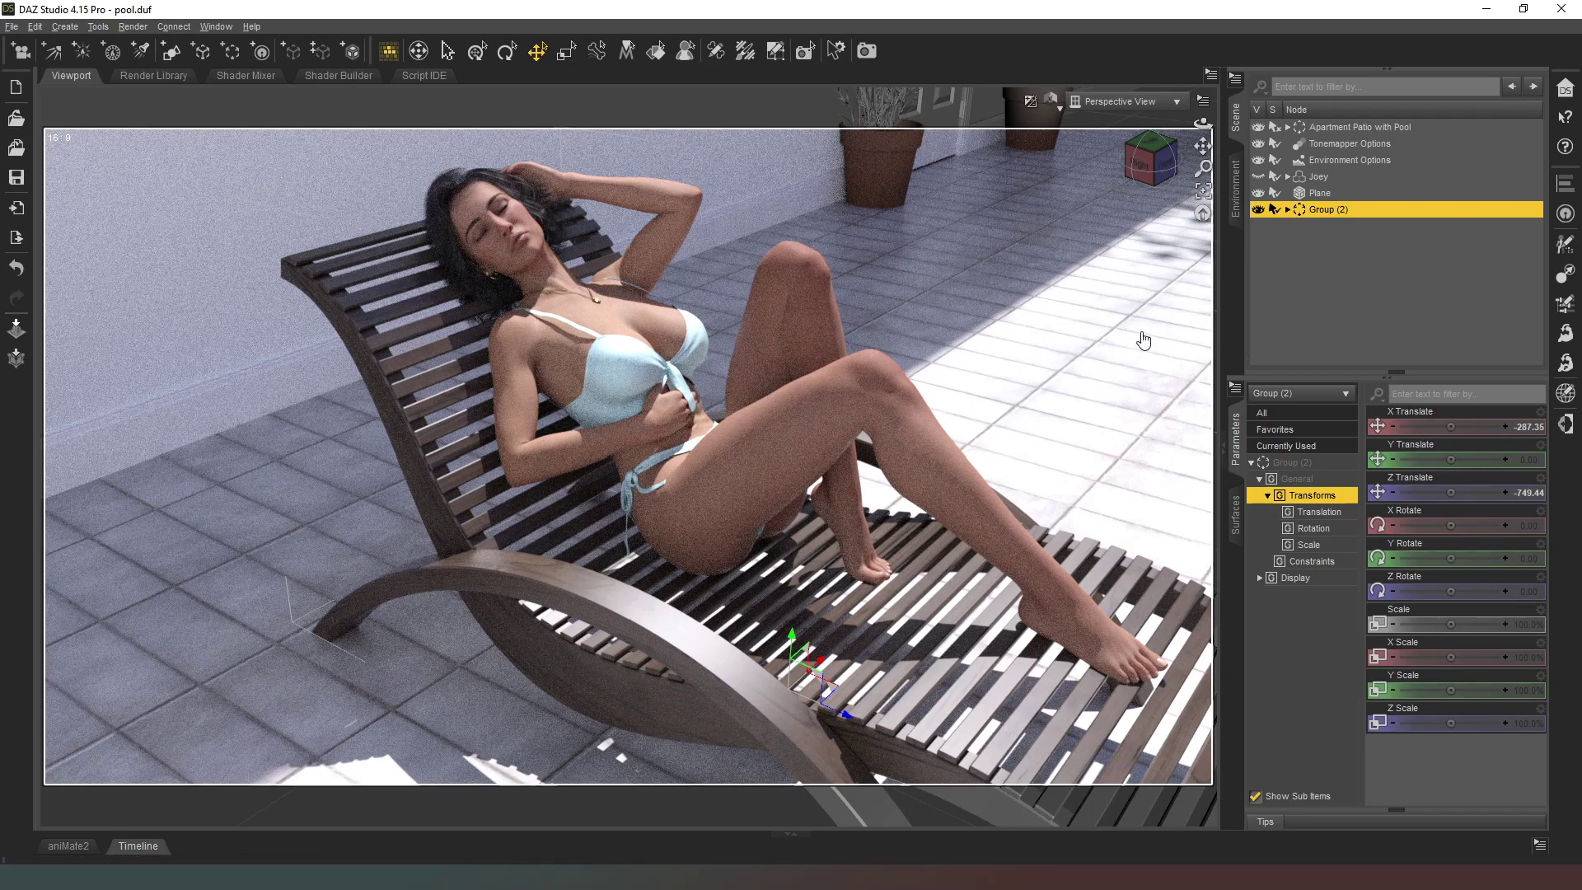
pyautogui.click(1286, 210)
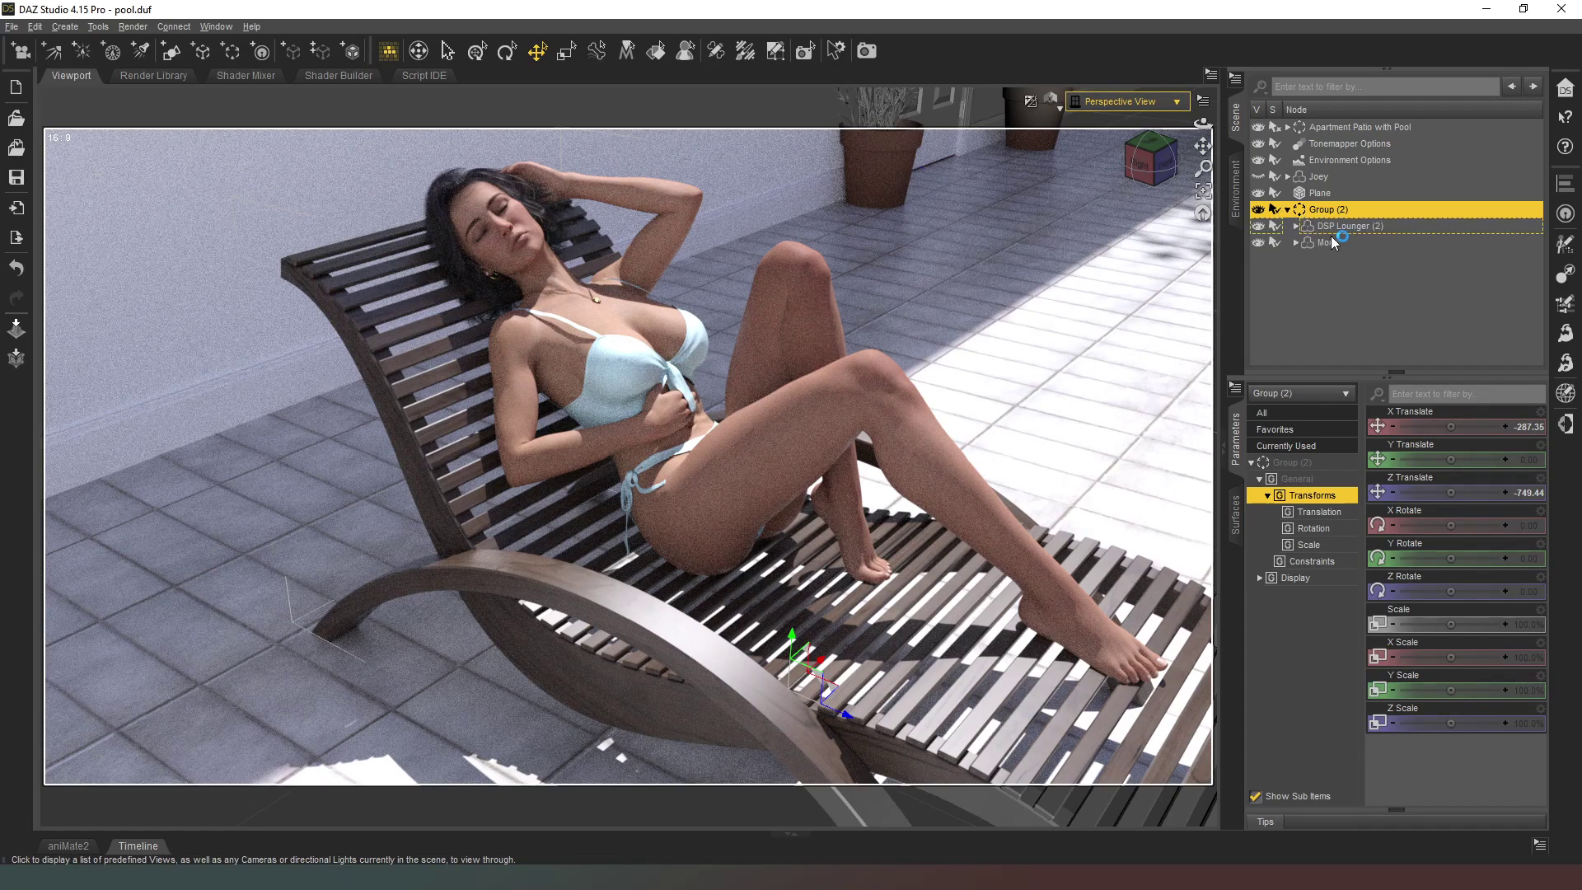
pyautogui.click(1329, 241)
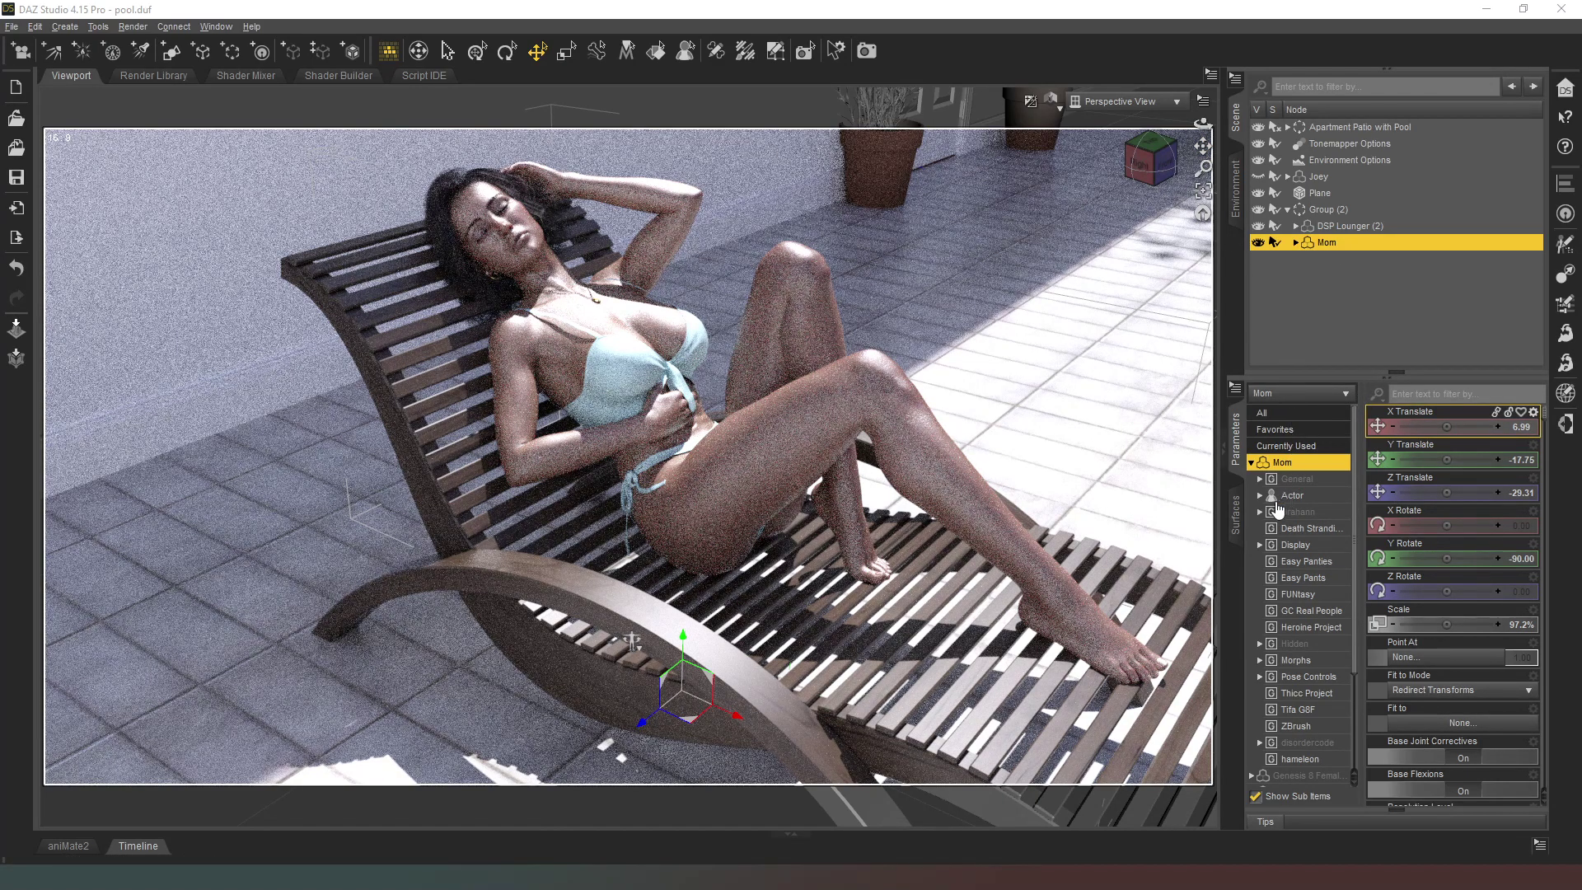
# Step: Open the surface settings of Mom's Wet Skin Shell 01 and hide the shell in the scene
pyautogui.click(1296, 242)
pyautogui.scroll(-10, 1306, 255)
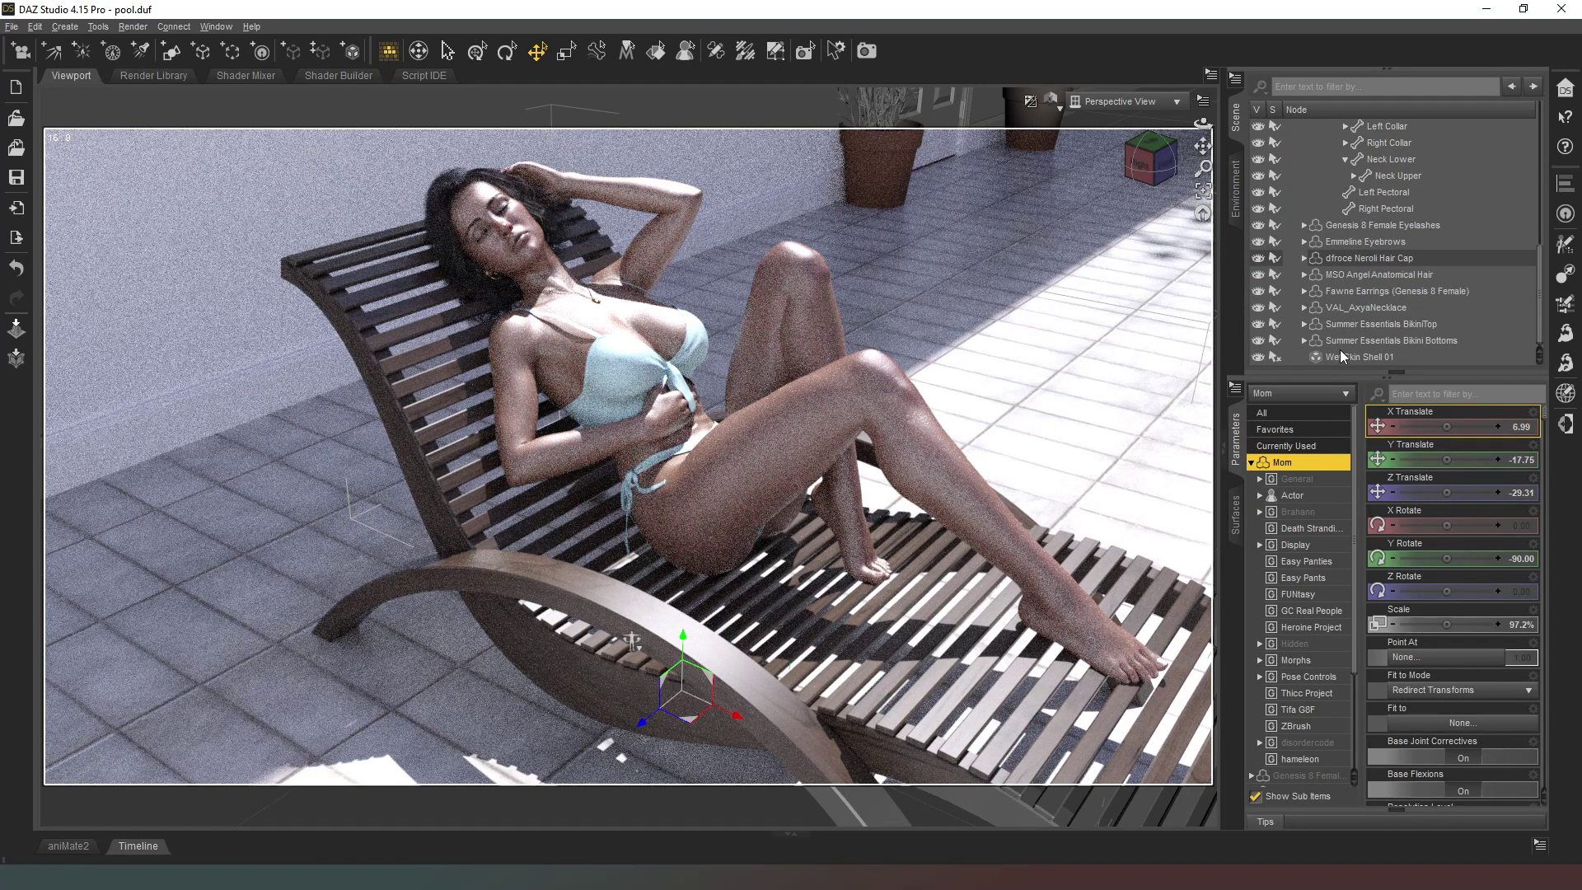
pyautogui.click(1339, 356)
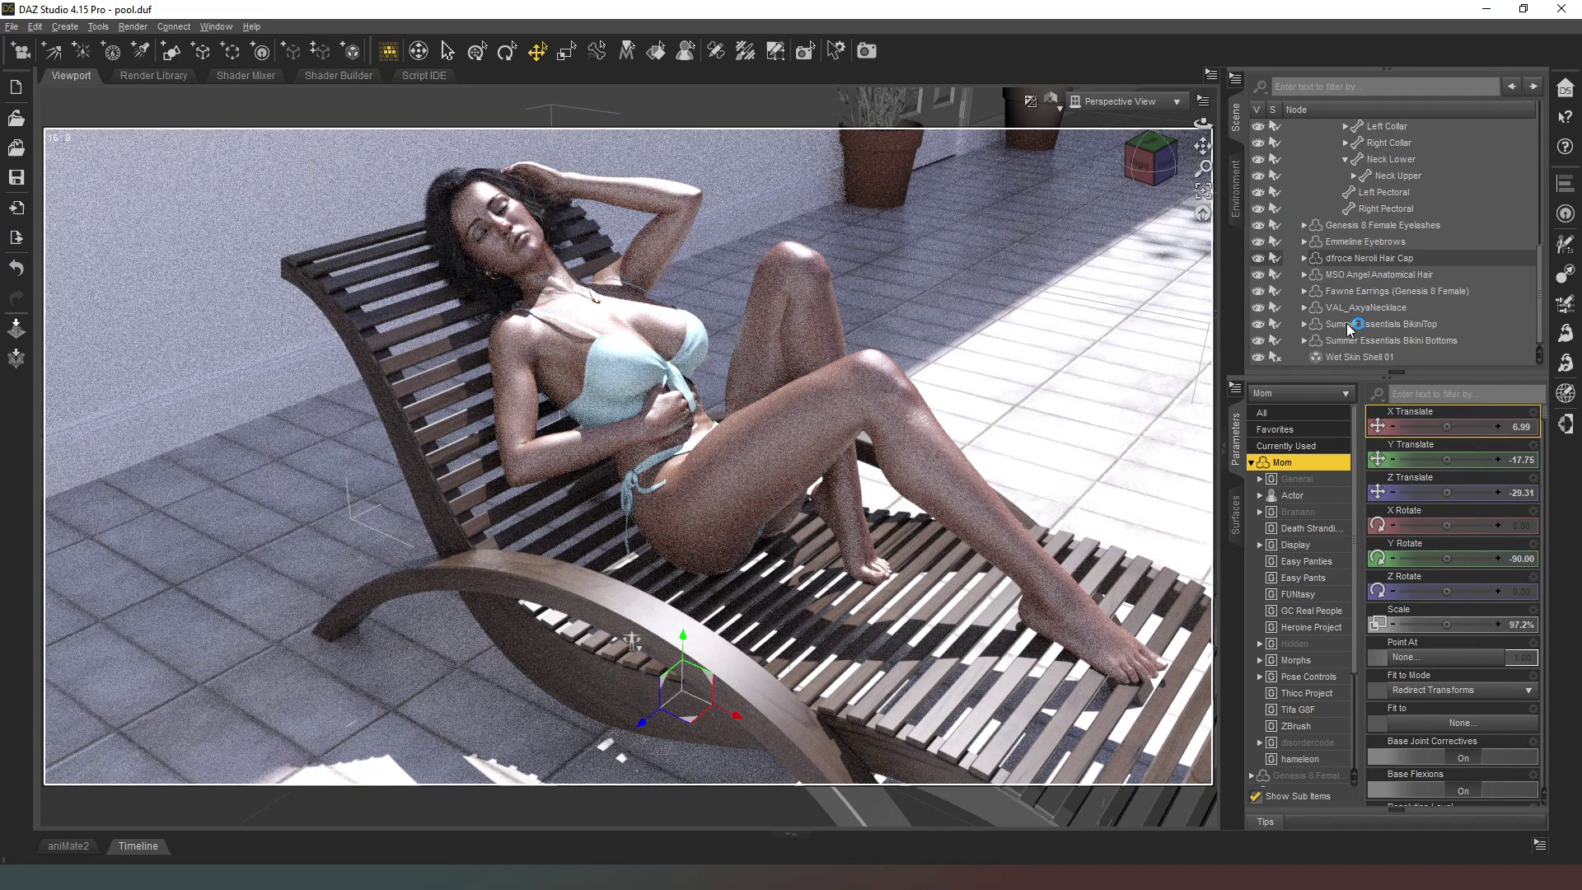
pyautogui.click(1235, 518)
pyautogui.click(1252, 476)
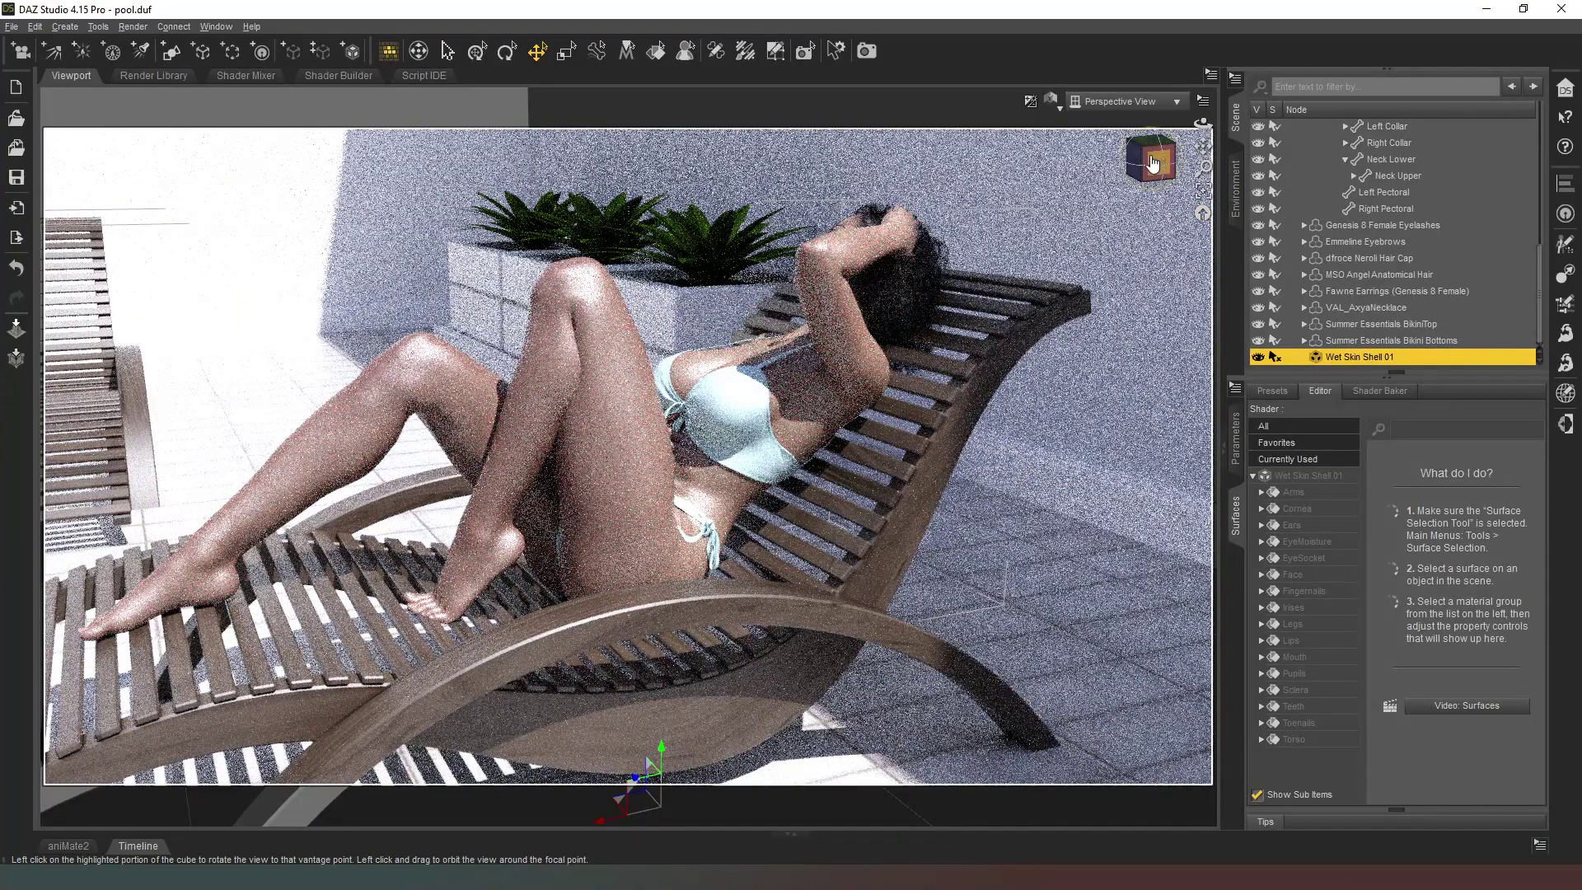
pyautogui.moveTo(1152, 156); pyautogui.dragTo(1215, 156)
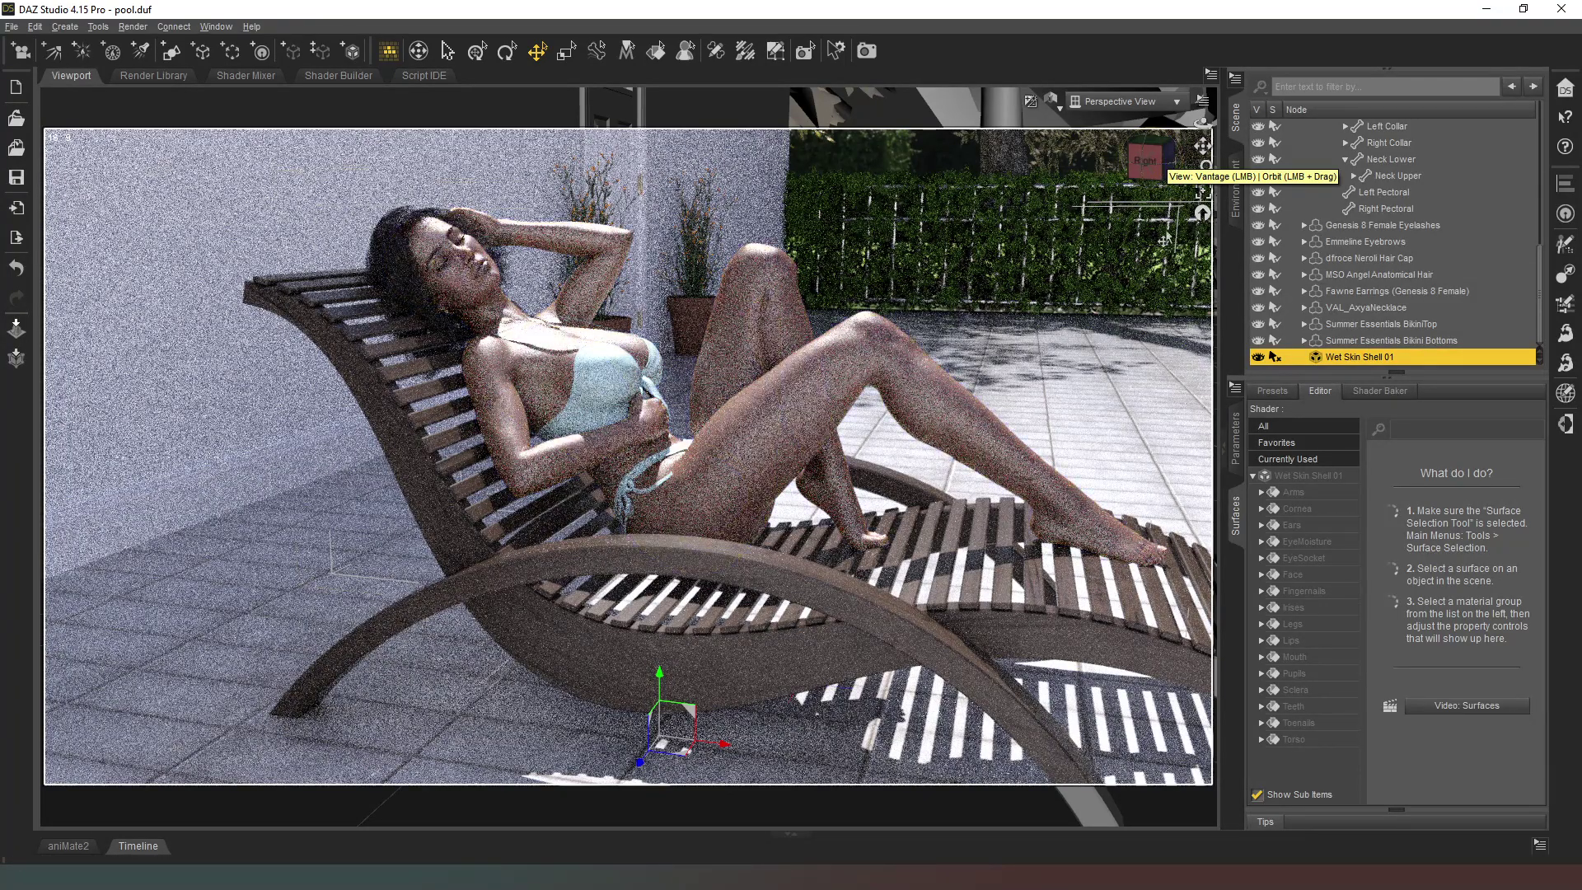
pyautogui.click(1257, 357)
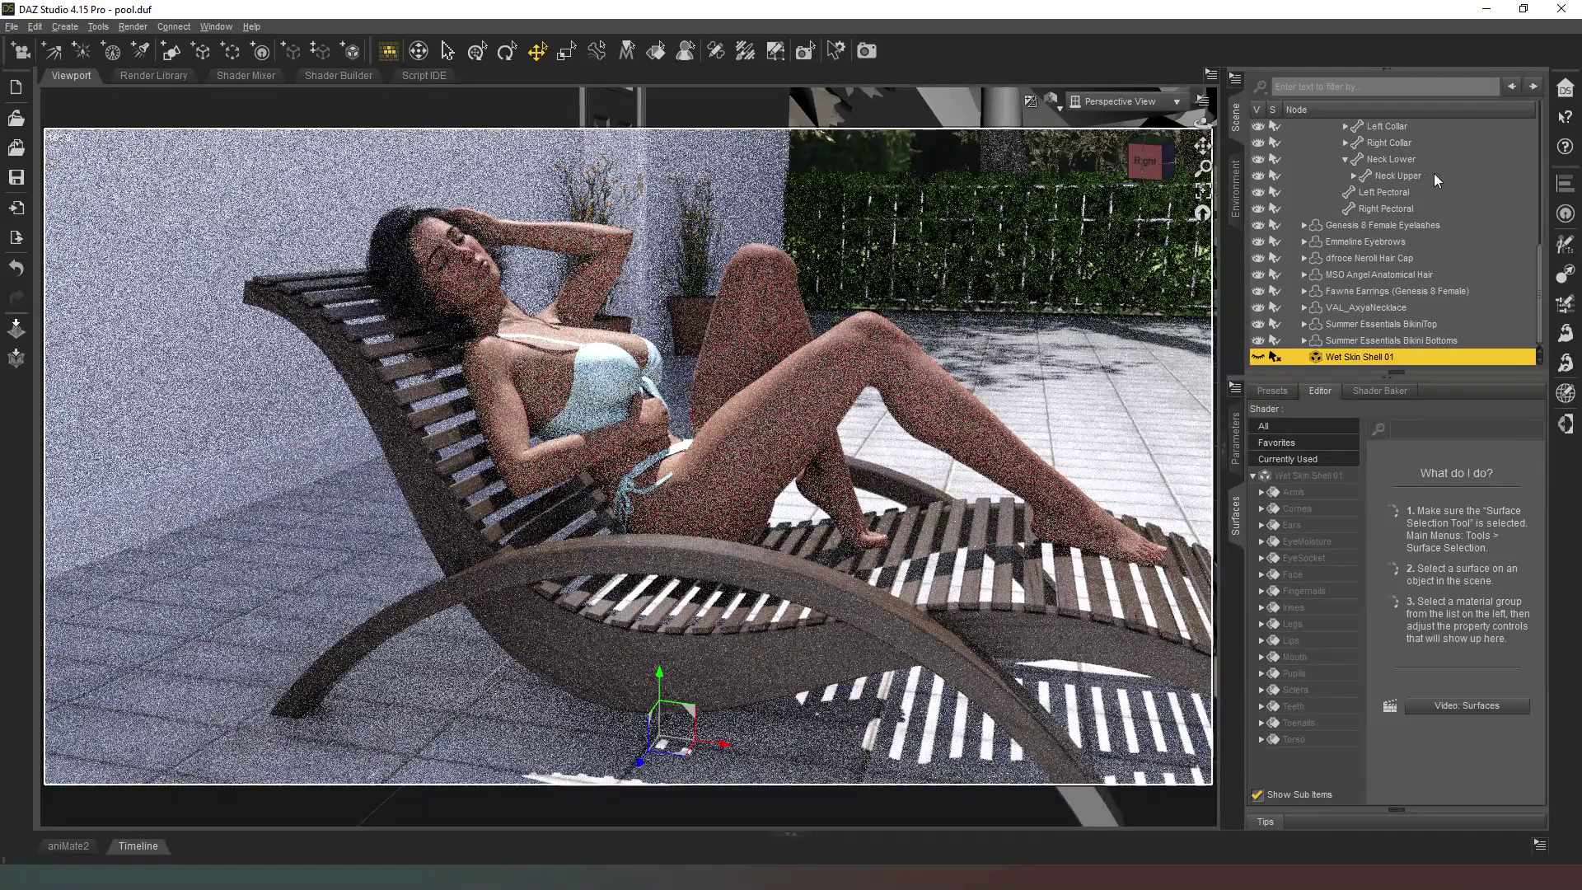
# Step: Select the whole Mom figure in the group and collapse its hierarchy
pyautogui.scroll(10, 1338, 216)
pyautogui.click(1308, 211)
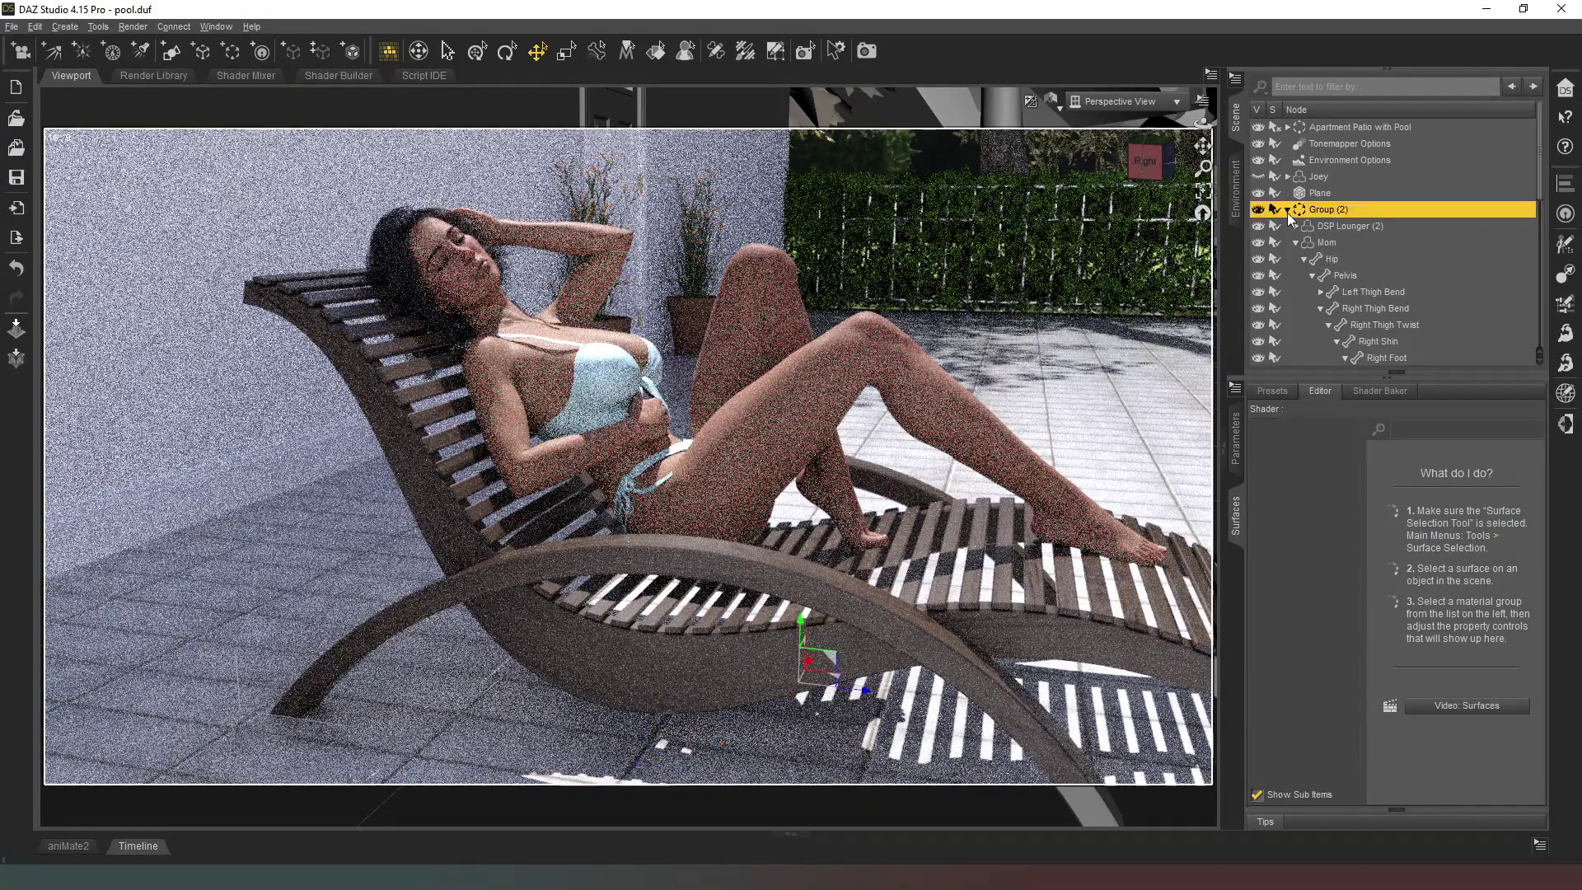
pyautogui.click(1318, 243)
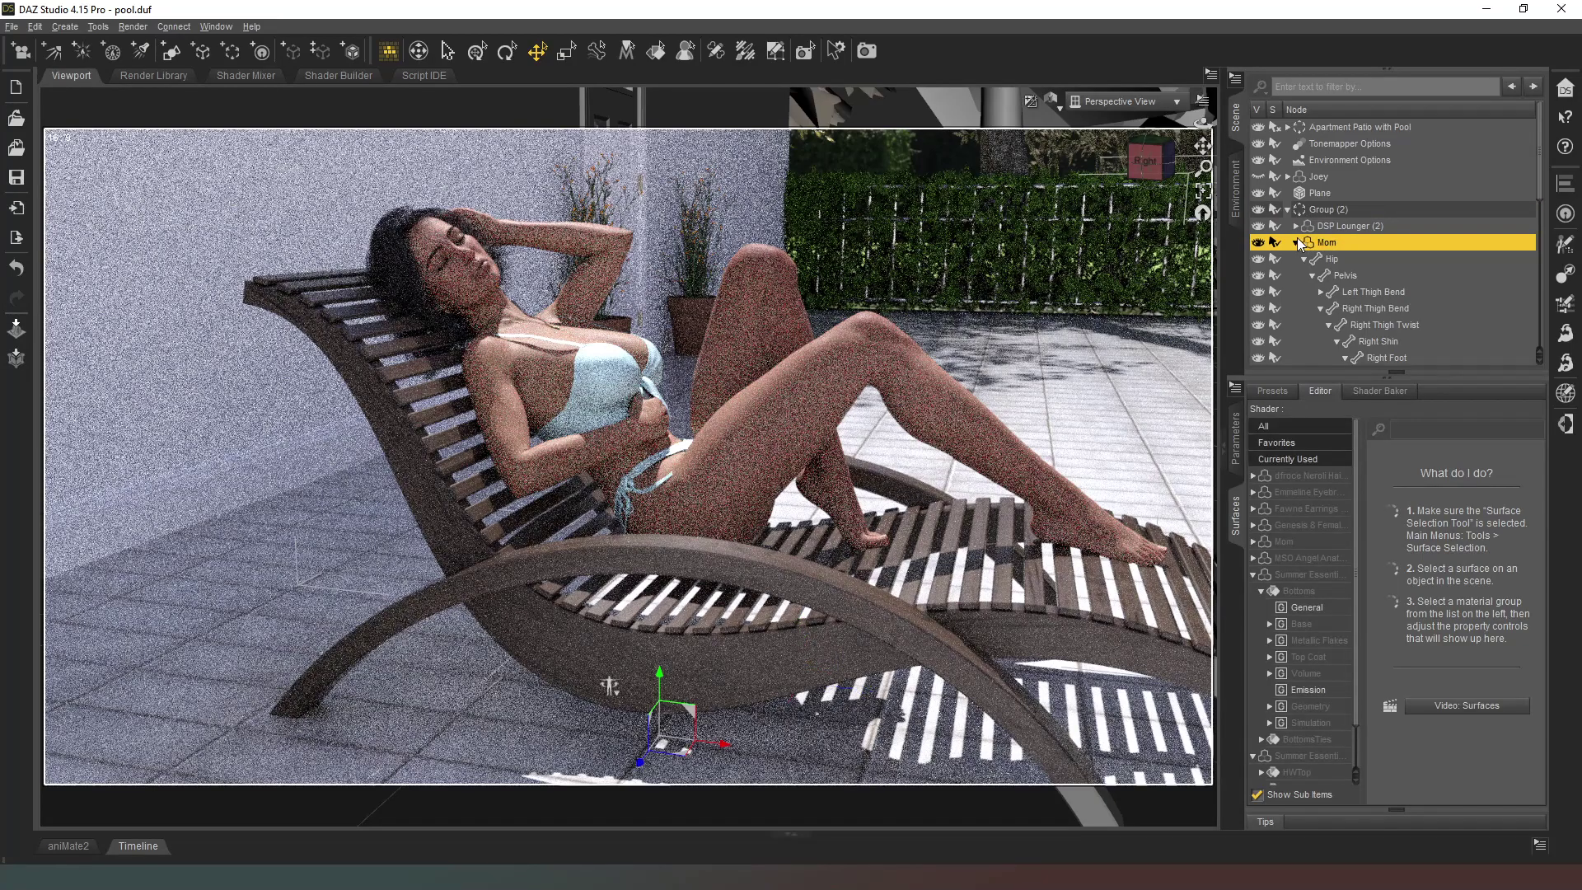
pyautogui.click(1295, 243)
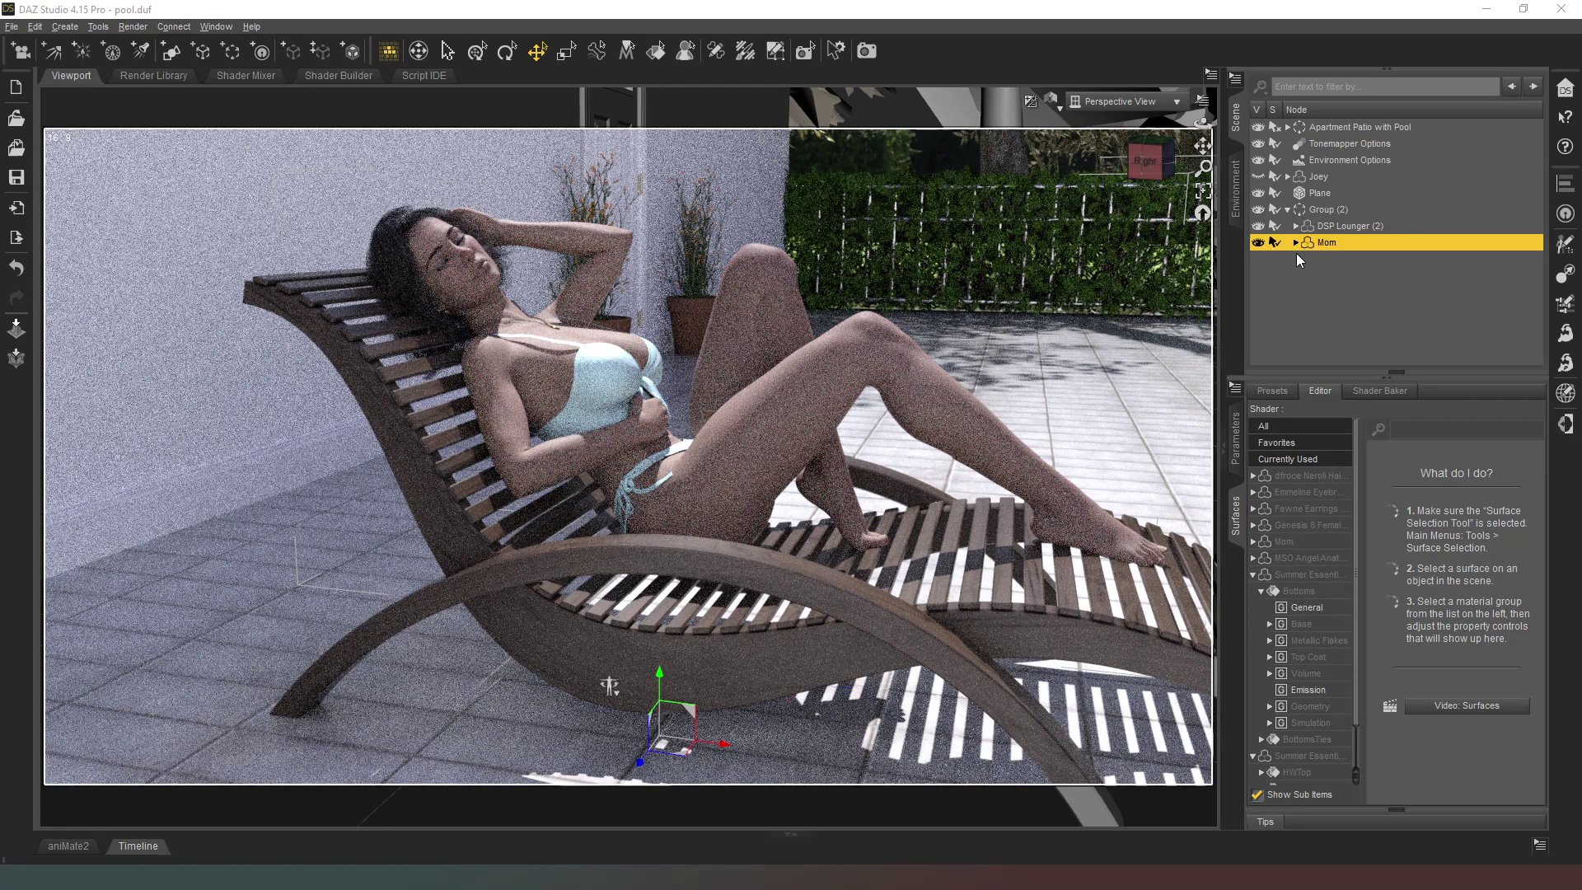
# Step: Create a camera using the active viewport transforms from a wide side view of the lounger and look through it
pyautogui.click(1145, 161)
pyautogui.moveTo(1163, 164); pyautogui.dragTo(1148, 183)
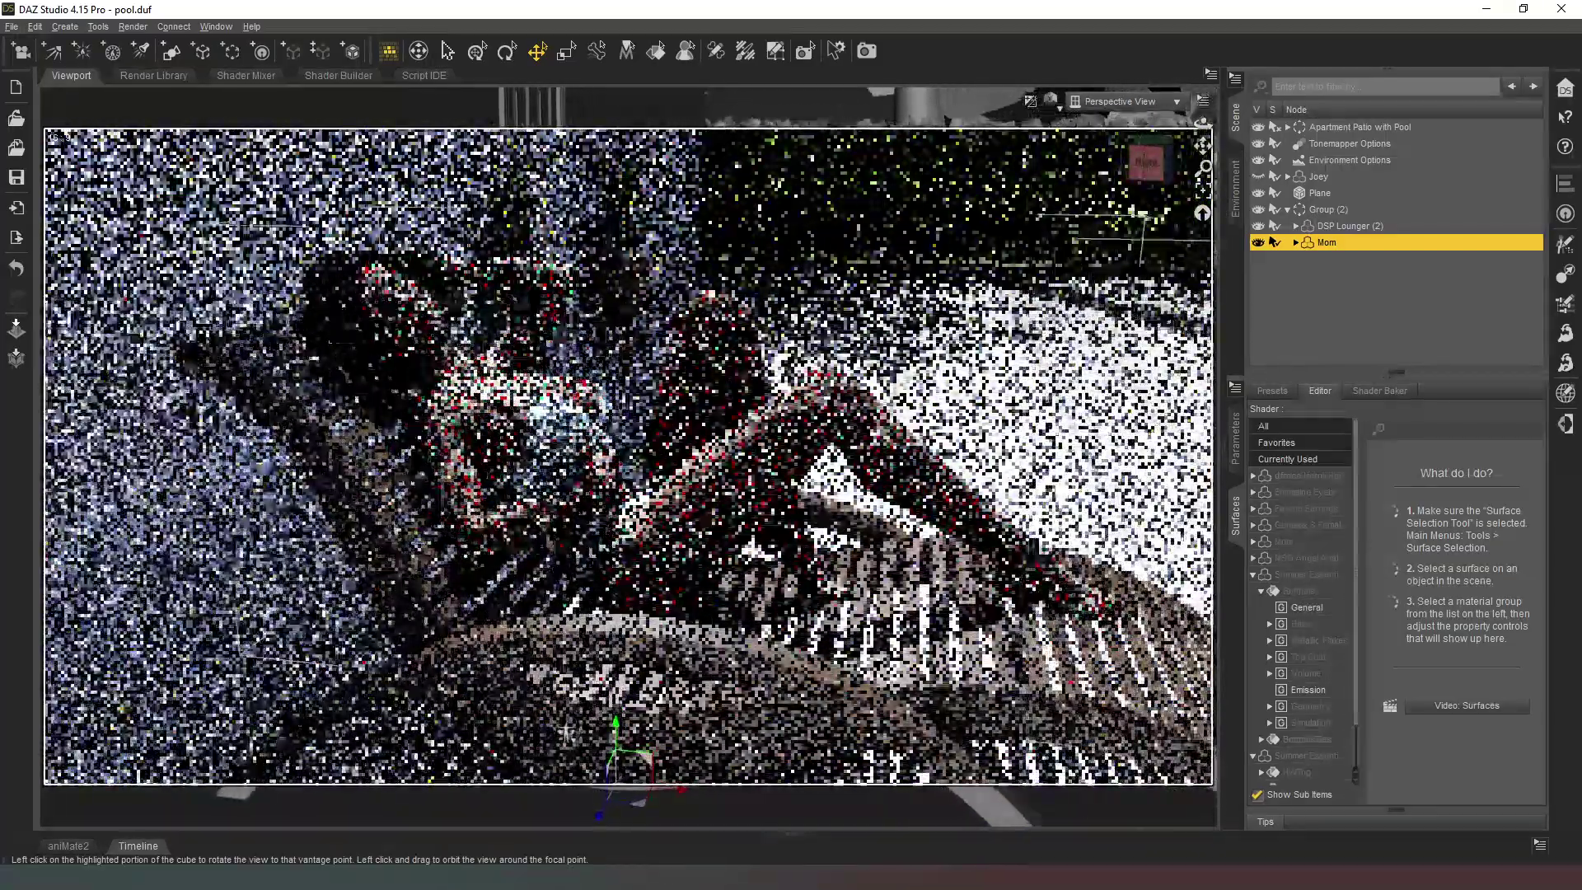
pyautogui.moveTo(1145, 163); pyautogui.dragTo(1202, 146)
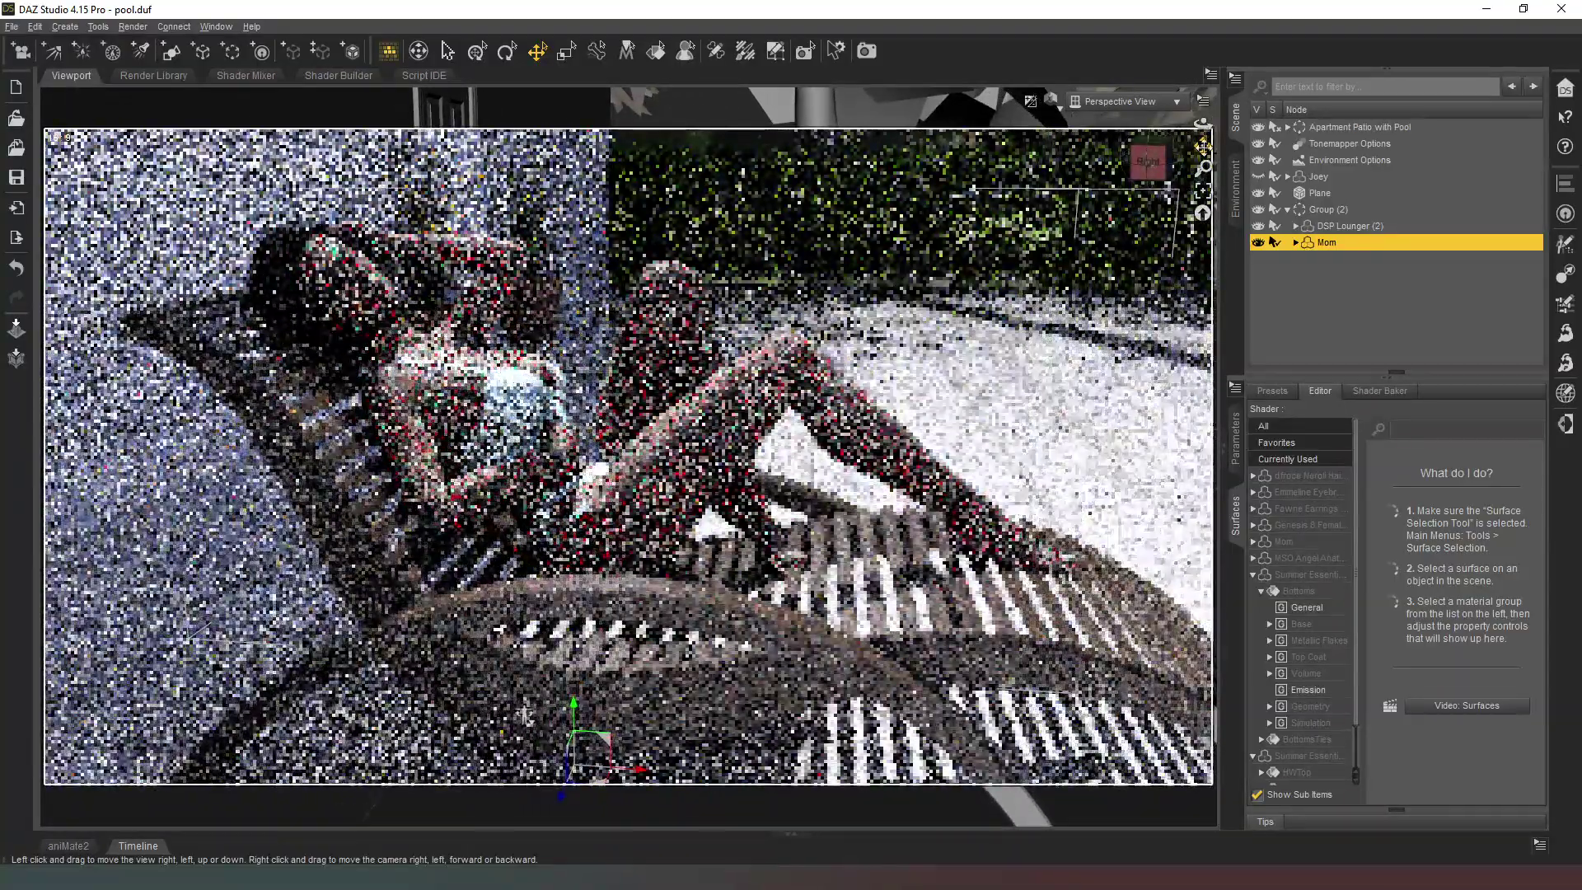
pyautogui.moveTo(1202, 146); pyautogui.dragTo(1193, 151, button='right')
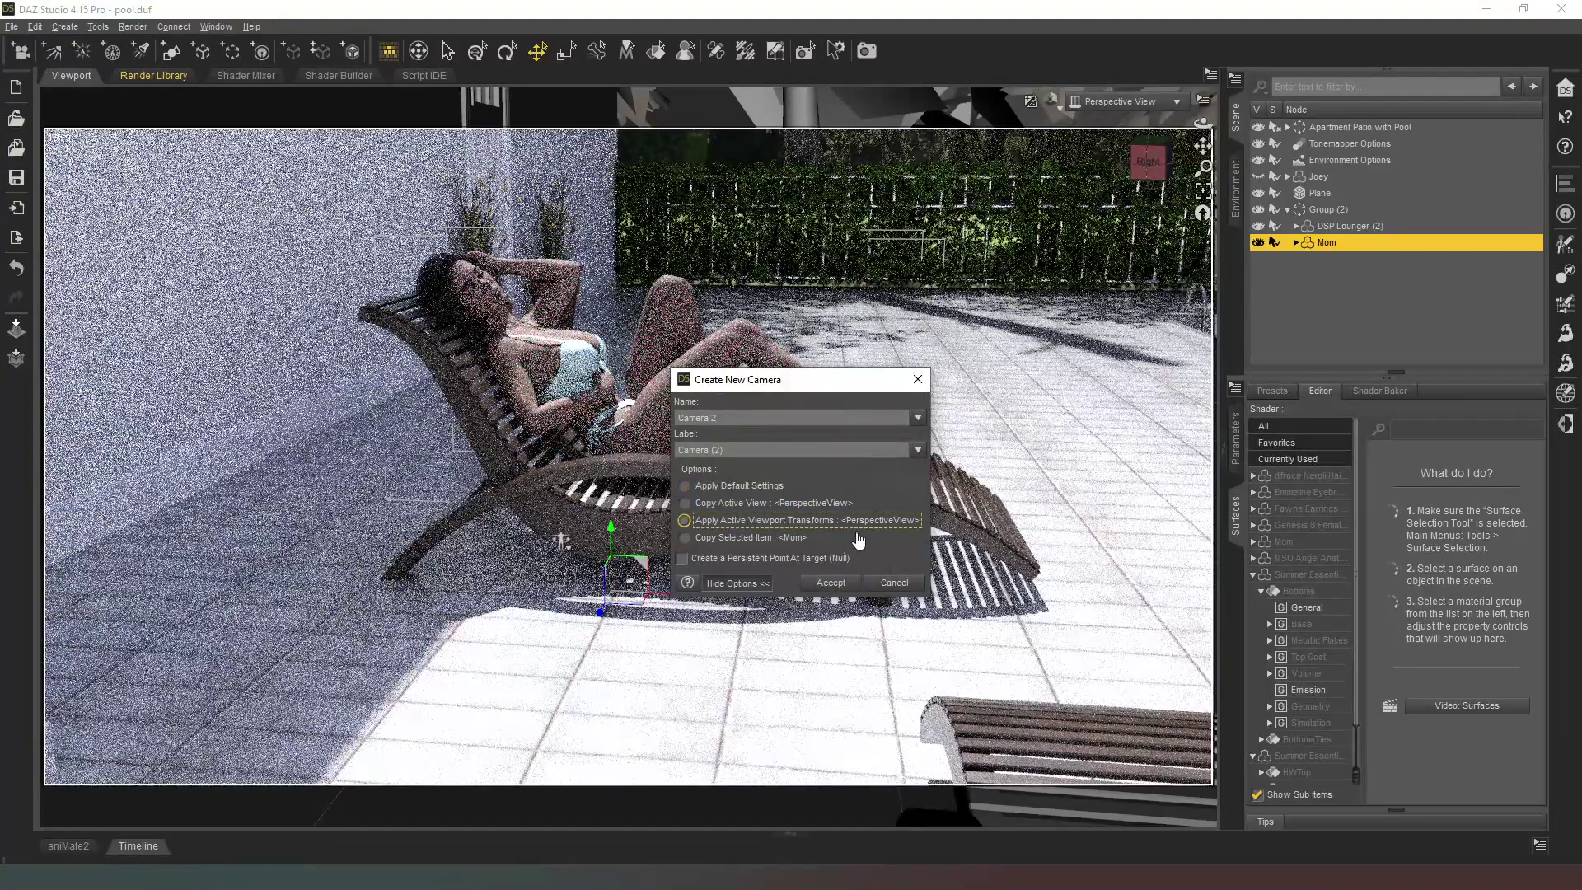
pyautogui.click(851, 582)
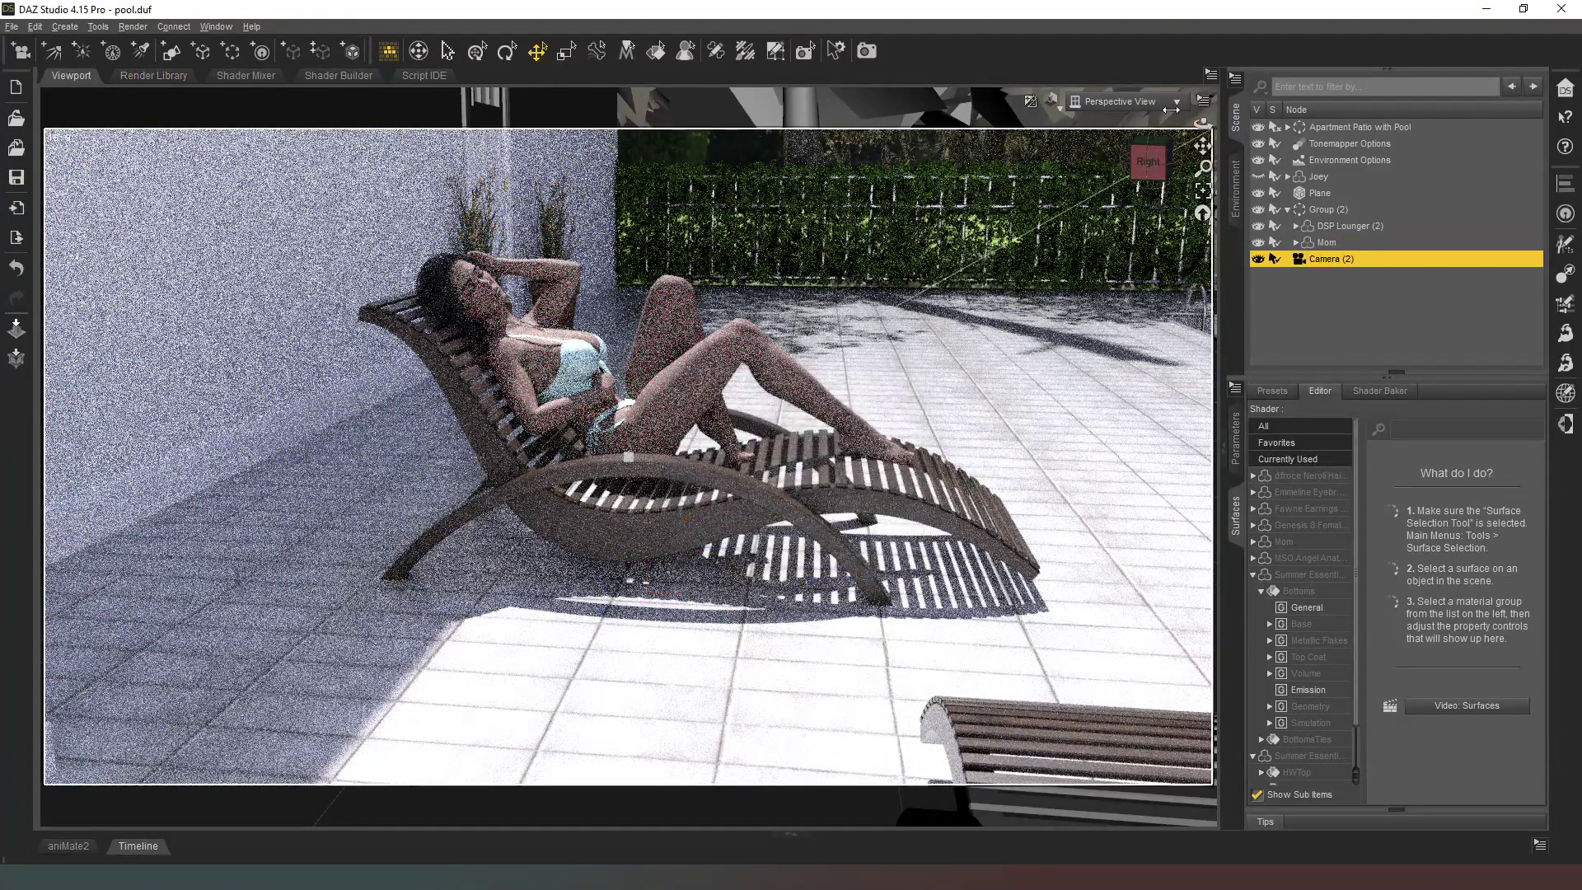
pyautogui.click(1153, 100)
pyautogui.click(1124, 265)
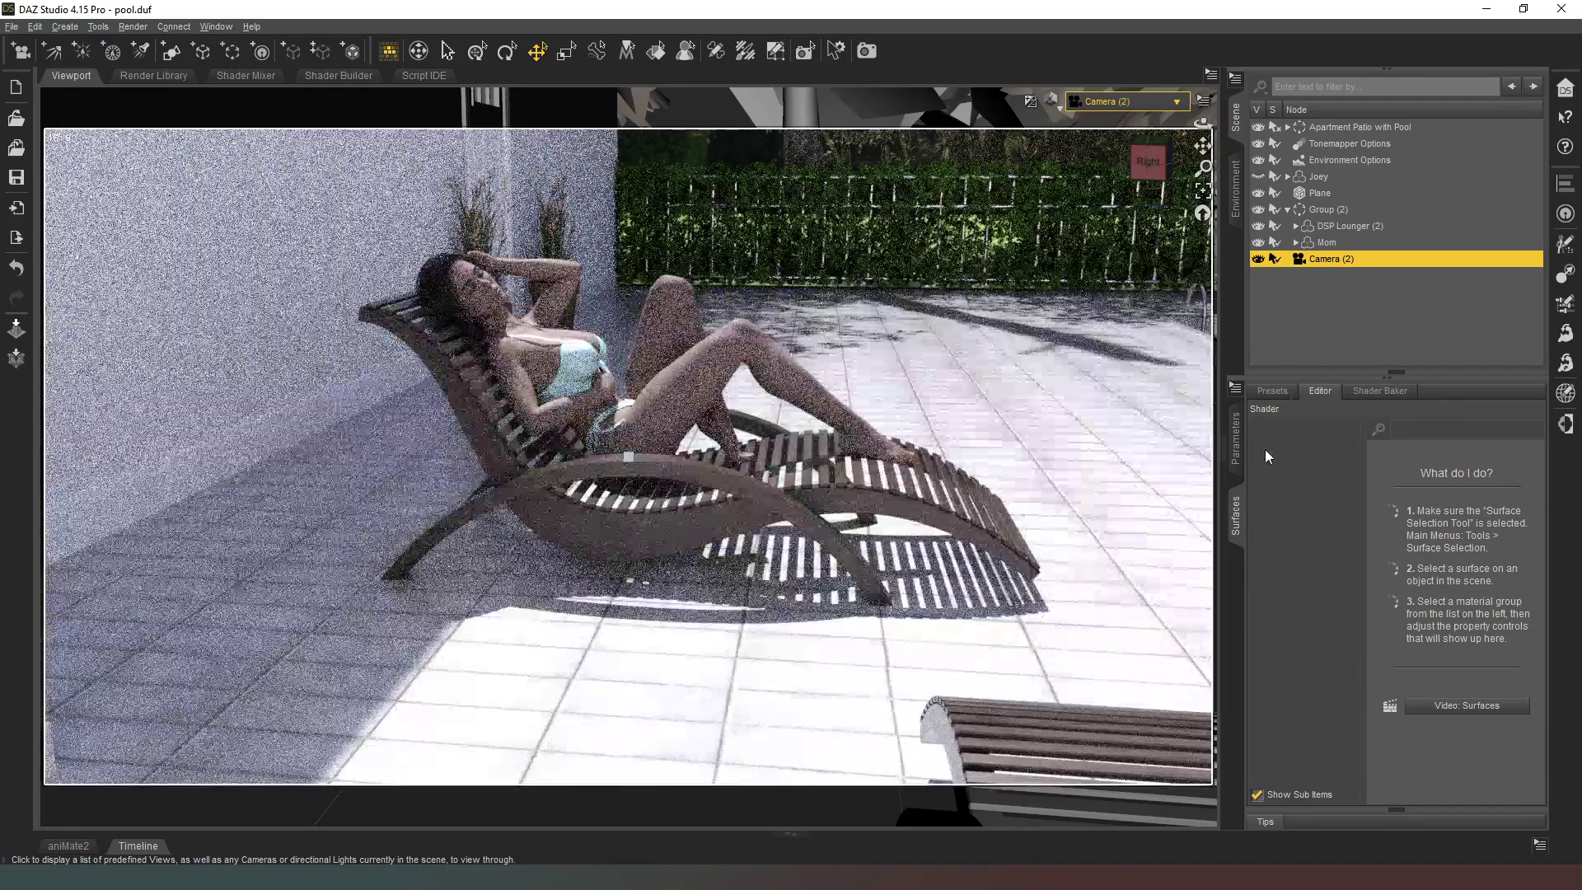
# Step: Set the new camera's focal length to 138.61 mm, activate the Universal tool and reframe the figure on the lounger
pyautogui.click(1235, 440)
pyautogui.click(1296, 594)
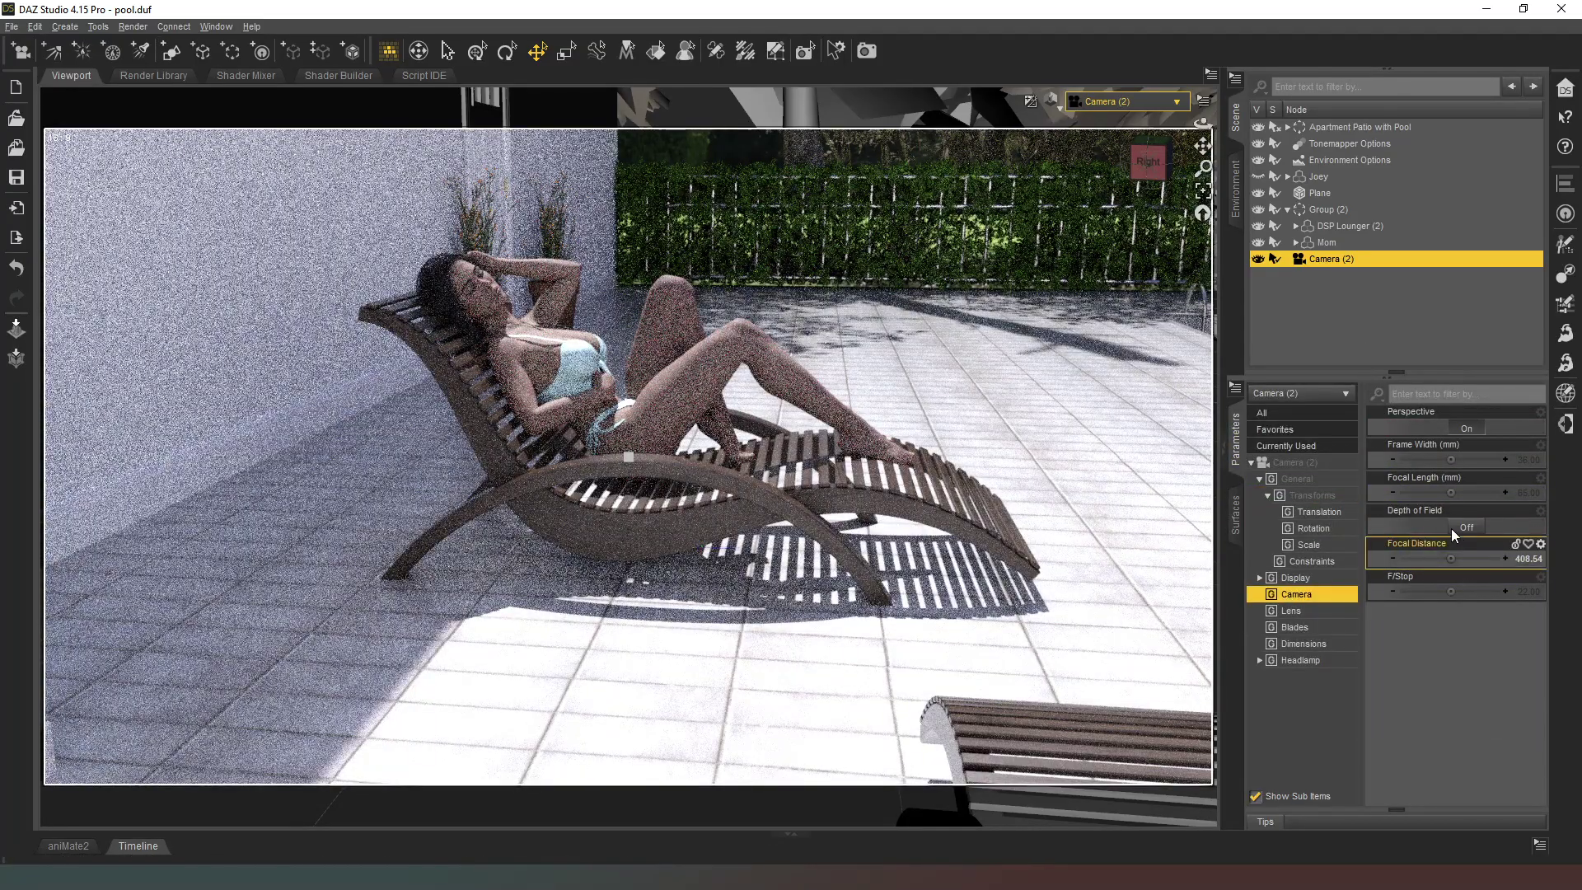
pyautogui.moveTo(1450, 492); pyautogui.dragTo(1474, 492)
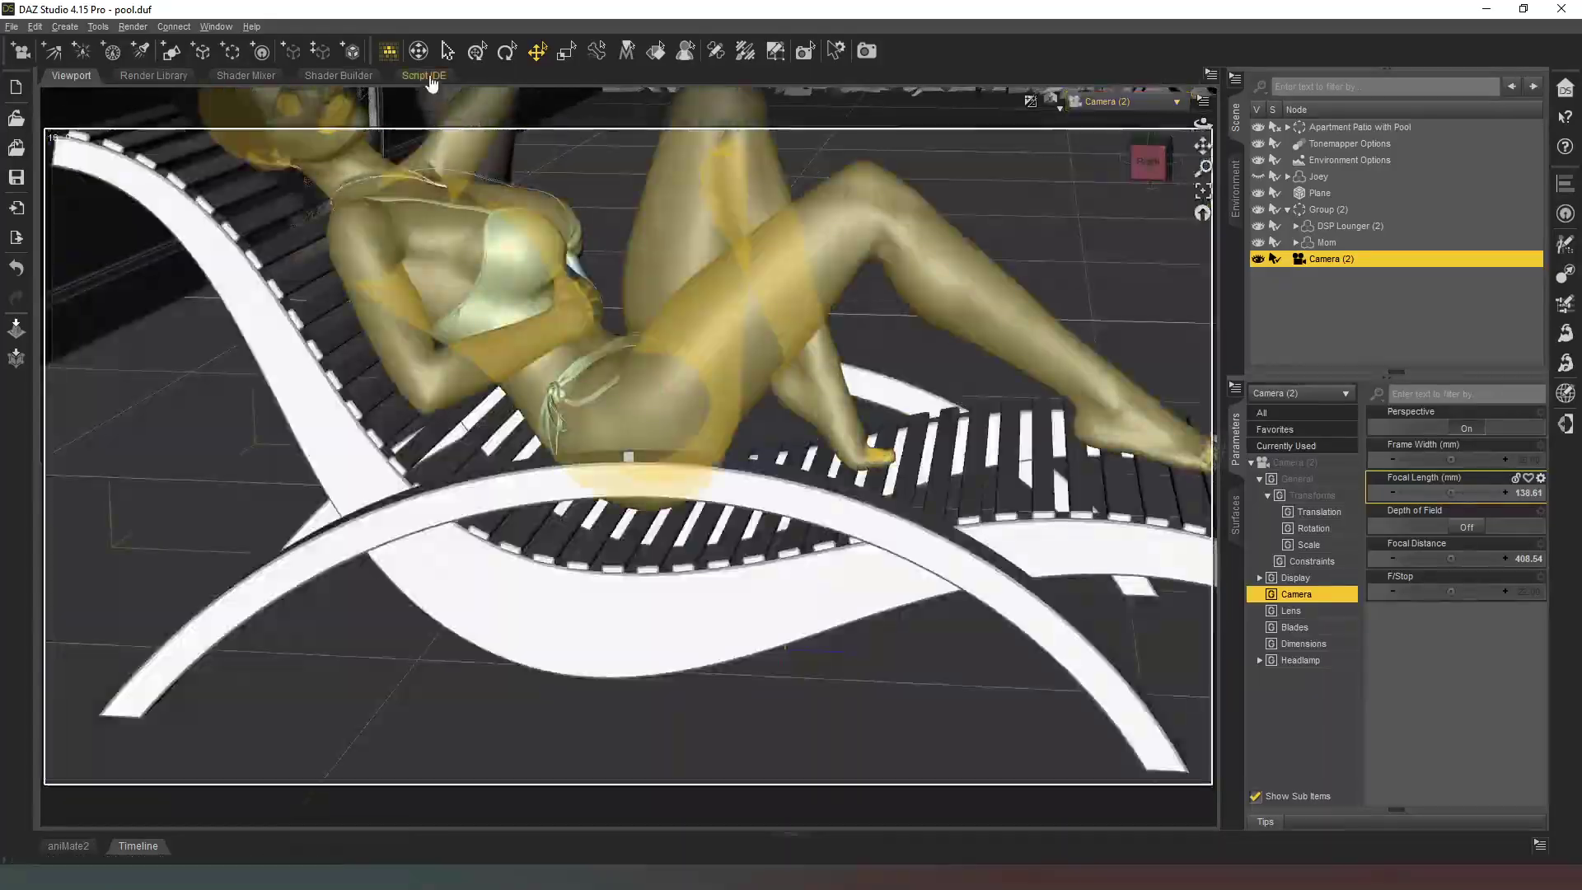
pyautogui.click(418, 52)
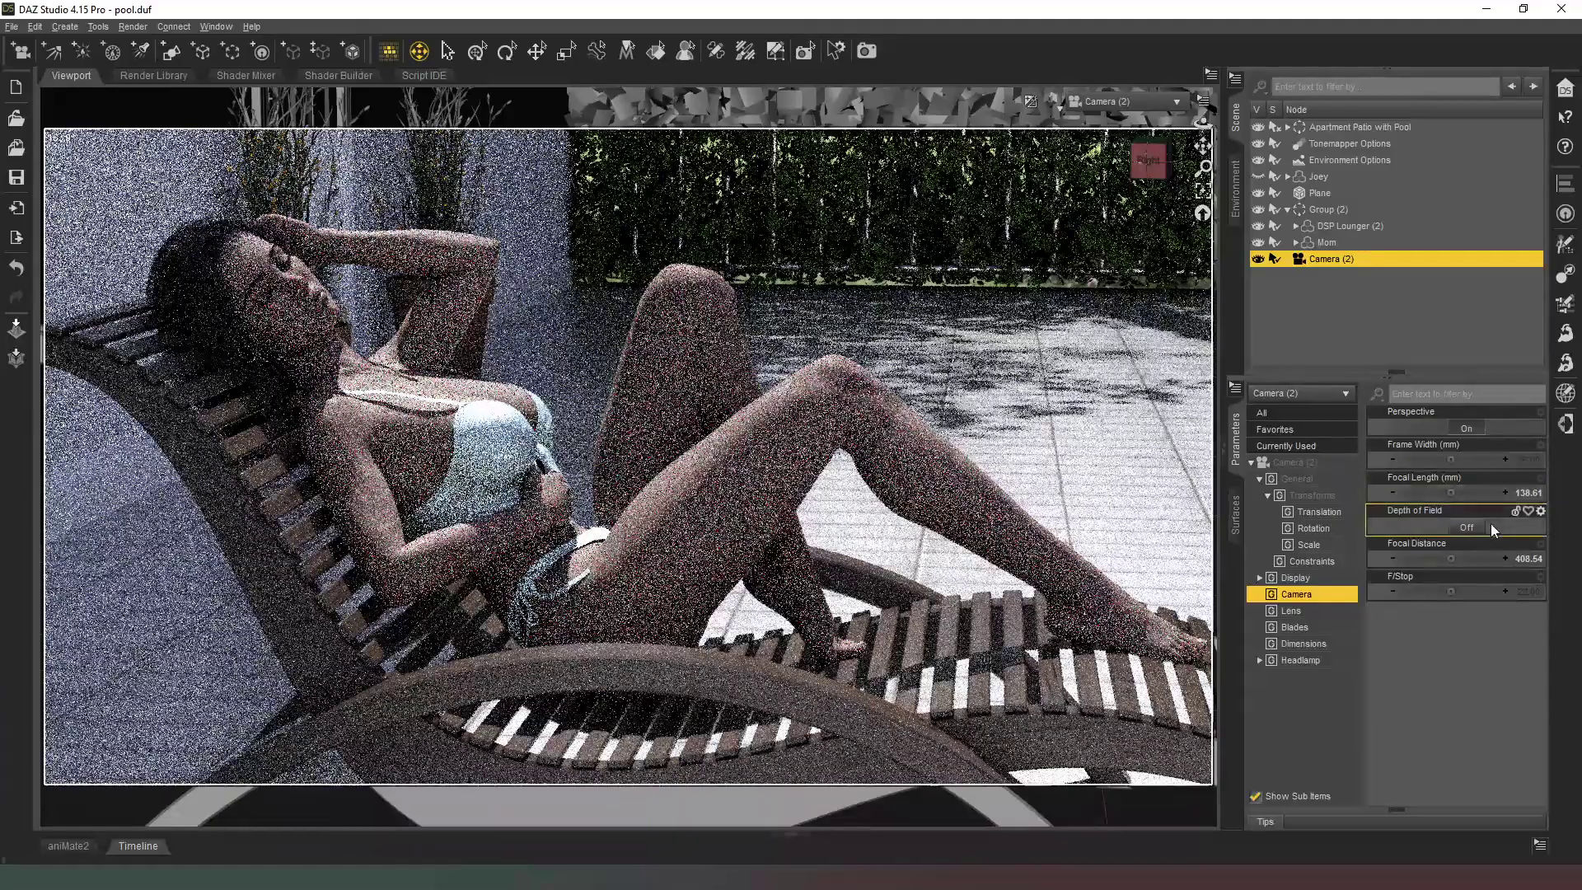
# Step: Turn on depth of field for Camera (2) and set its focal distance to 351.24 from a texture-shaded Perspective View
pyautogui.click(1467, 528)
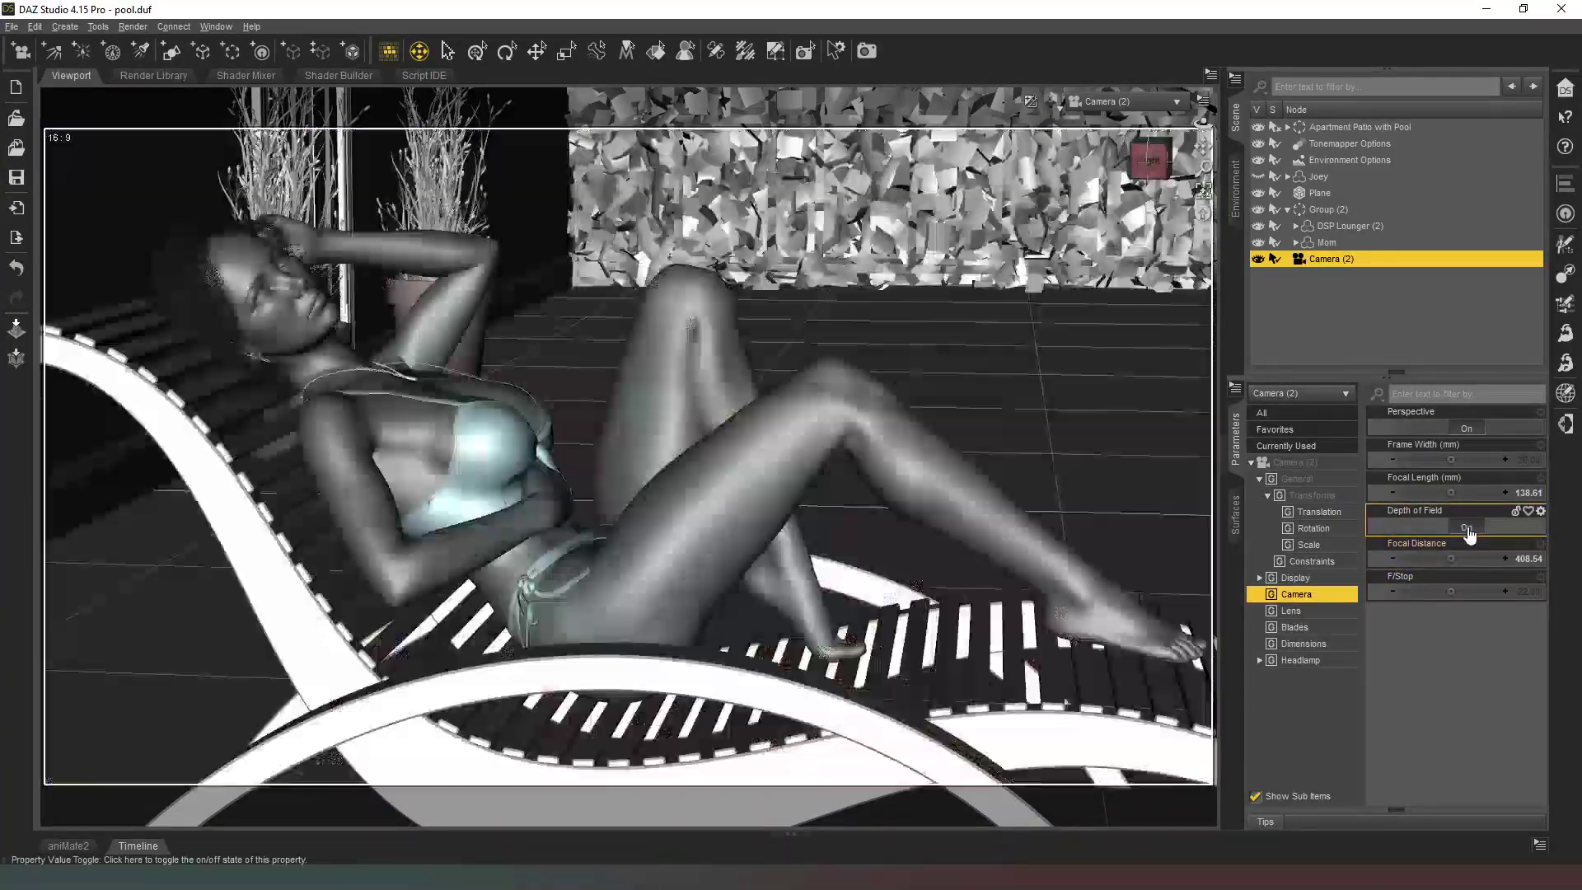
pyautogui.click(1133, 101)
pyautogui.click(1124, 119)
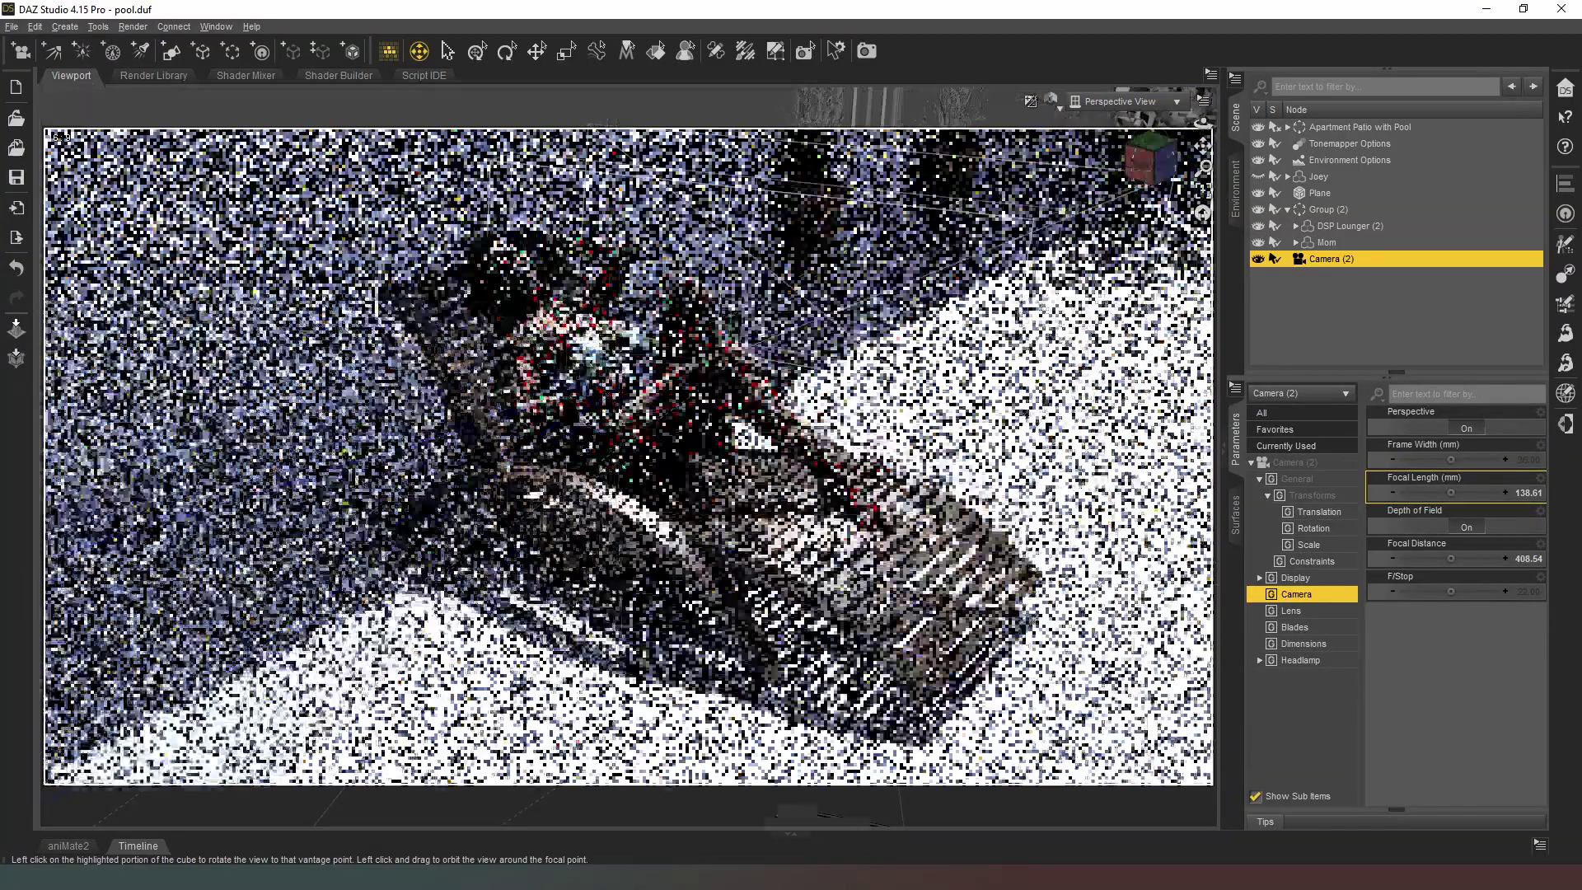
pyautogui.moveTo(1151, 161); pyautogui.dragTo(1095, 149)
pyautogui.click(1052, 107)
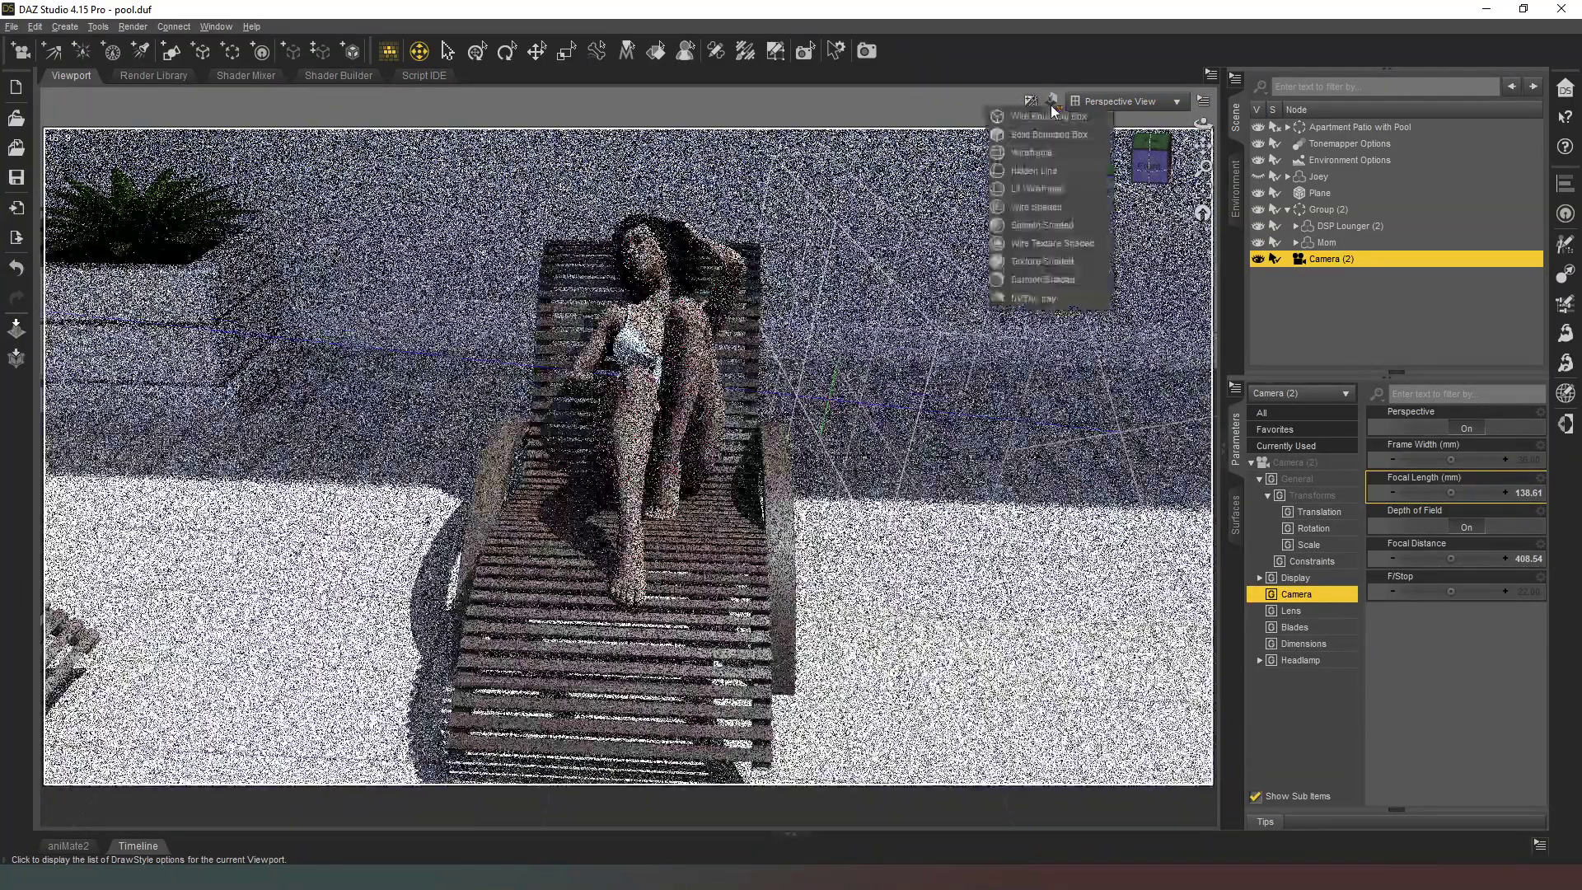
pyautogui.click(1052, 263)
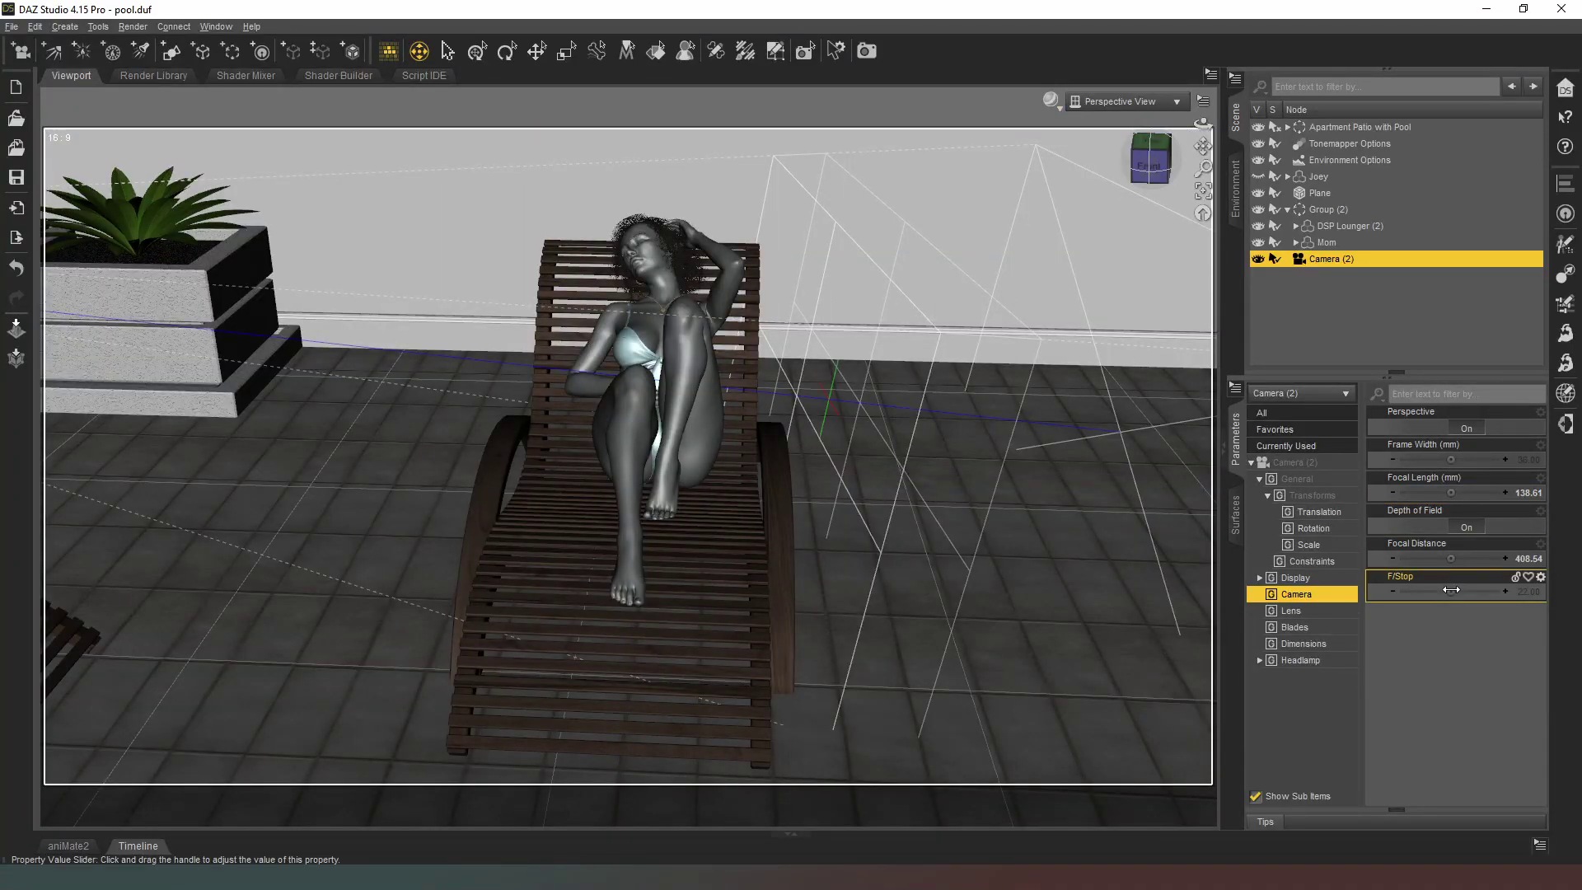
pyautogui.moveTo(1450, 559)
pyautogui.mouseDown()
pyautogui.moveTo(1425, 559)
pyautogui.moveTo(1448, 556)
pyautogui.mouseUp()
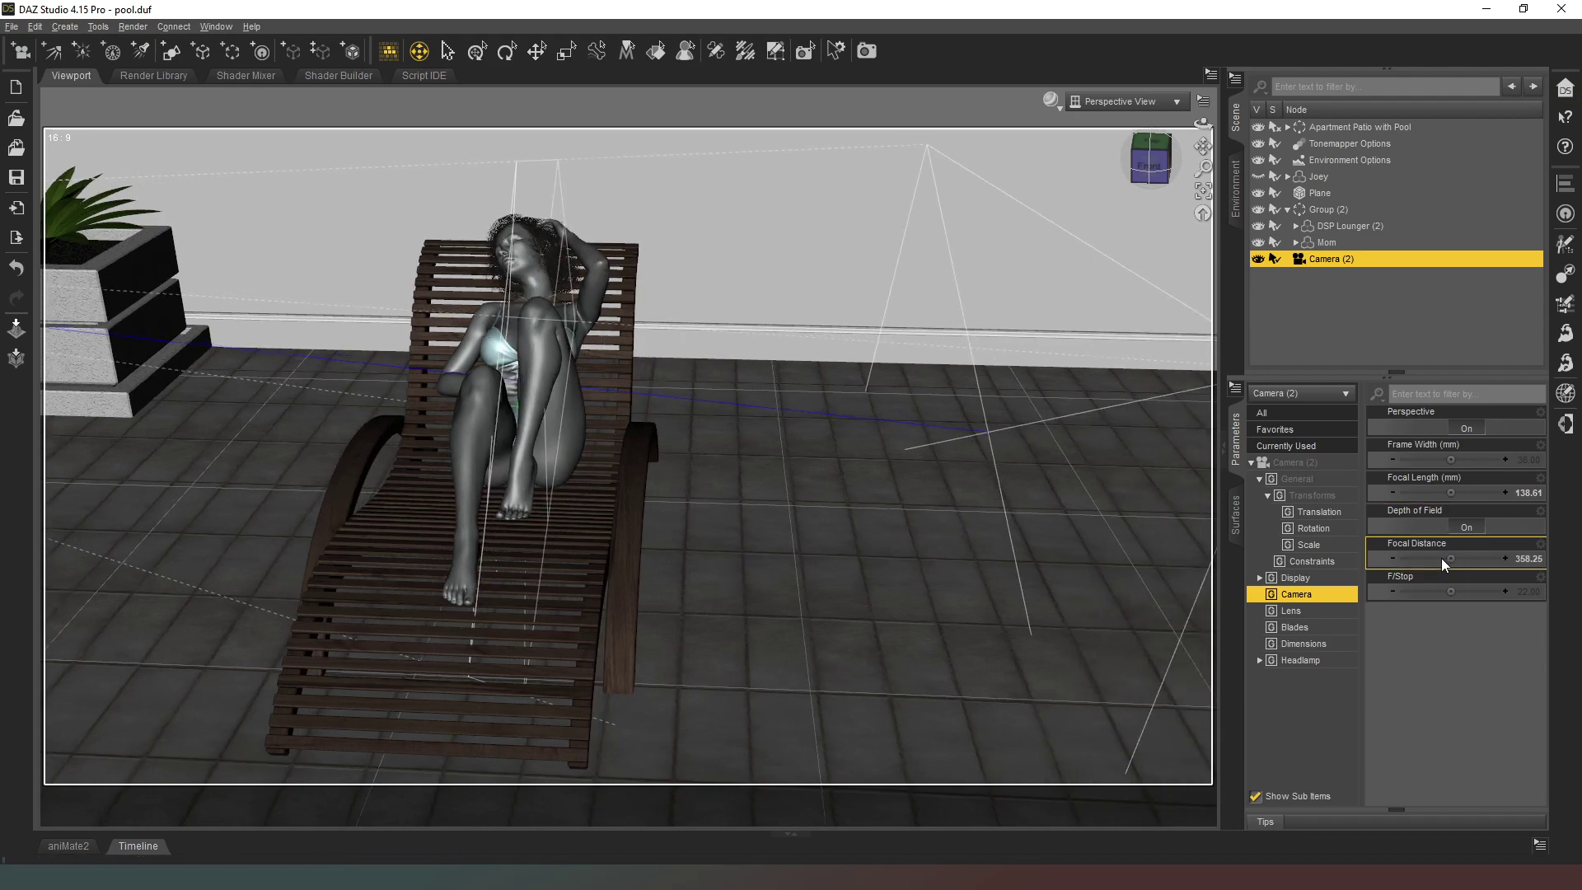
pyautogui.moveTo(1440, 557); pyautogui.dragTo(1438, 557)
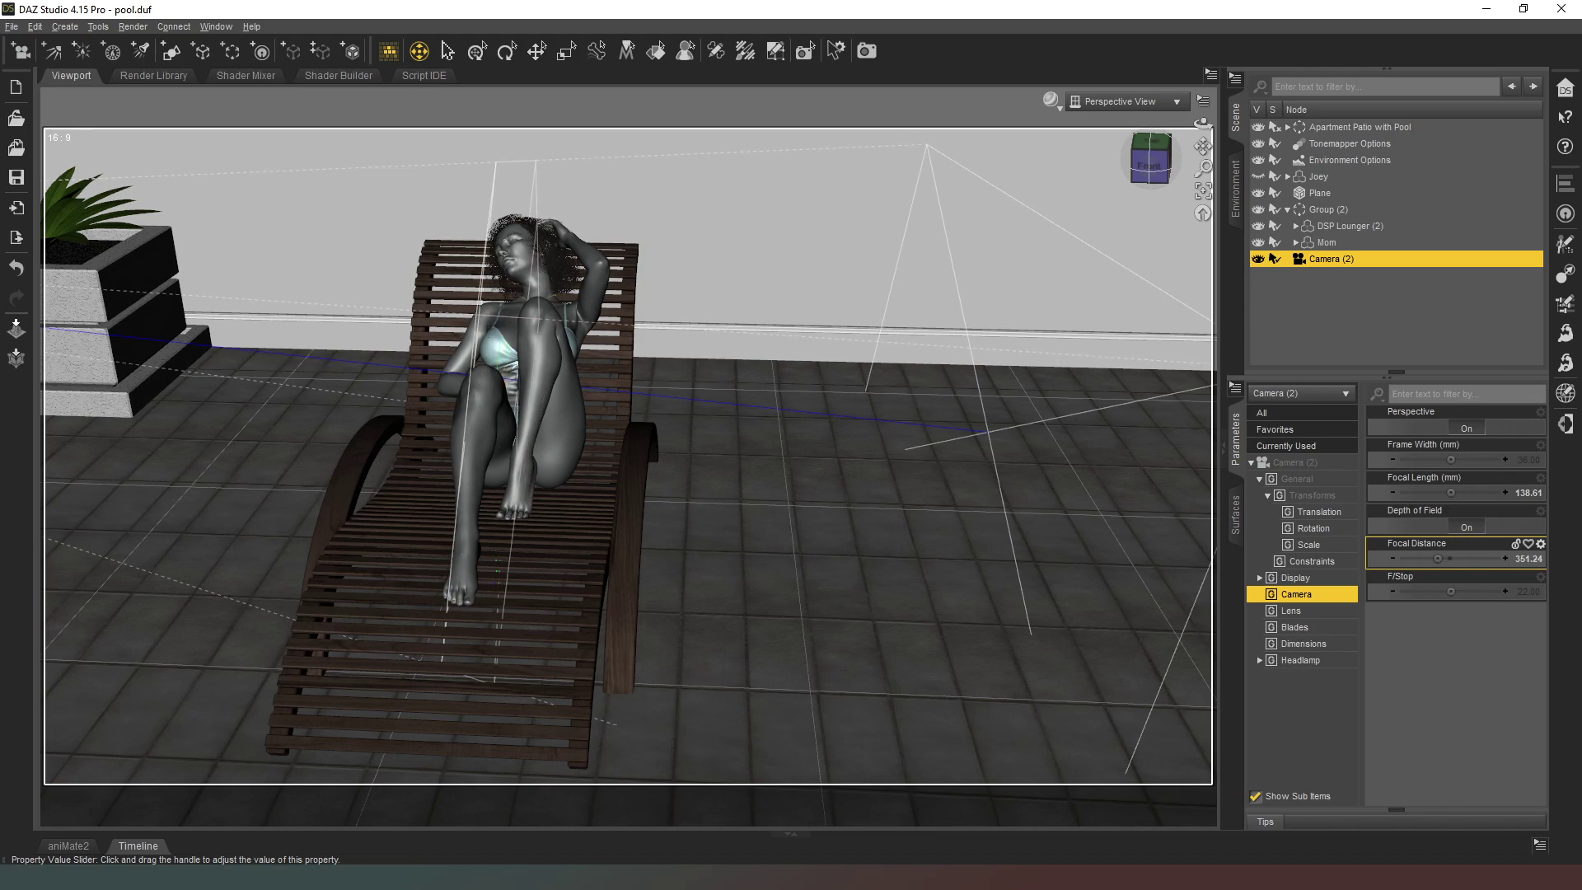
# Step: Look through Camera (2) in NVIDIA Iray draw style and set its F/Stop to 32
pyautogui.click(1129, 102)
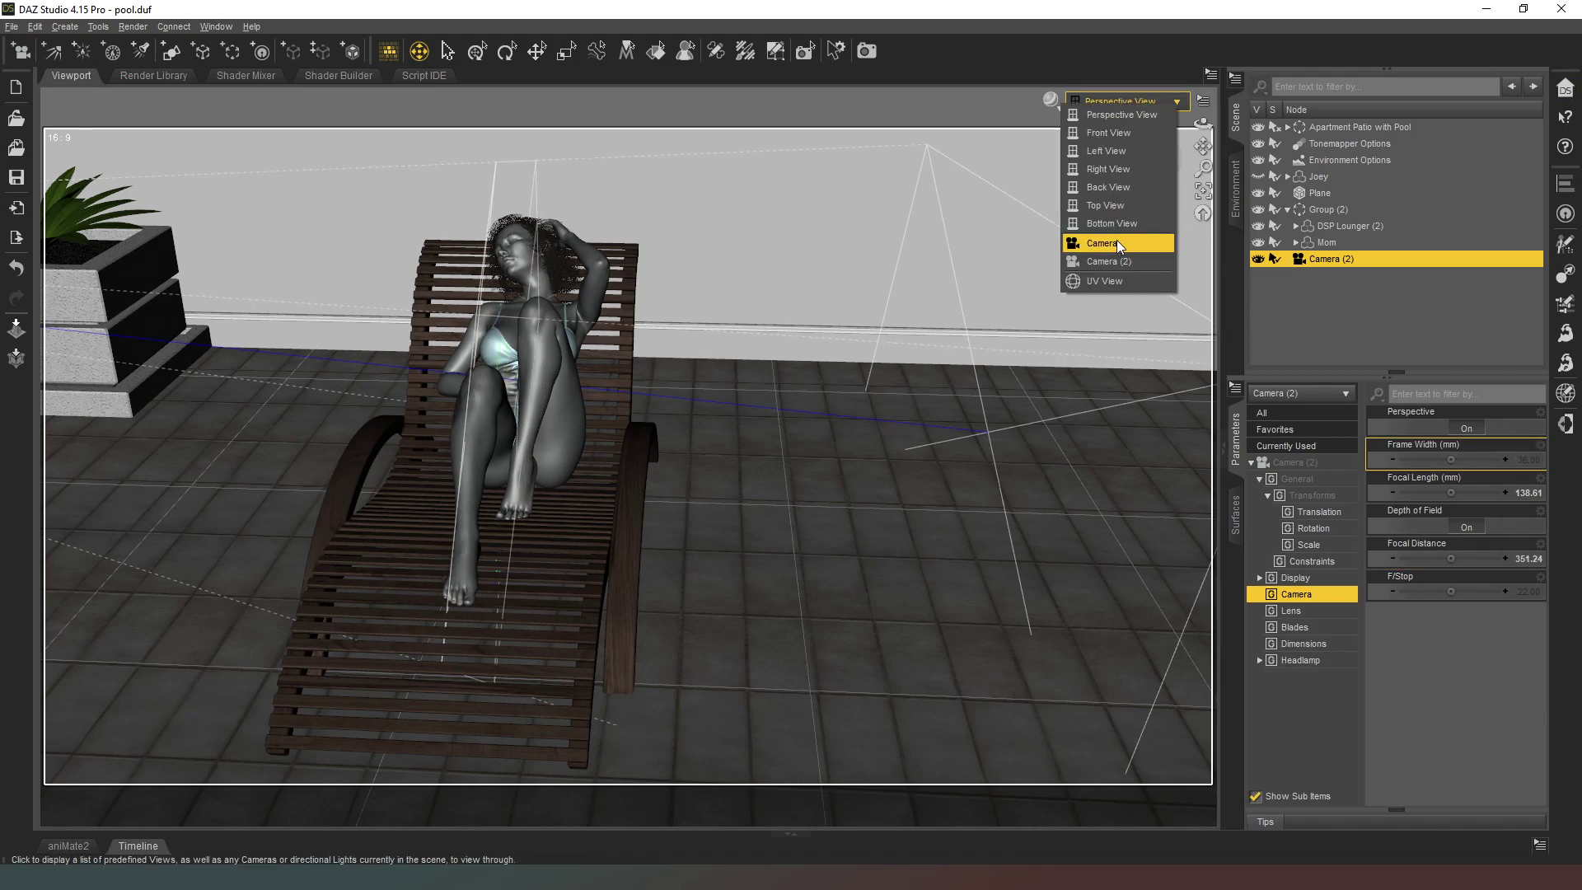
pyautogui.click(1111, 262)
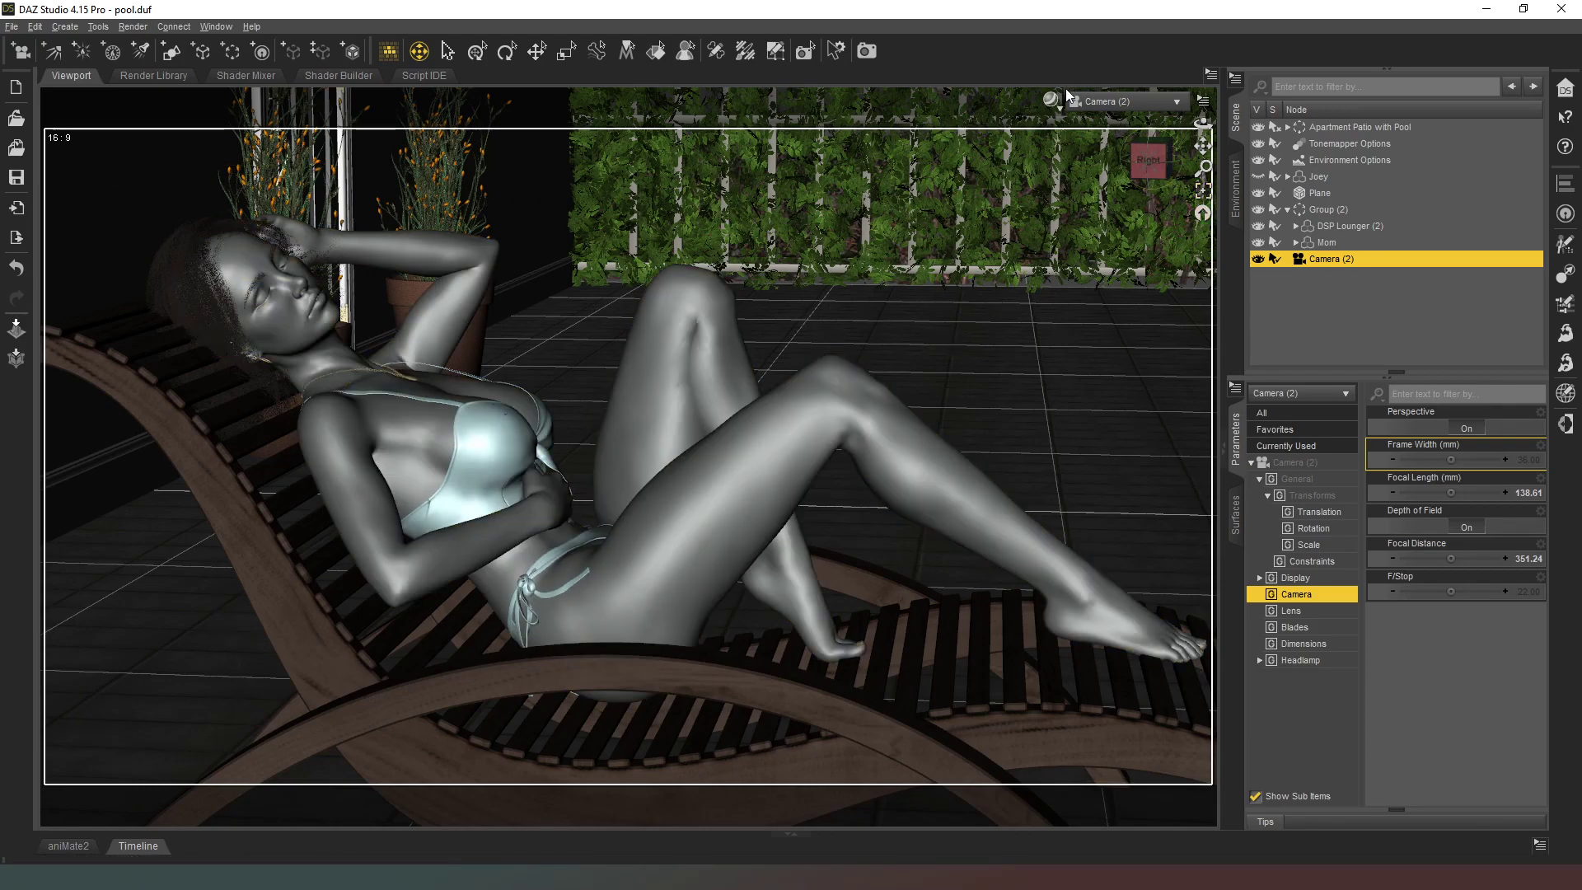
pyautogui.click(1051, 100)
pyautogui.click(1055, 299)
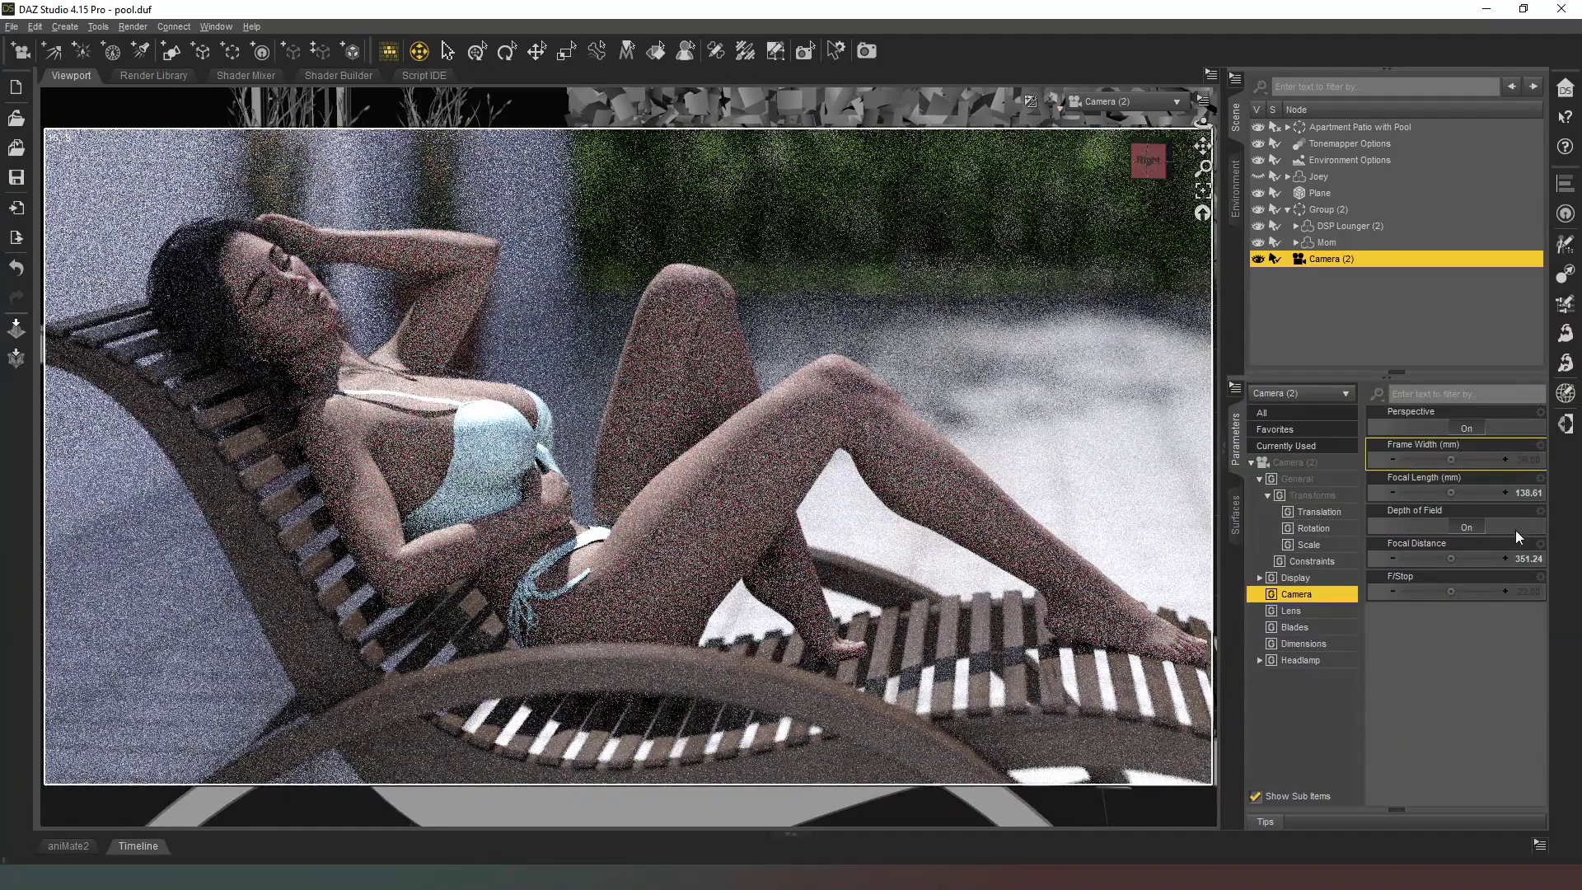
pyautogui.click(1462, 590)
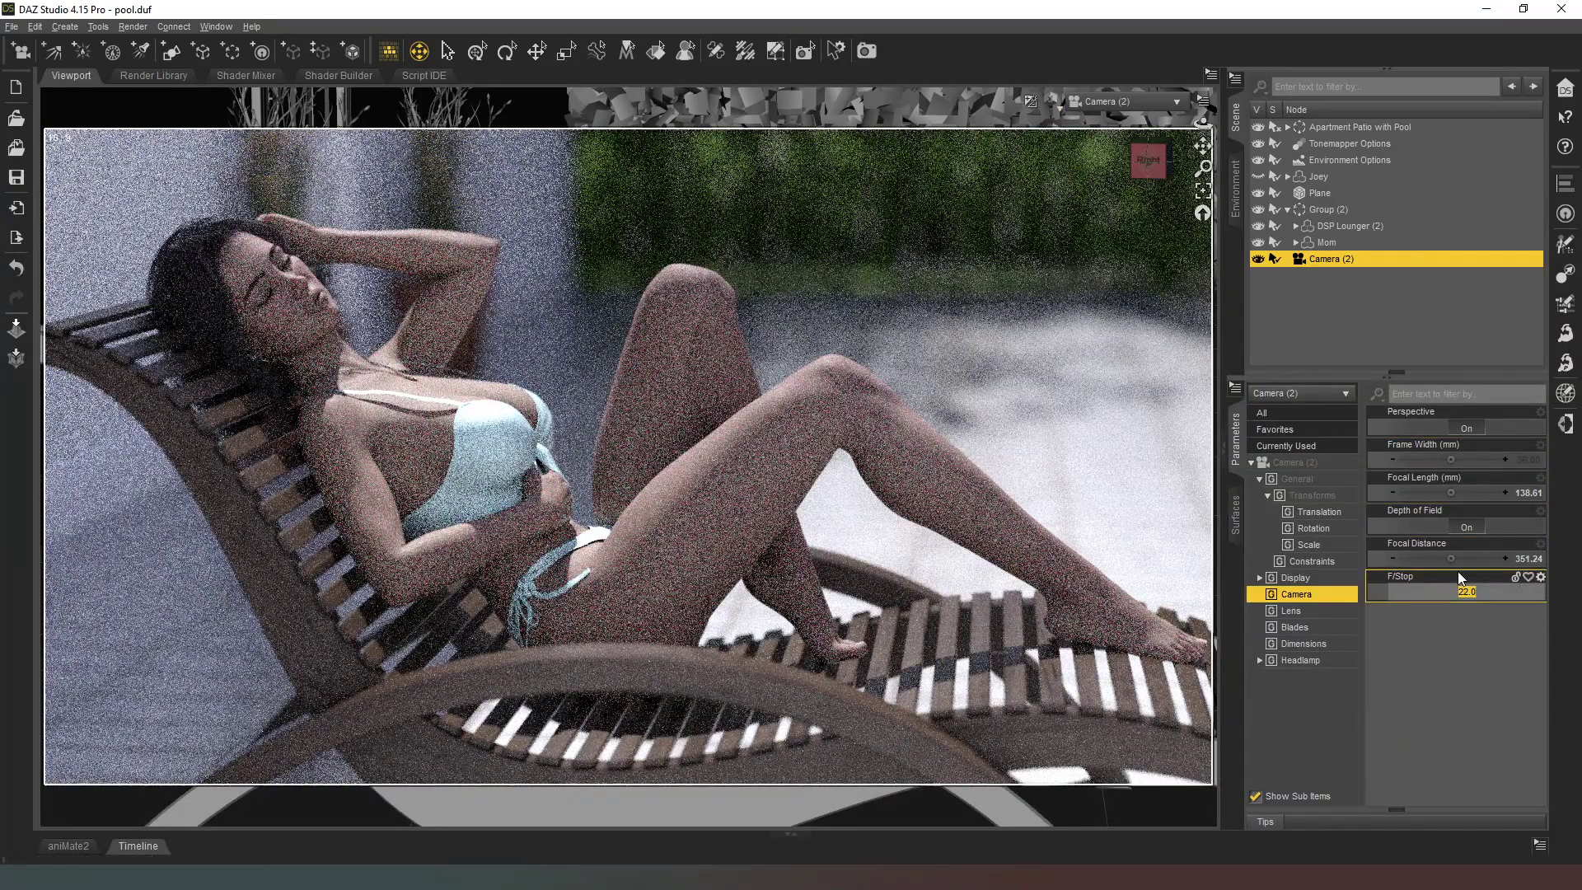
pyautogui.write('32')
pyautogui.press('Return')
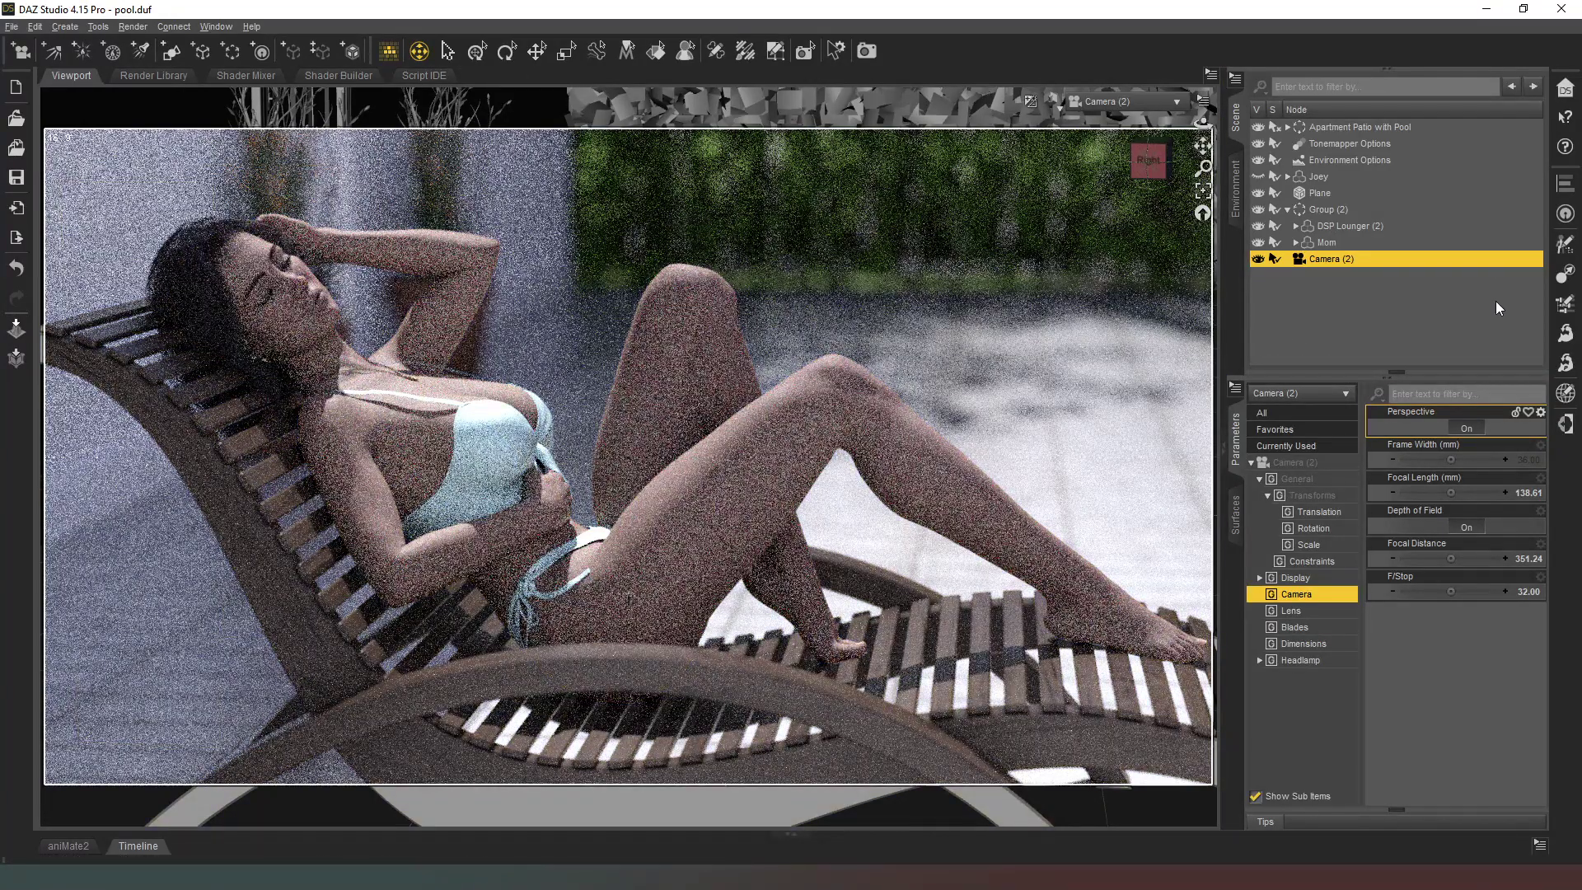
# Step: Select the Mom figure inside Group (2)
pyautogui.click(1286, 210)
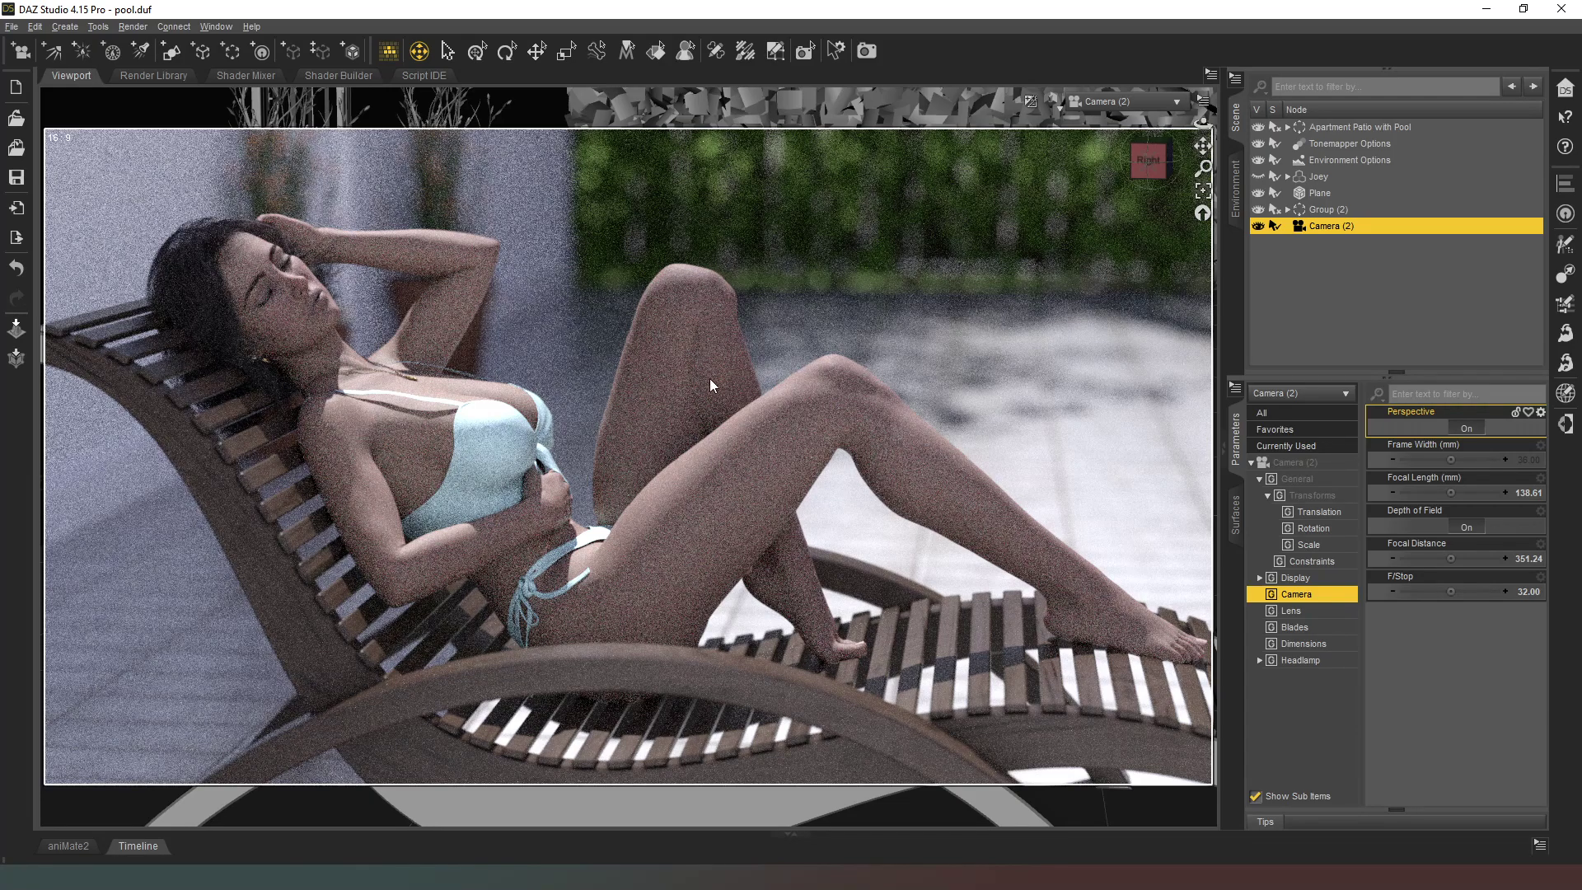
pyautogui.click(1289, 210)
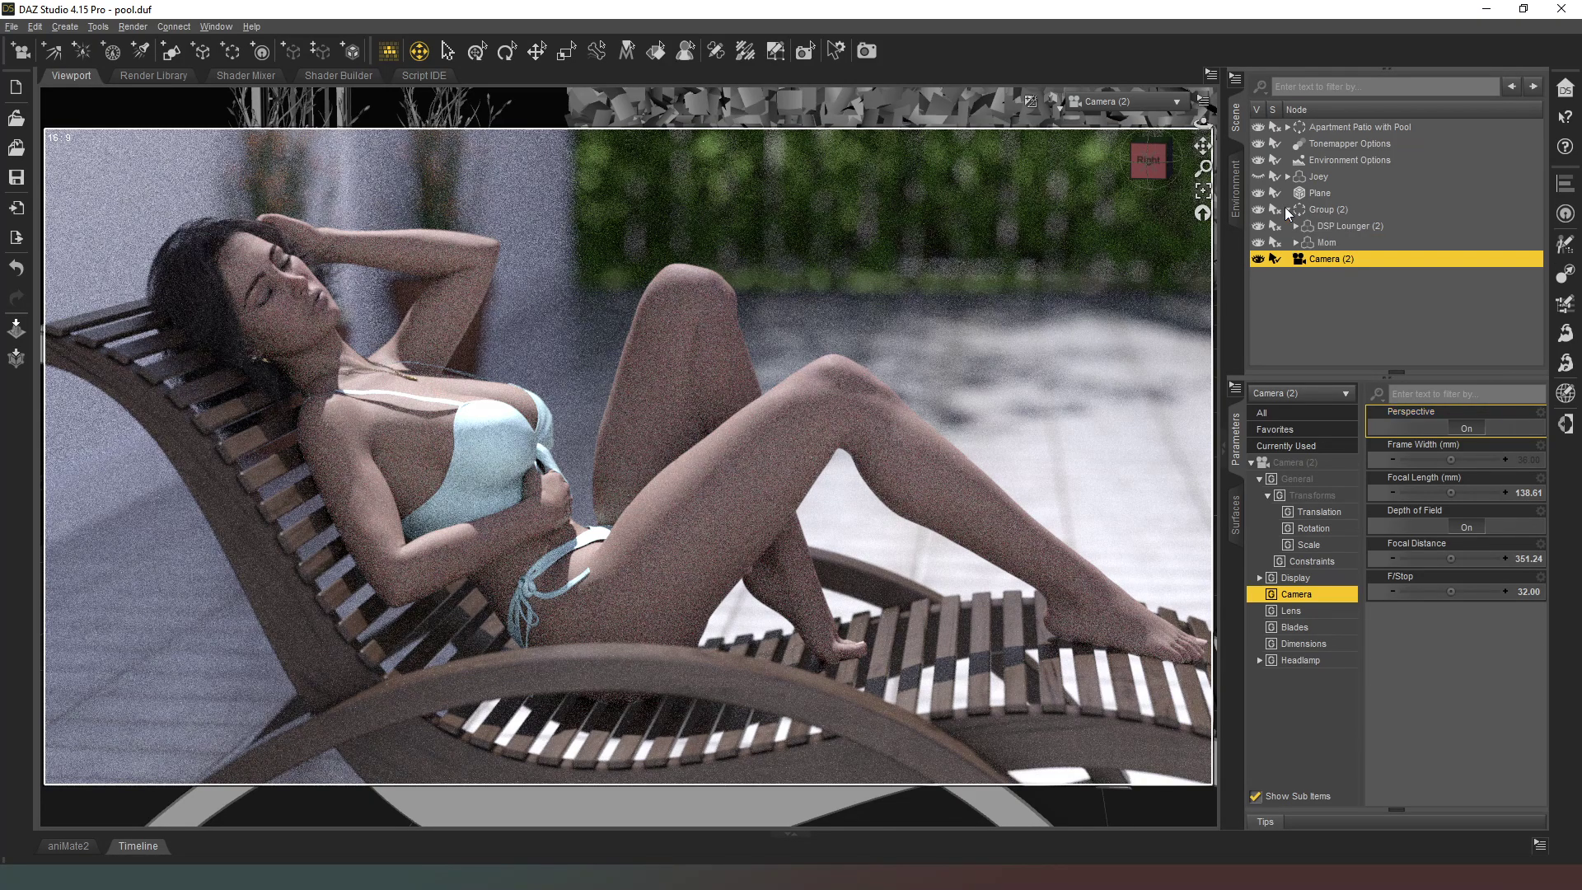
pyautogui.click(1320, 243)
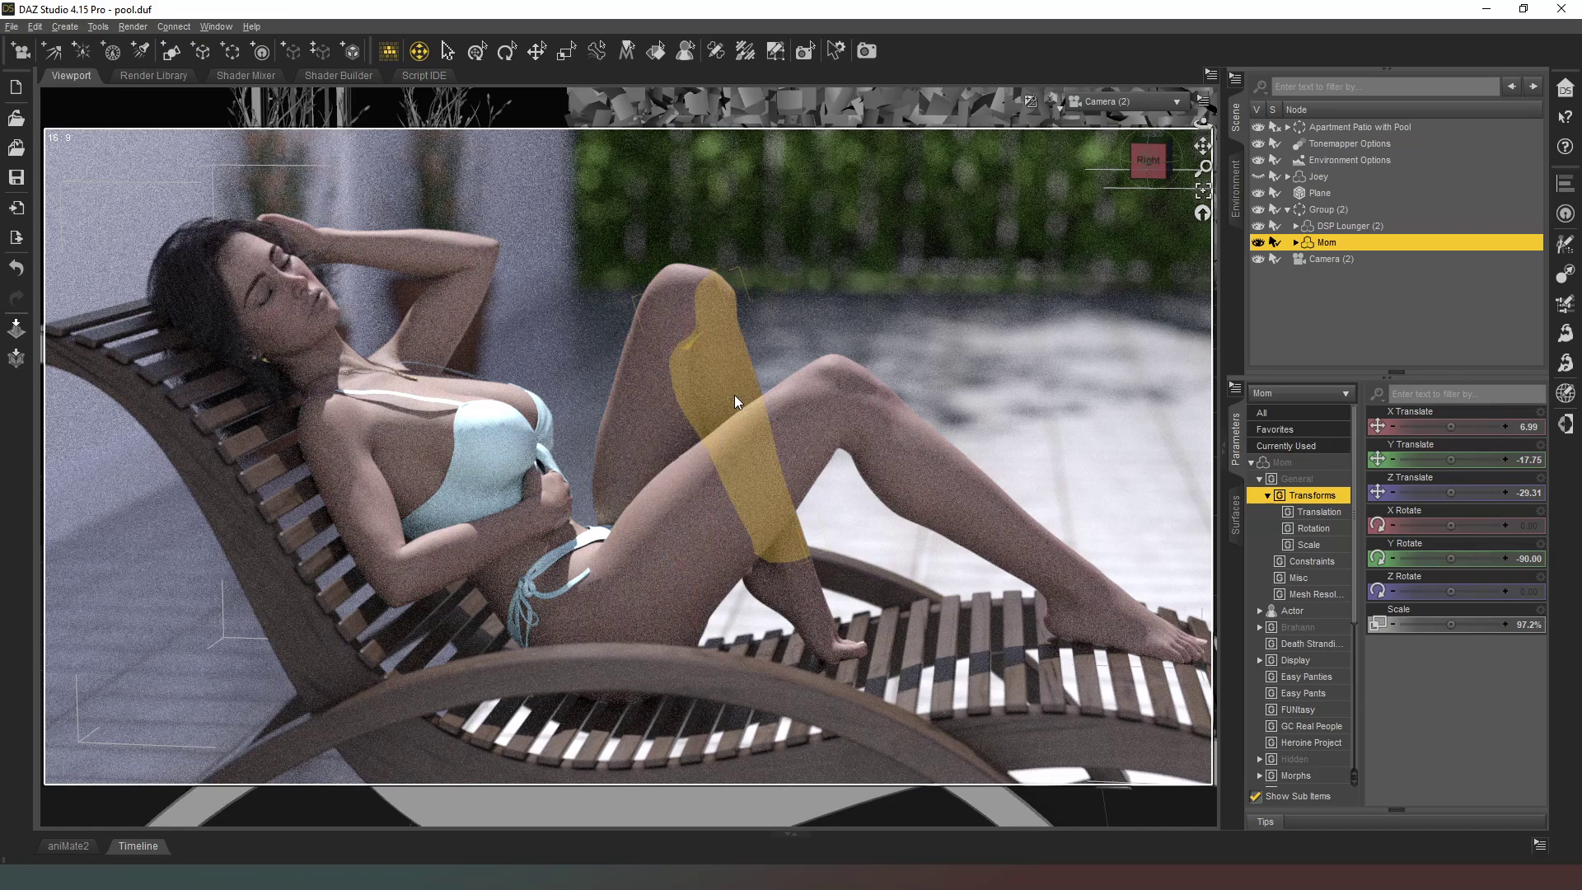
# Step: Show the lounger in a close, texture-shaded Perspective View and activate the Translate tool
pyautogui.click(1059, 110)
pyautogui.click(1054, 270)
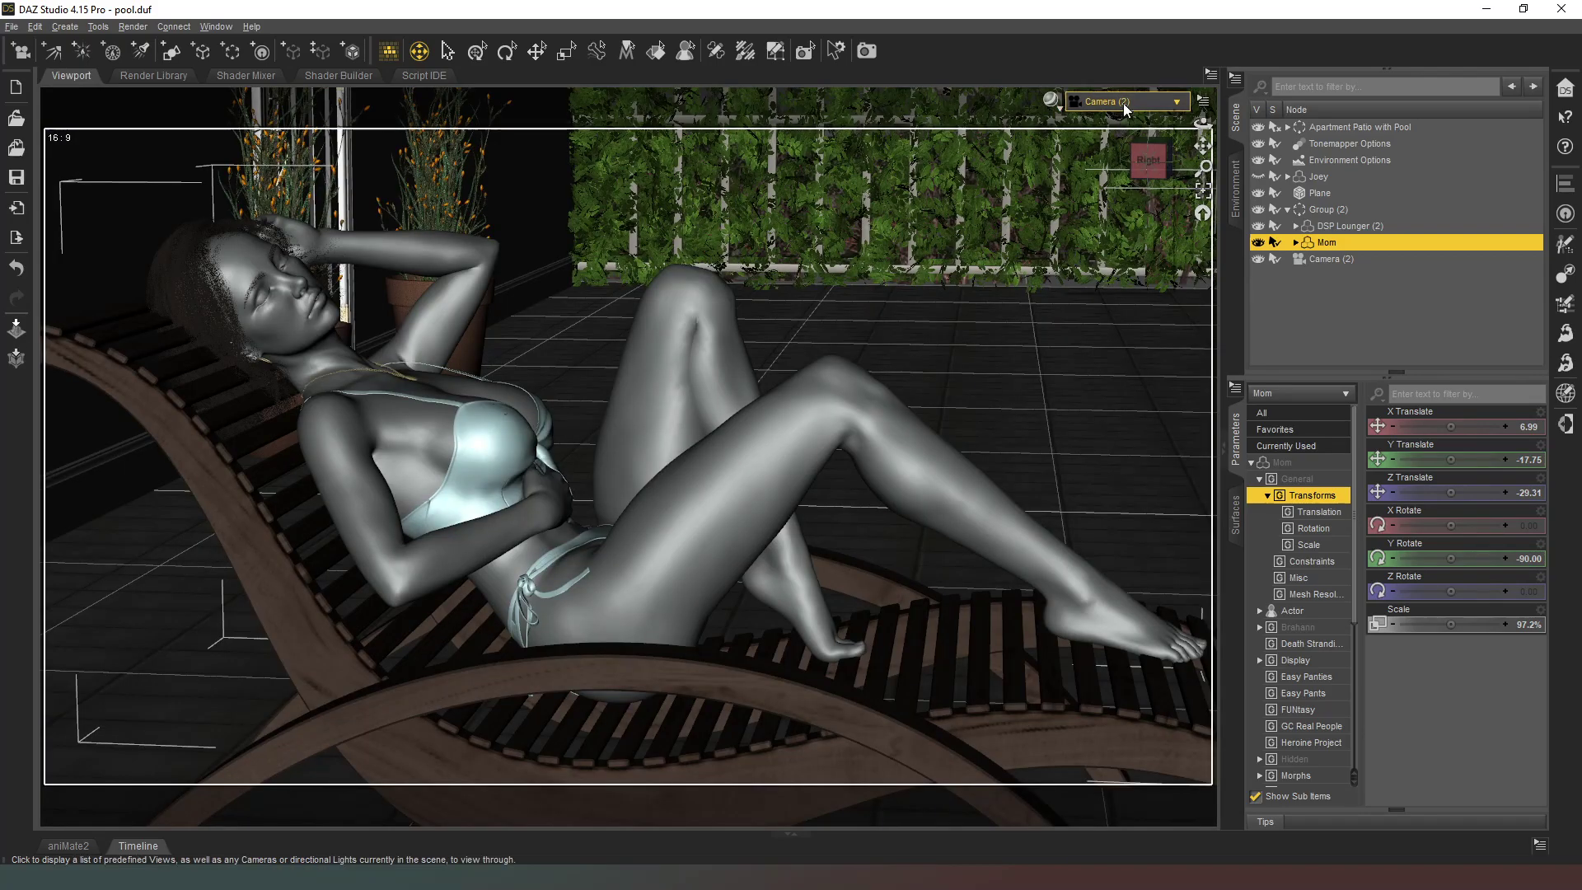
pyautogui.click(1123, 102)
pyautogui.click(1125, 118)
pyautogui.moveTo(1147, 155); pyautogui.dragTo(1155, 165)
pyautogui.scroll(5, 1155, 165)
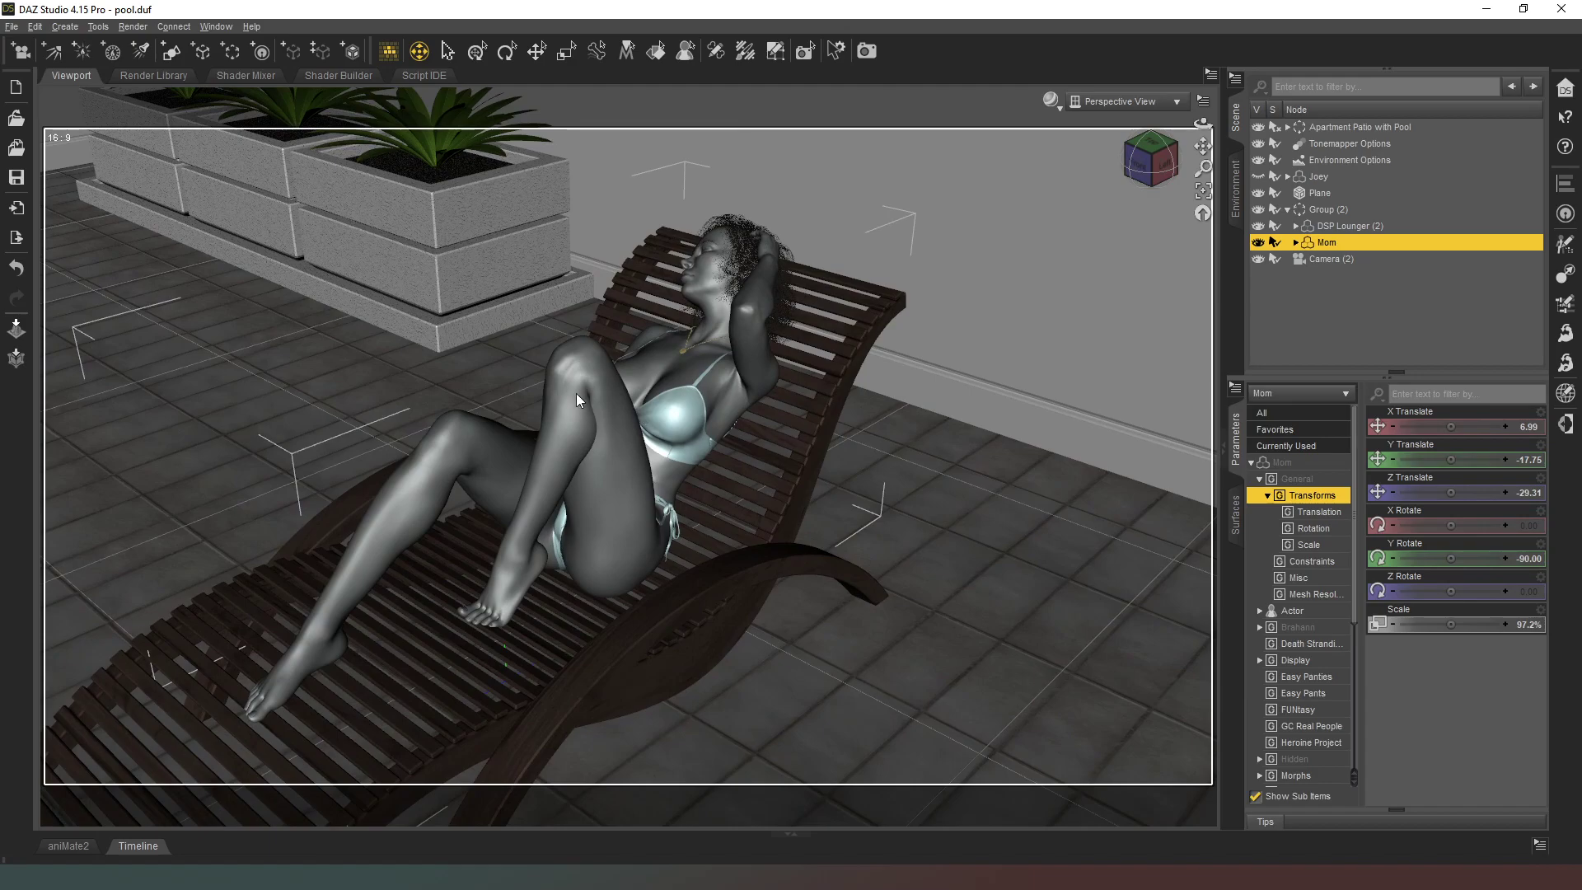
pyautogui.scroll(3, 654, 468)
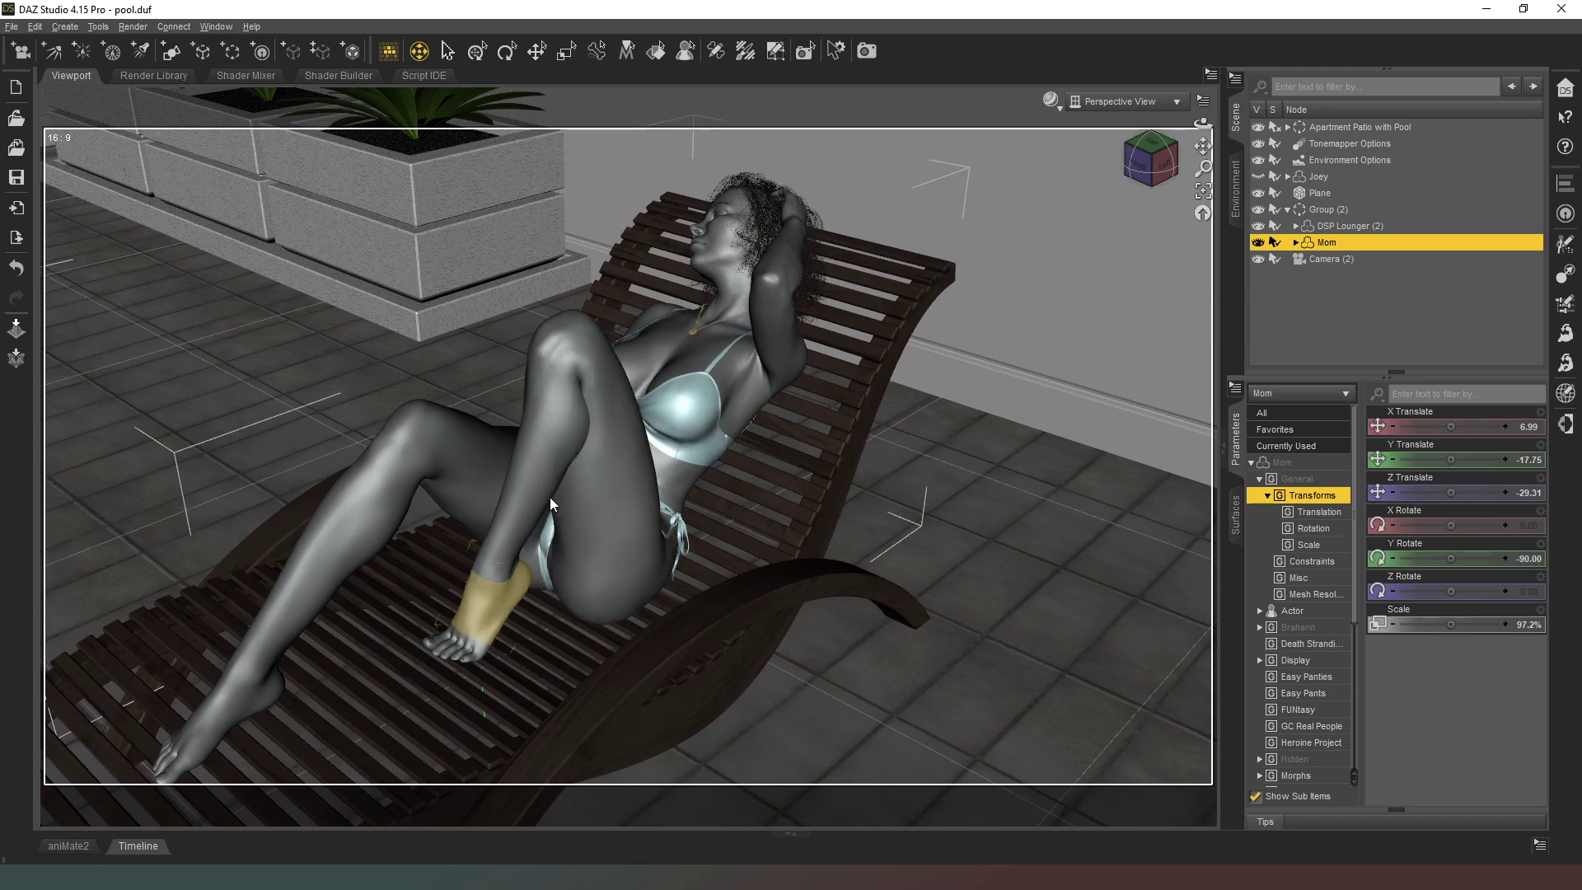
pyautogui.click(537, 51)
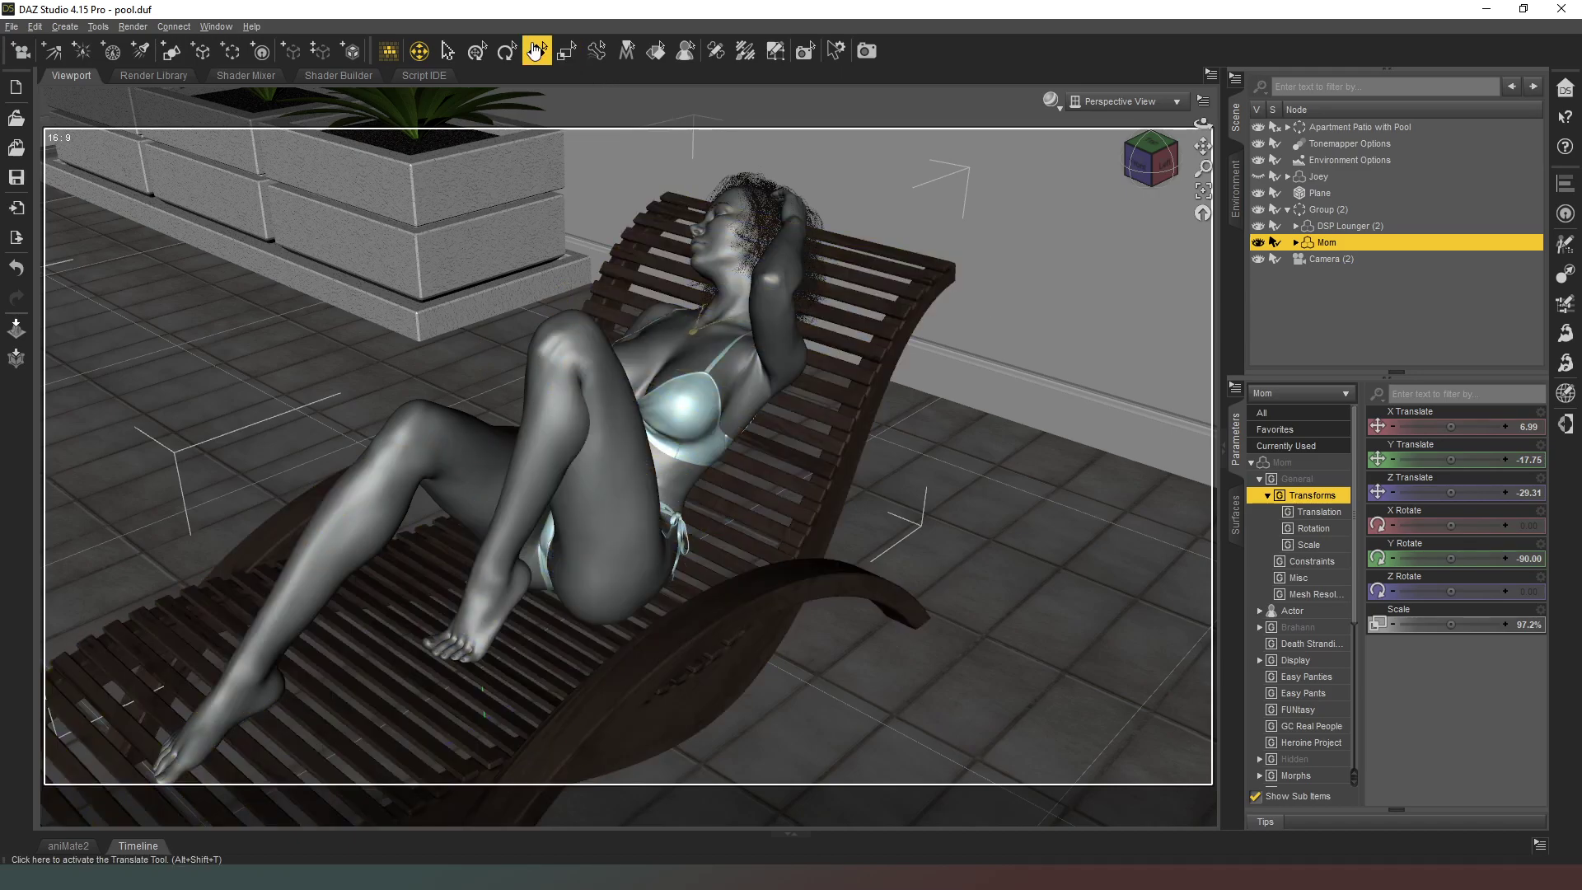
# Step: Try repositioning Mom's left foot on the lounger by translating it, and undo the foot moves
pyautogui.click(487, 602)
pyautogui.moveTo(1154, 165); pyautogui.dragTo(1135, 158)
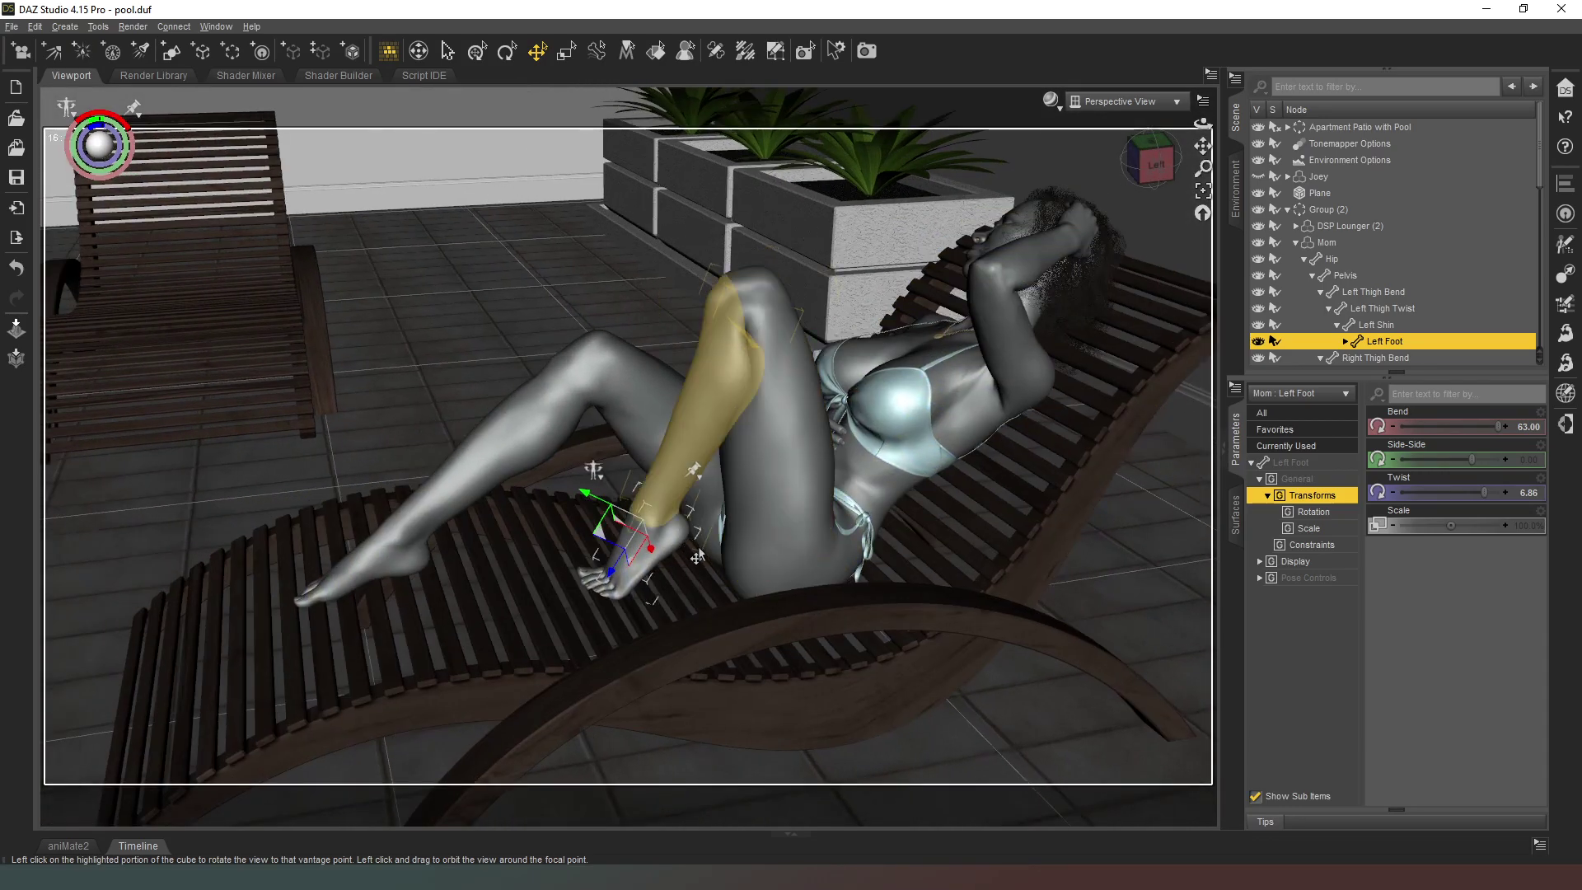
pyautogui.scroll(2, 699, 561)
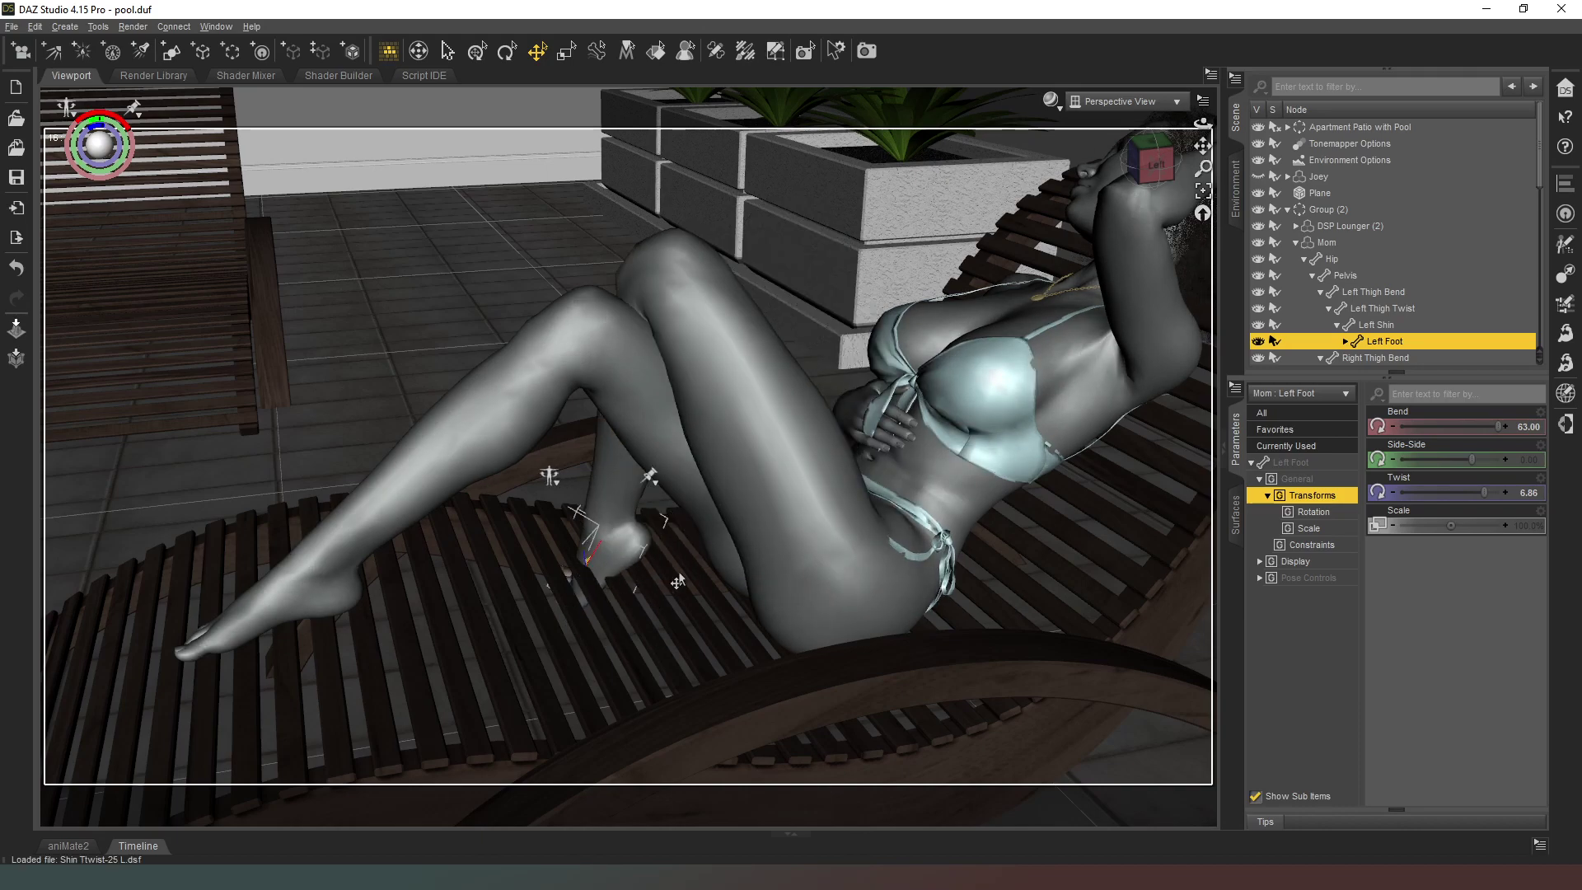
pyautogui.moveTo(1152, 162); pyautogui.dragTo(1162, 203)
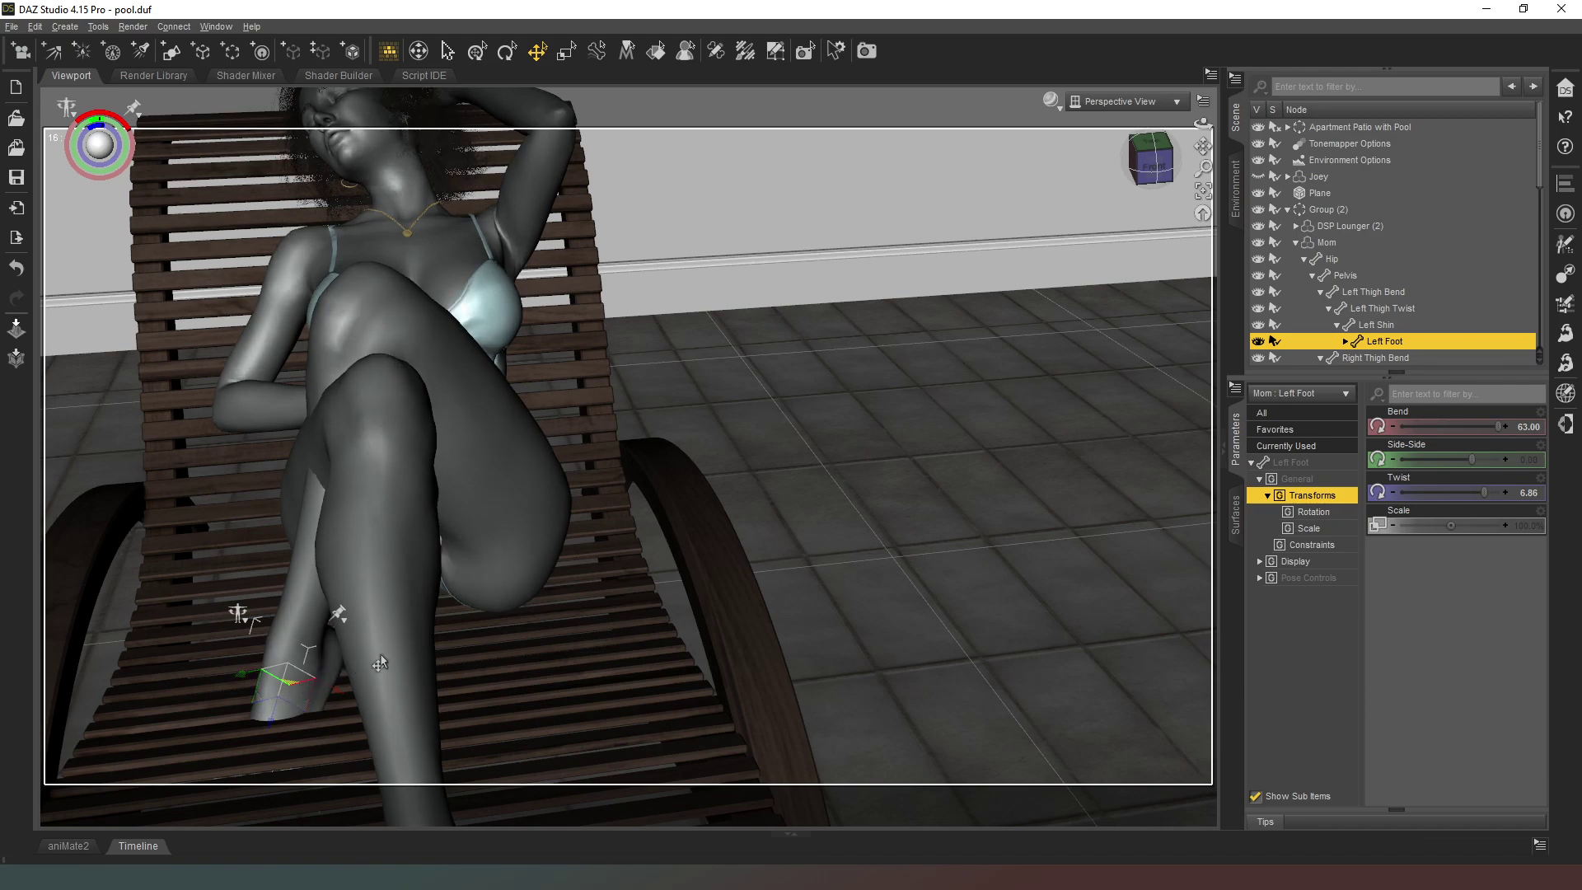
pyautogui.moveTo(408, 656); pyautogui.dragTo(458, 636)
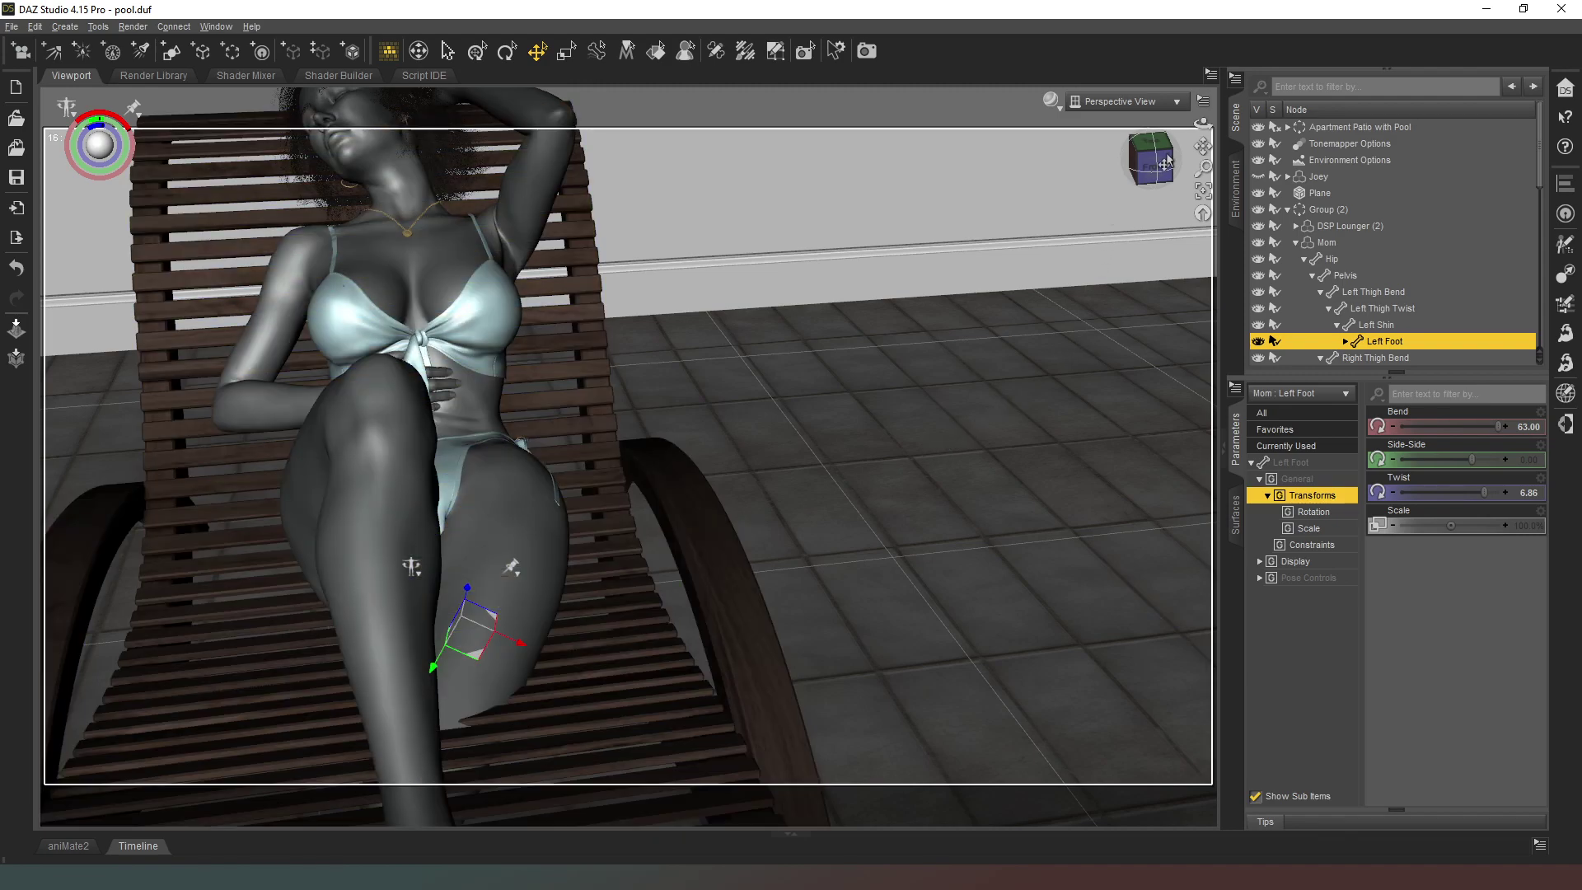
pyautogui.hotkey('ctrl', 'z')
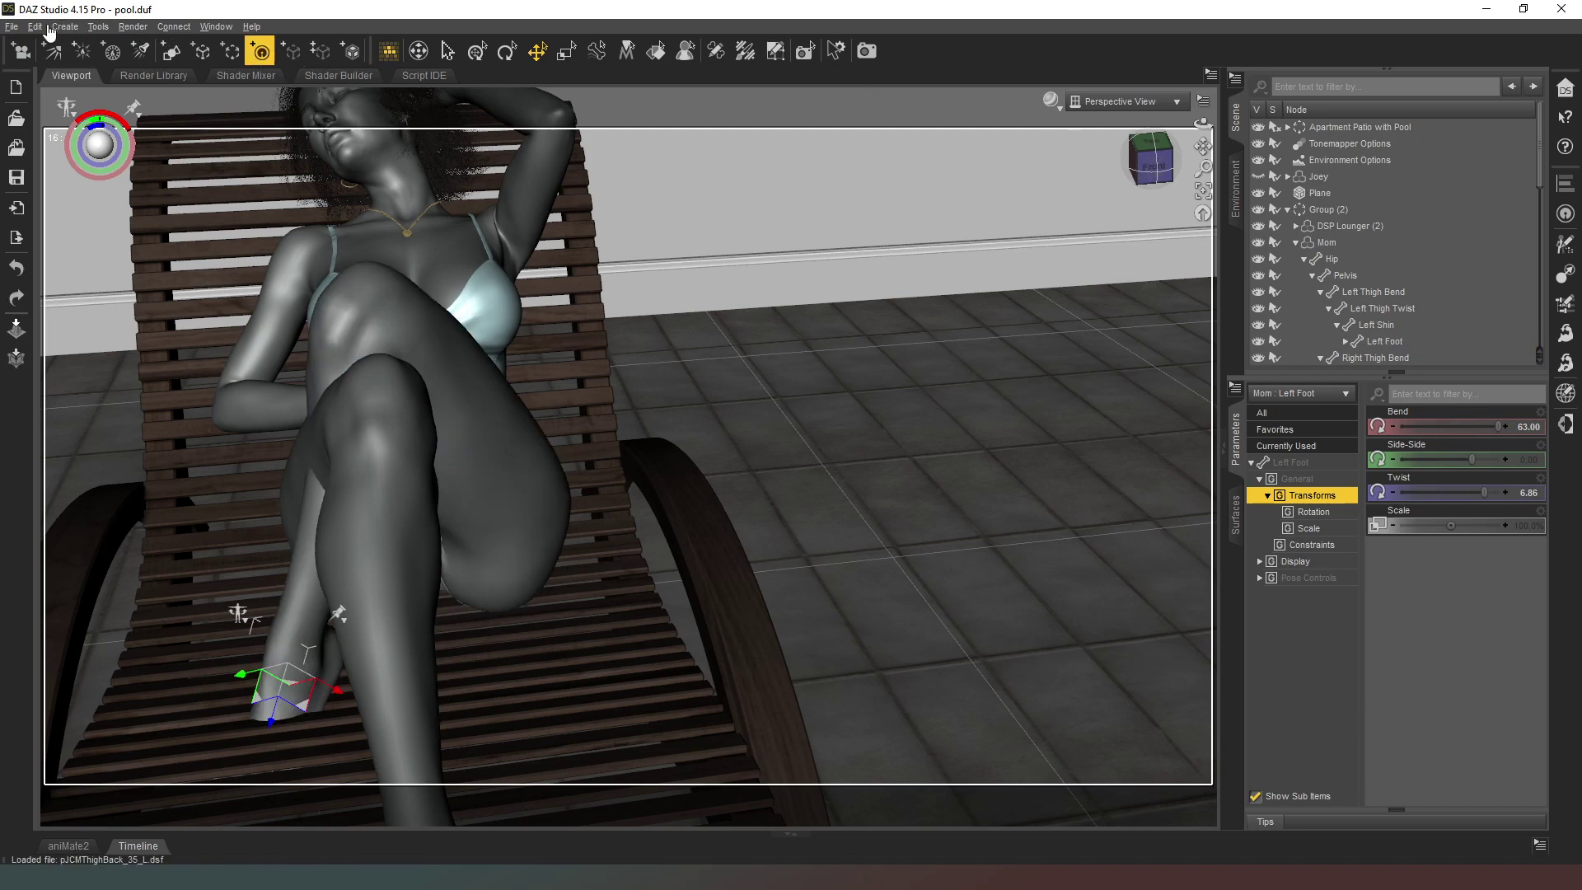
pyautogui.hotkey('ctrl', 'y')
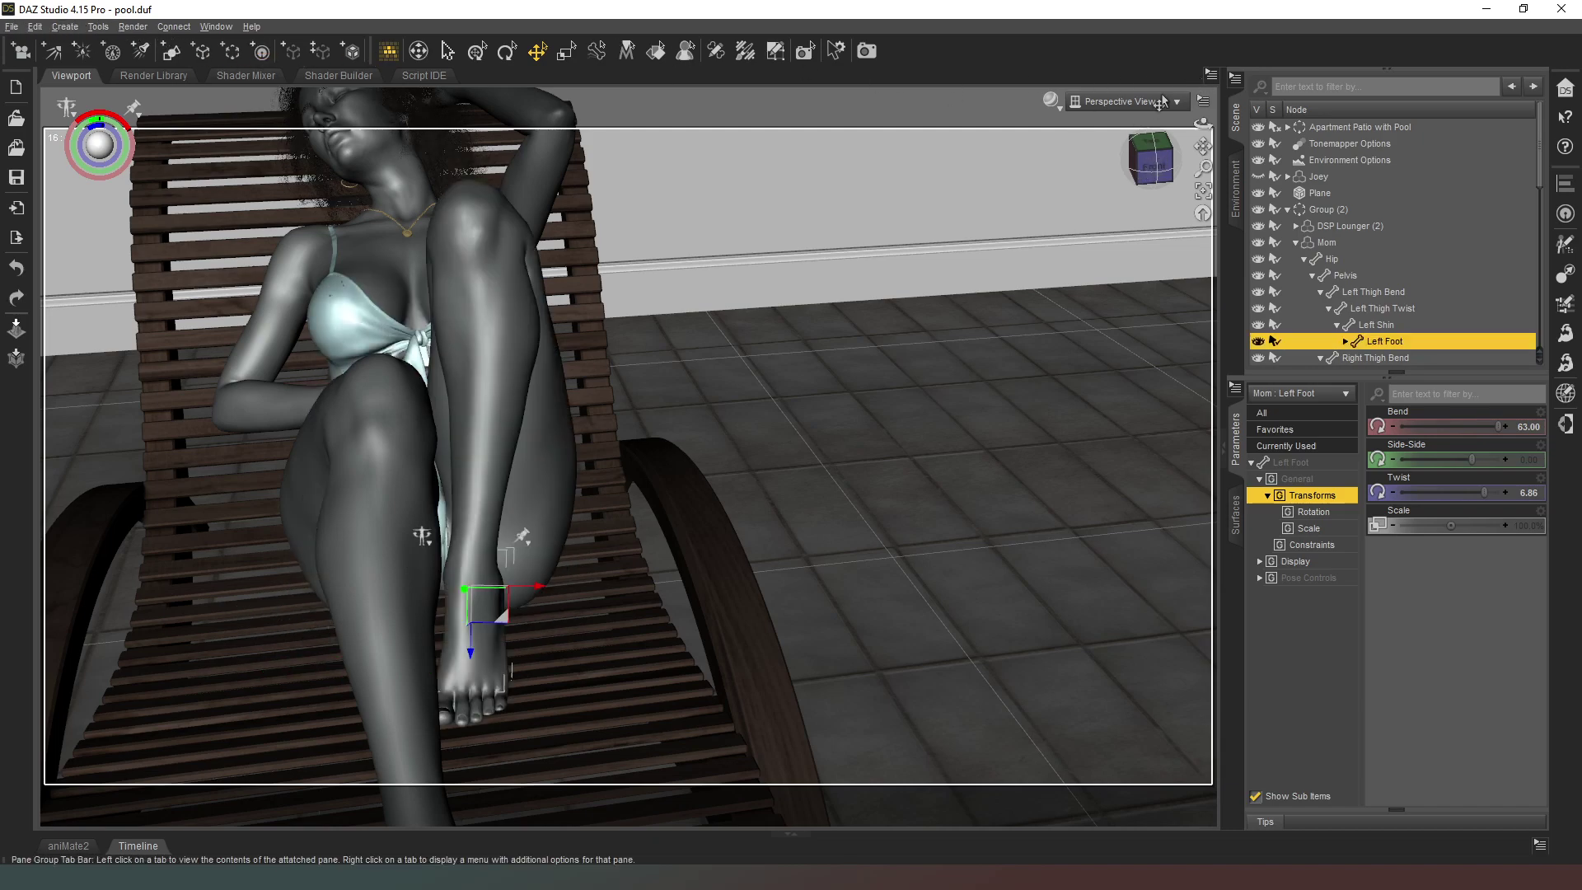
# Step: Select Mom's left toes and translate them toward the foot end of the lounger, resting the foot on the slats
pyautogui.moveTo(1149, 143); pyautogui.dragTo(1075, 140)
pyautogui.click(616, 700)
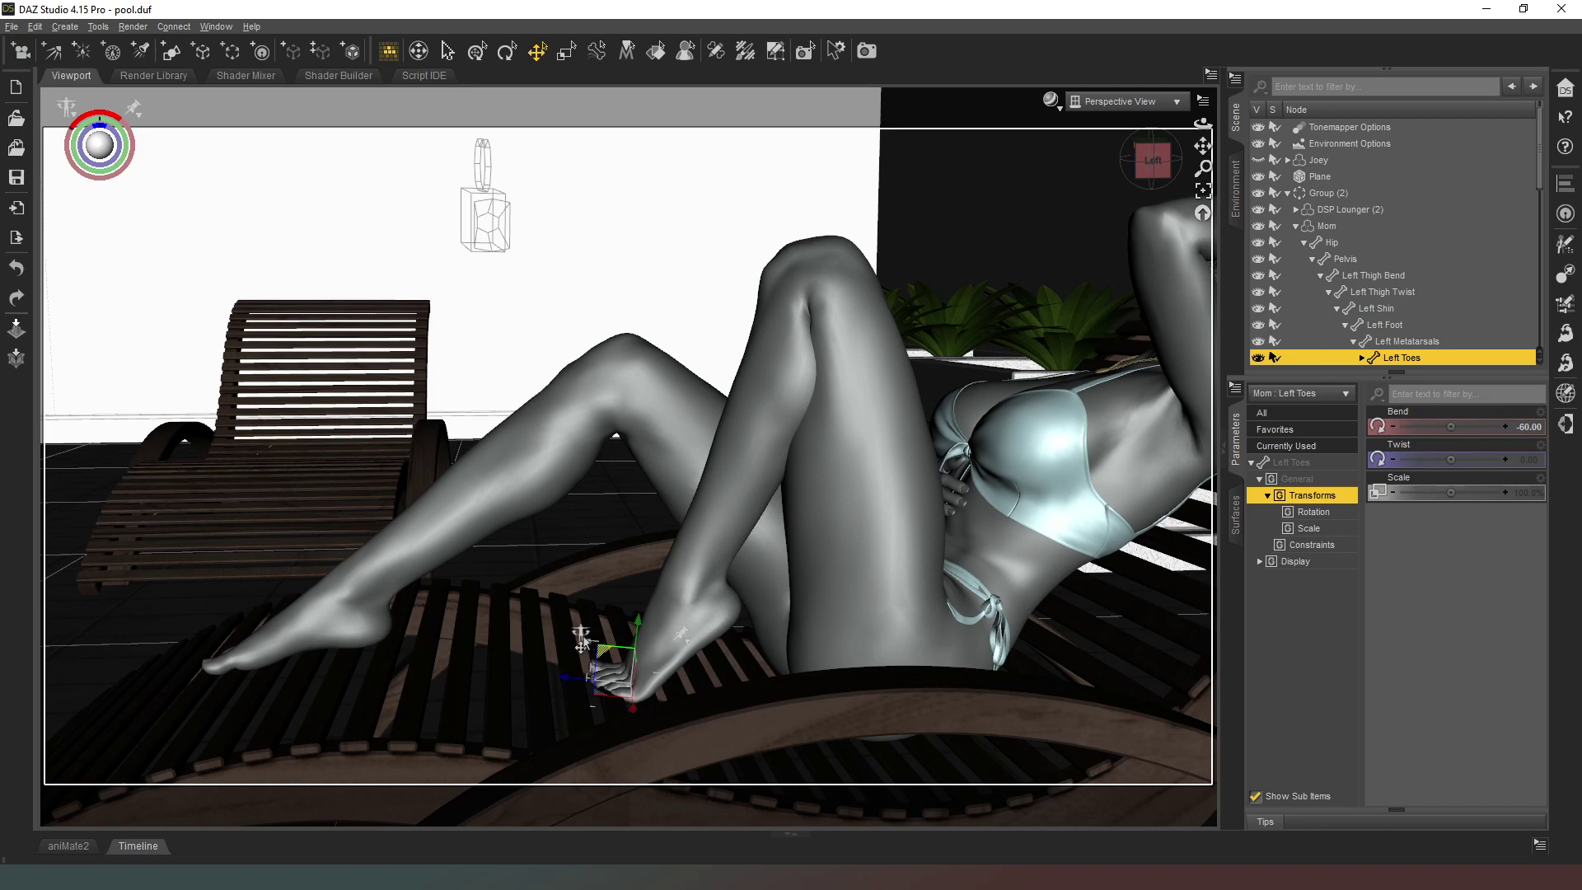
pyautogui.moveTo(583, 638); pyautogui.dragTo(519, 640)
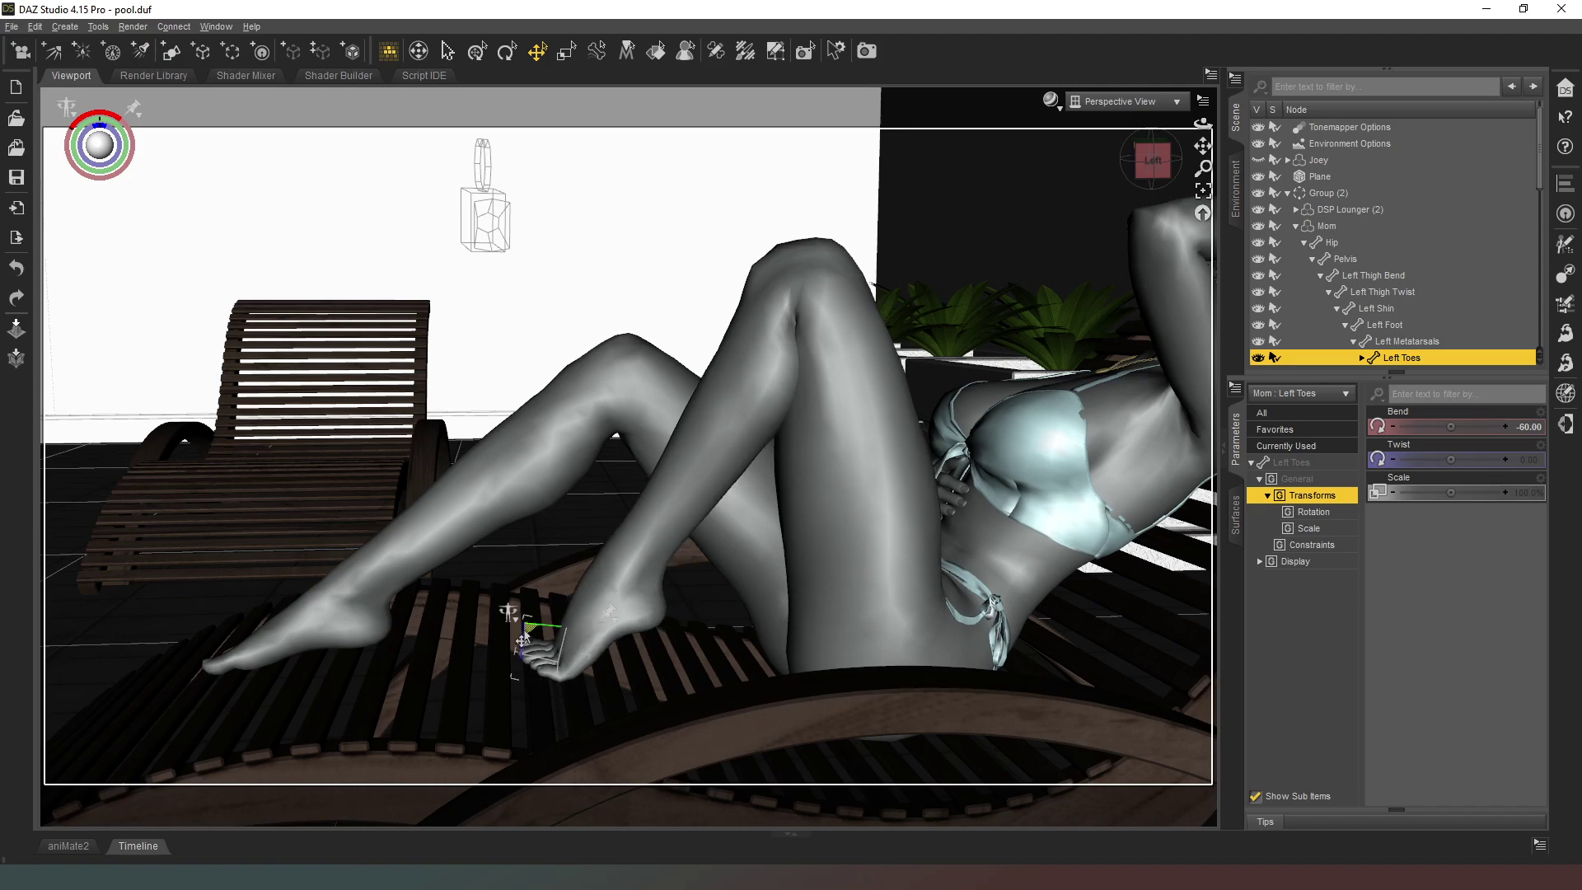
pyautogui.moveTo(1156, 165); pyautogui.dragTo(1104, 169)
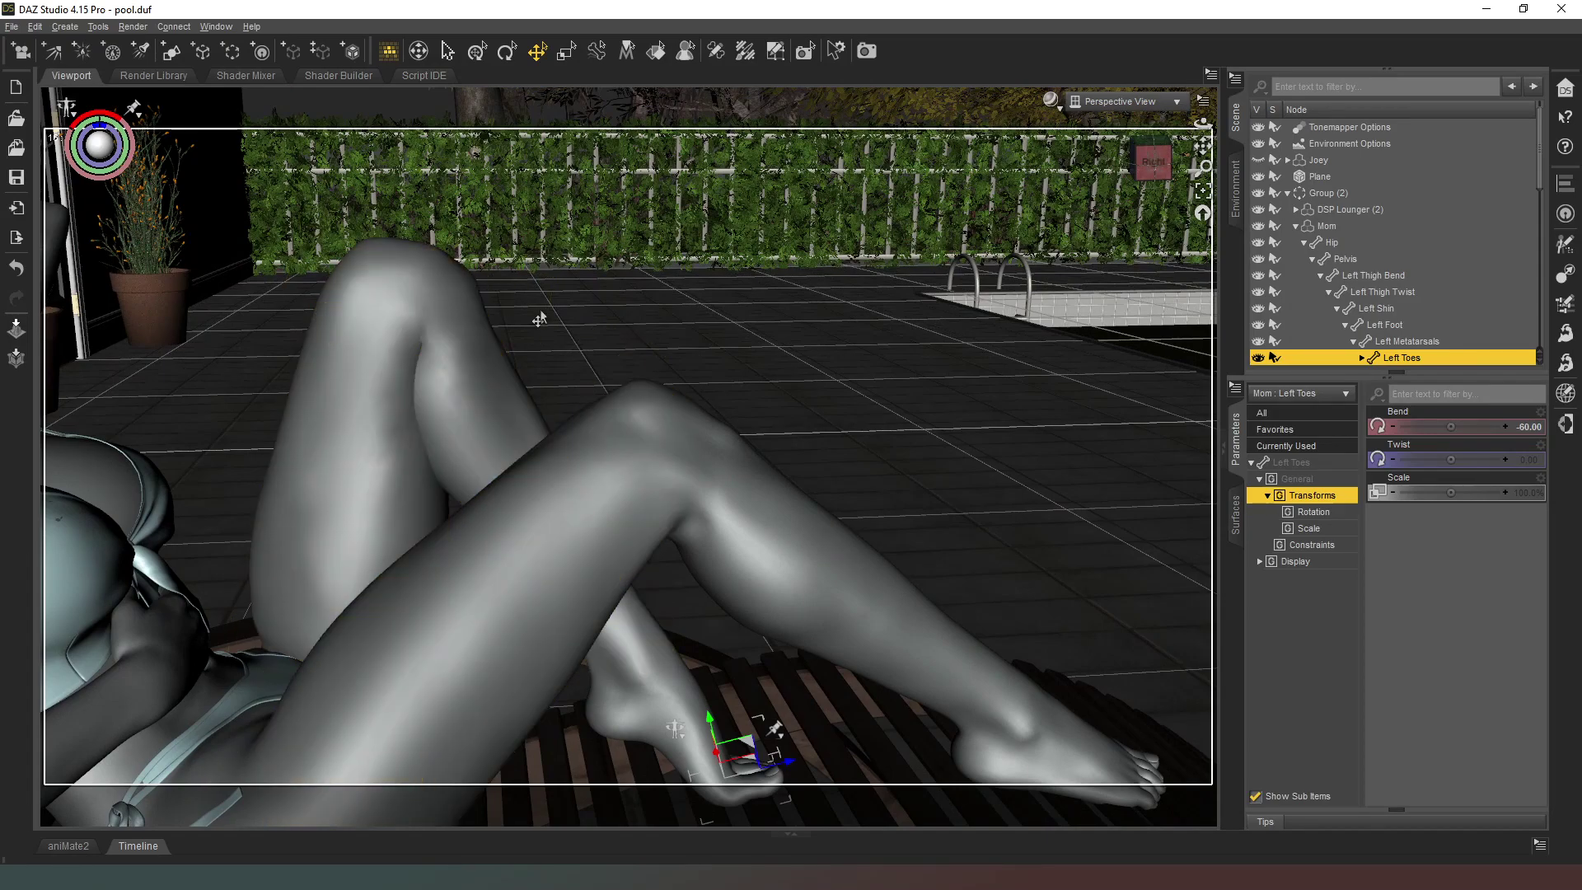
pyautogui.click(1154, 162)
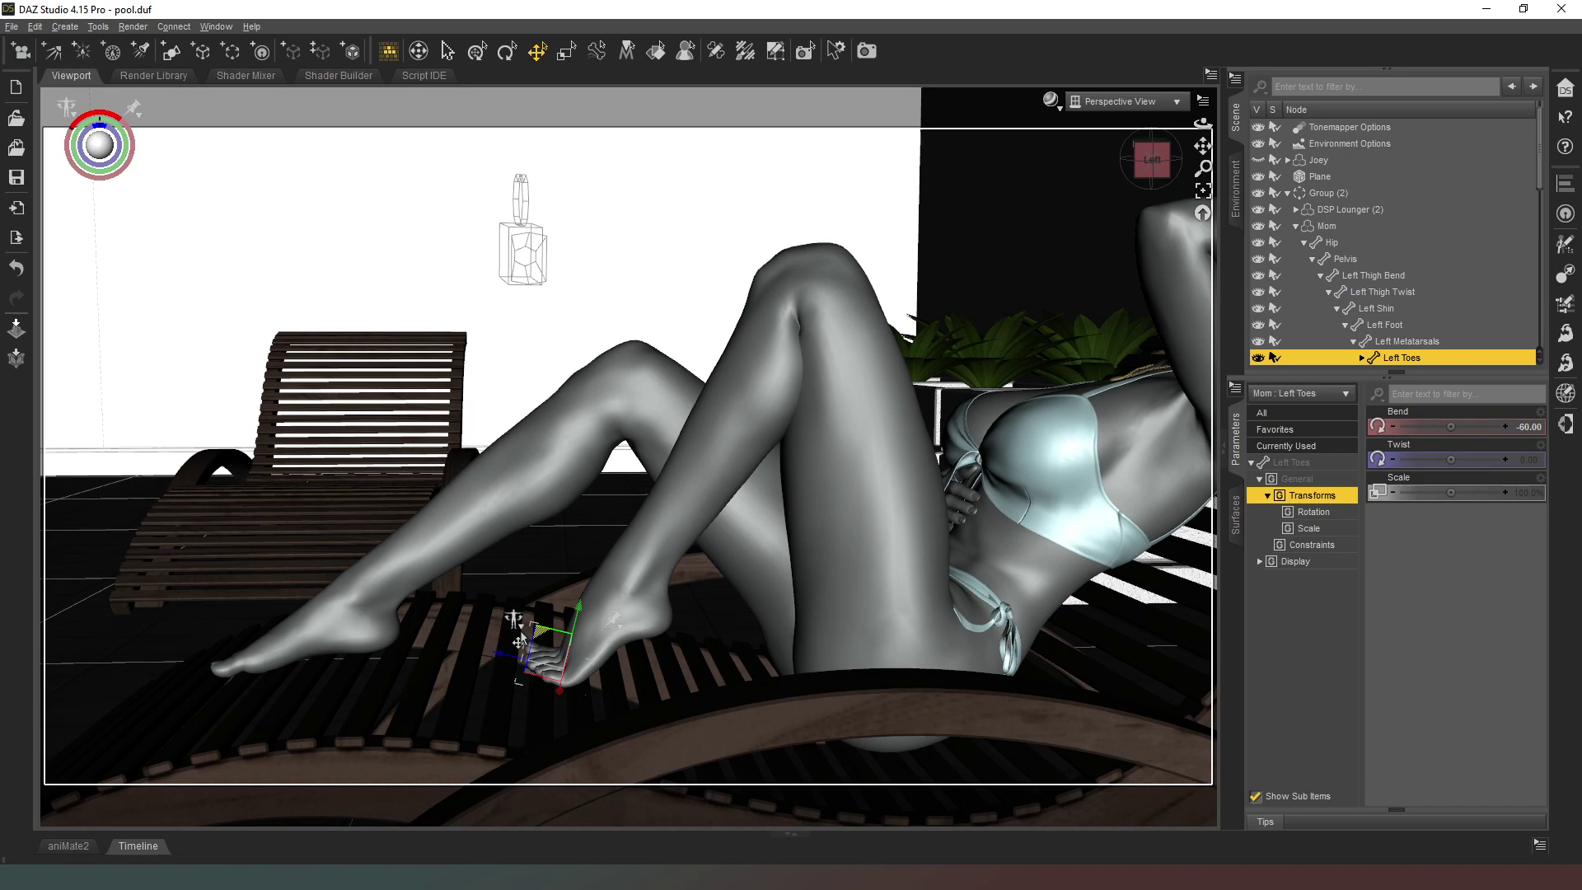
pyautogui.moveTo(534, 634); pyautogui.dragTo(517, 633)
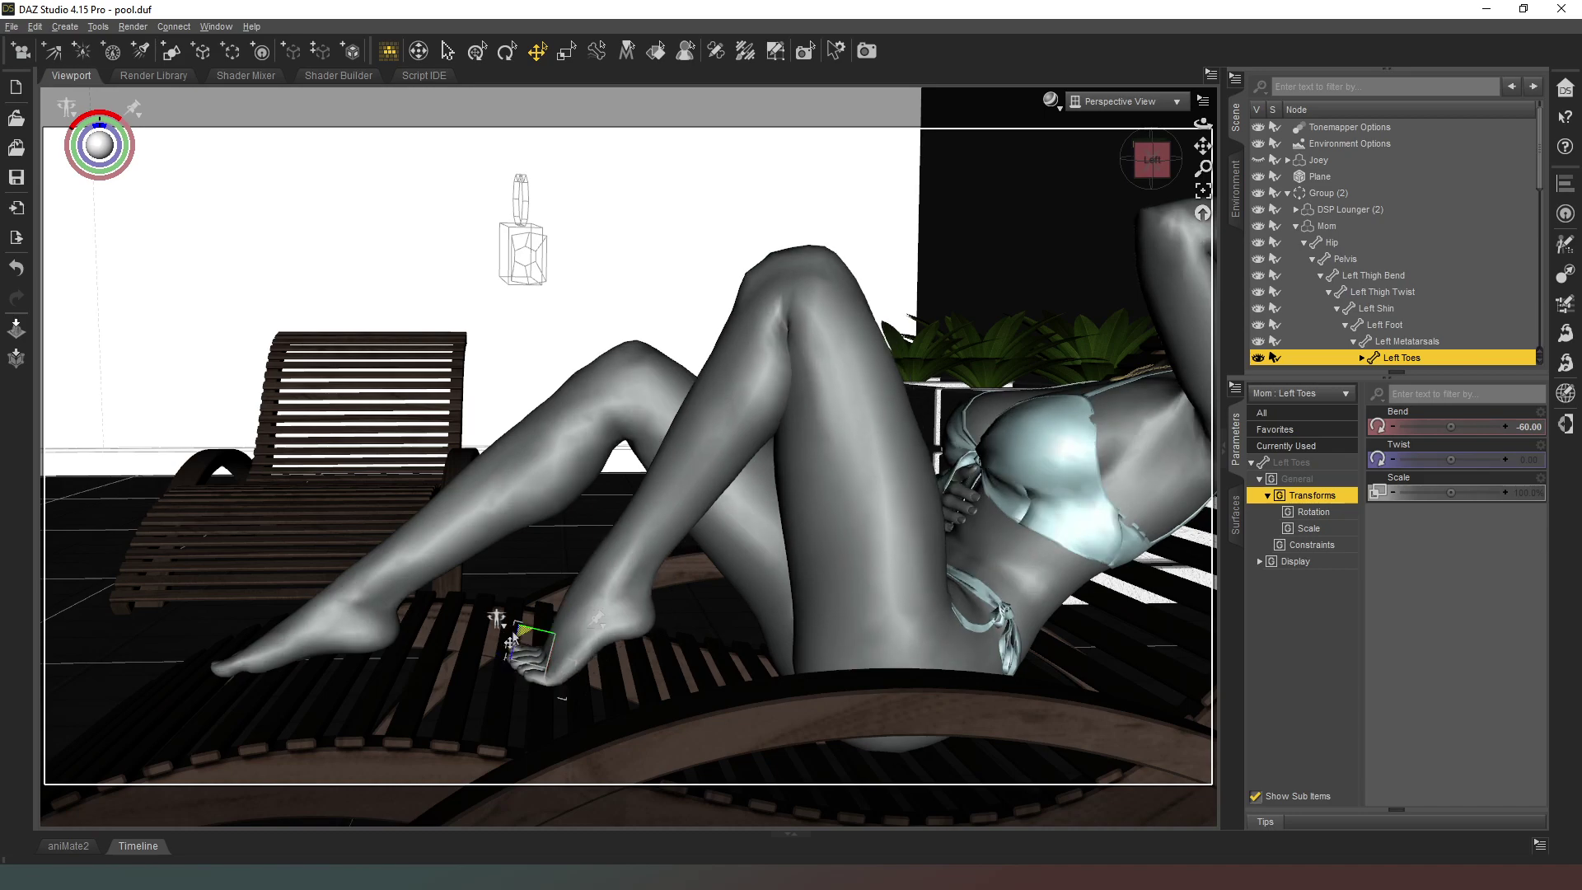
pyautogui.moveTo(508, 641); pyautogui.dragTo(503, 640)
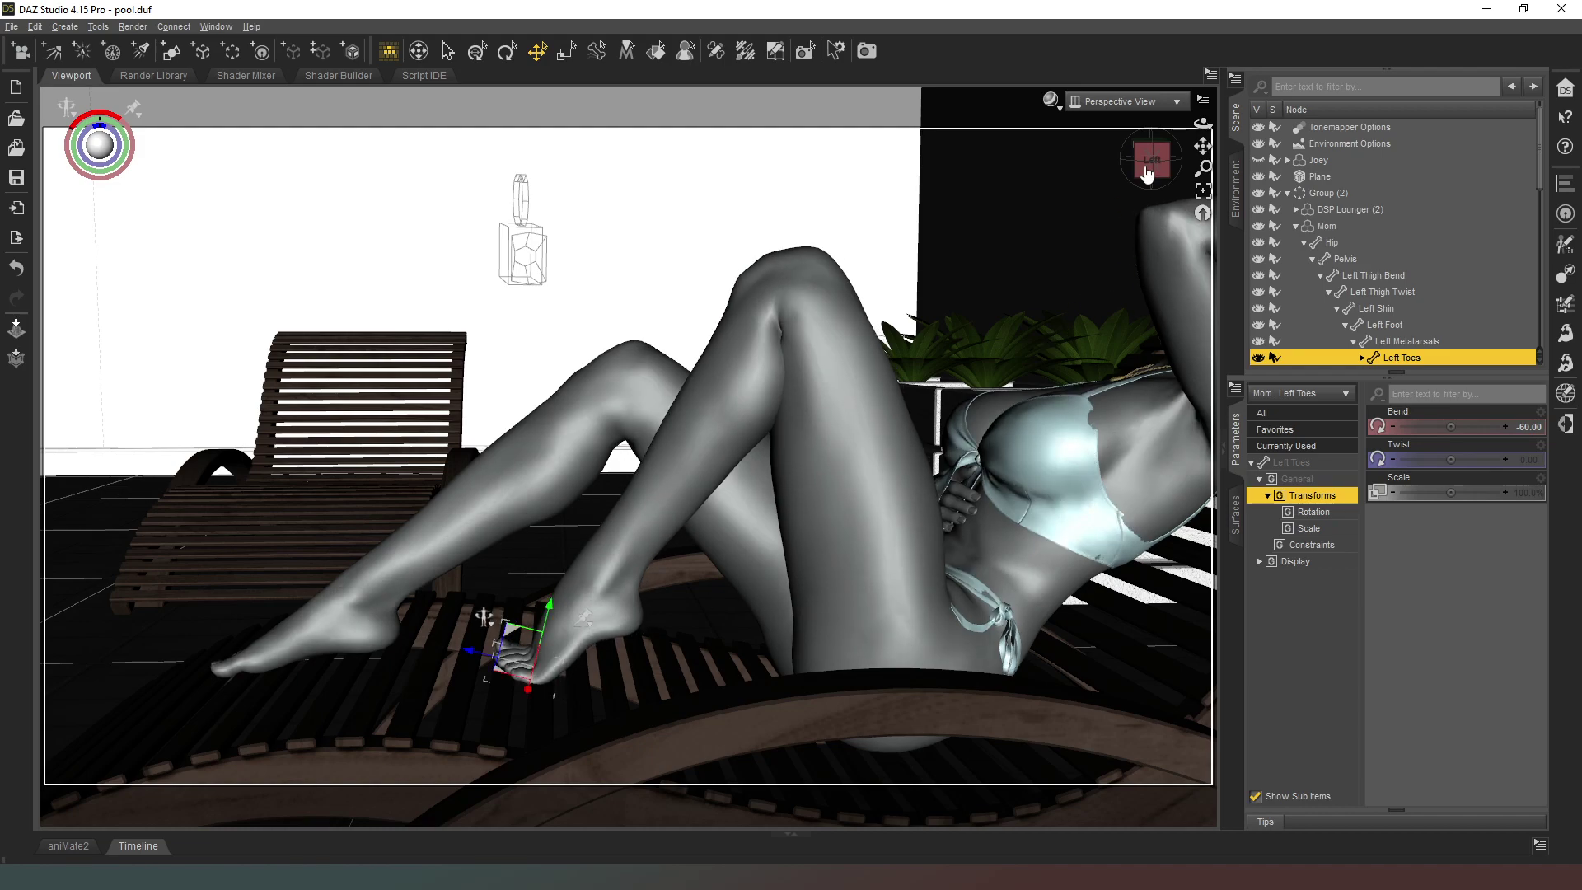
pyautogui.moveTo(1148, 168); pyautogui.dragTo(1151, 158)
pyautogui.keyDown('alt'); pyautogui.moveTo(498, 655); pyautogui.dragTo(508, 682); pyautogui.keyUp('alt')
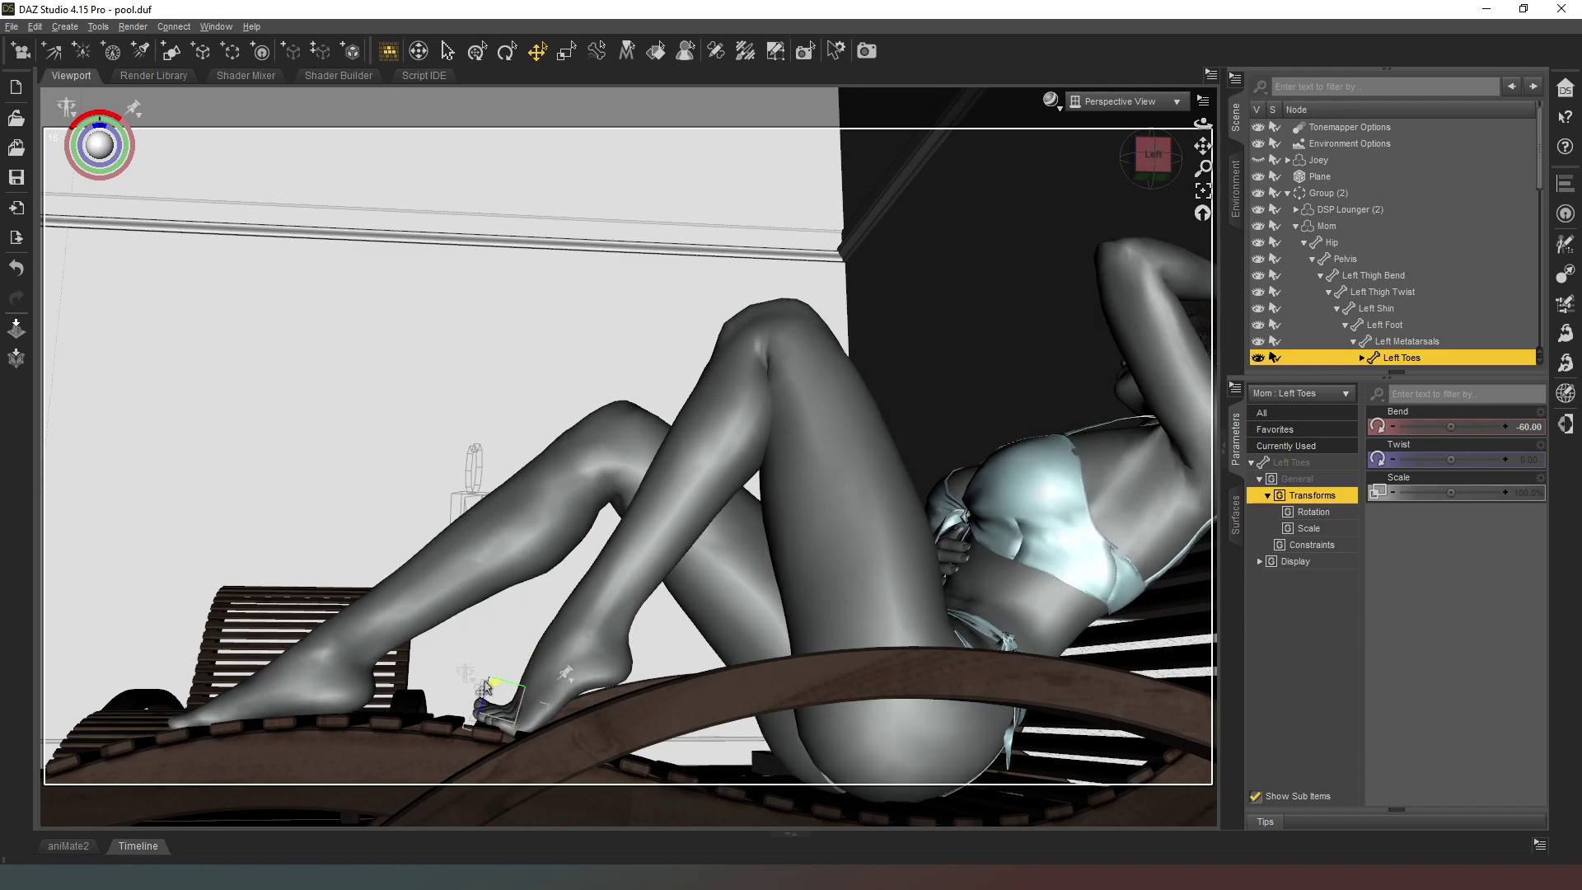
# Step: Return to the Camera (2) view in NVIDIA Iray draw style, with Group (2) collapsed in the scene hierarchy
pyautogui.click(1162, 102)
pyautogui.click(1133, 259)
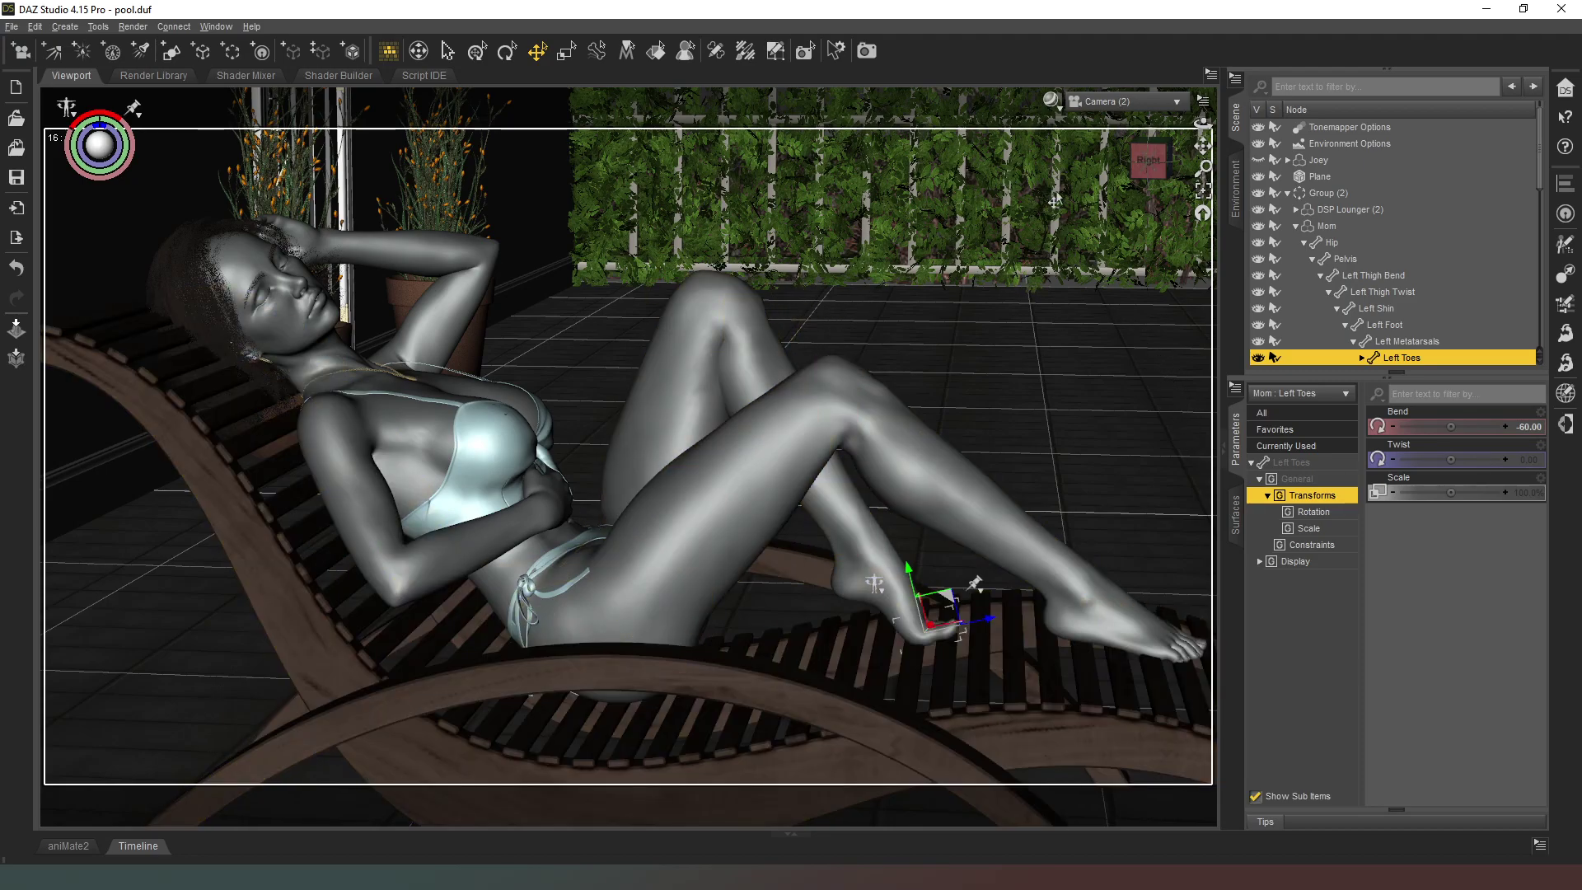
pyautogui.click(1288, 193)
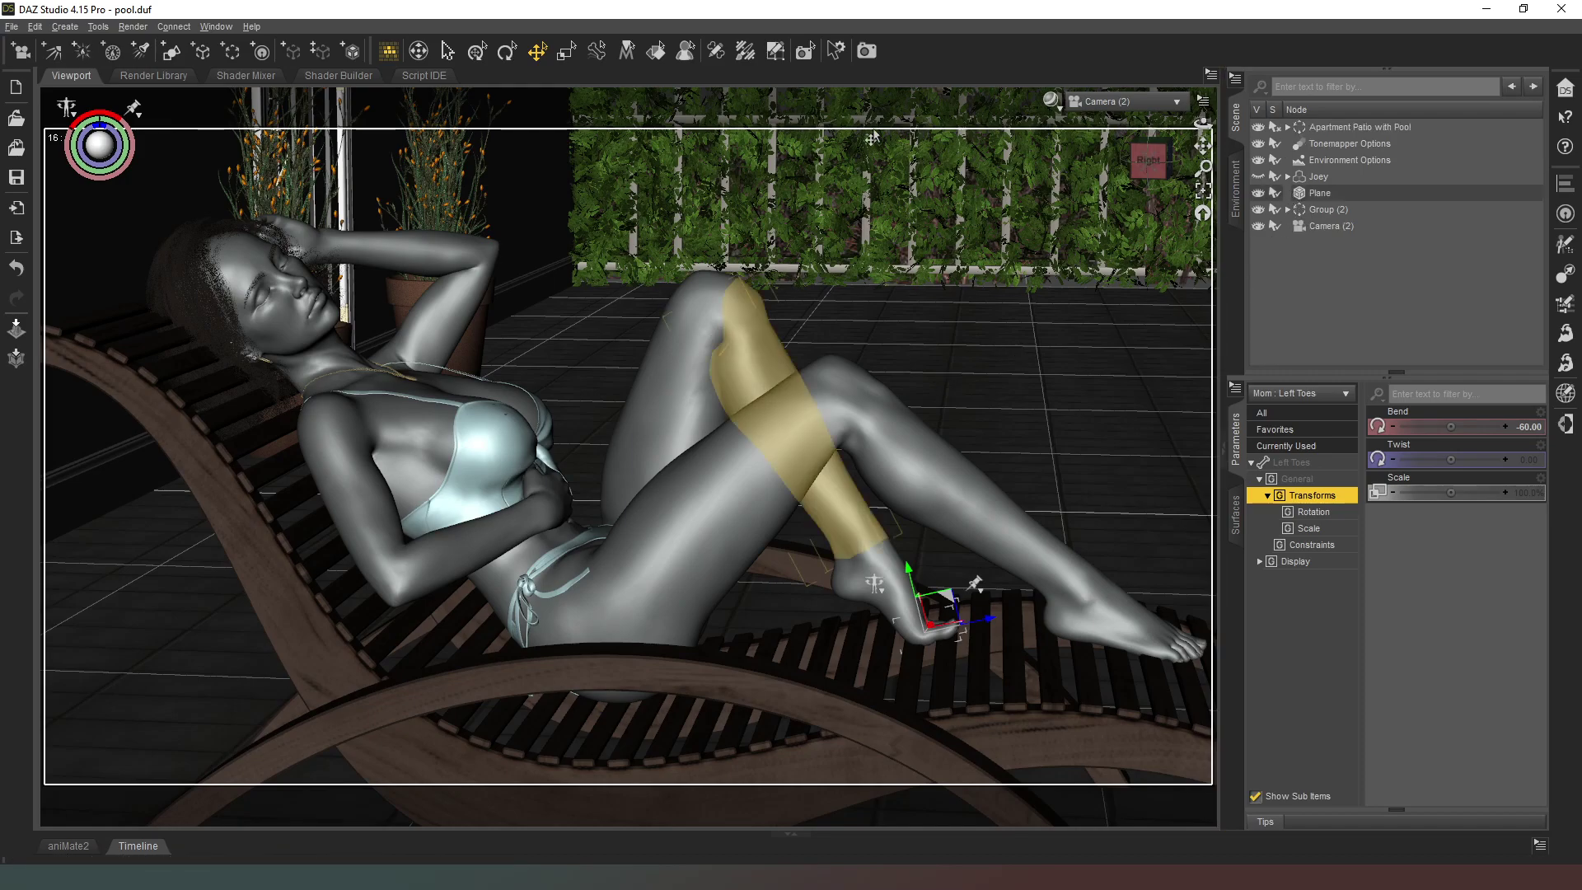
pyautogui.click(1047, 106)
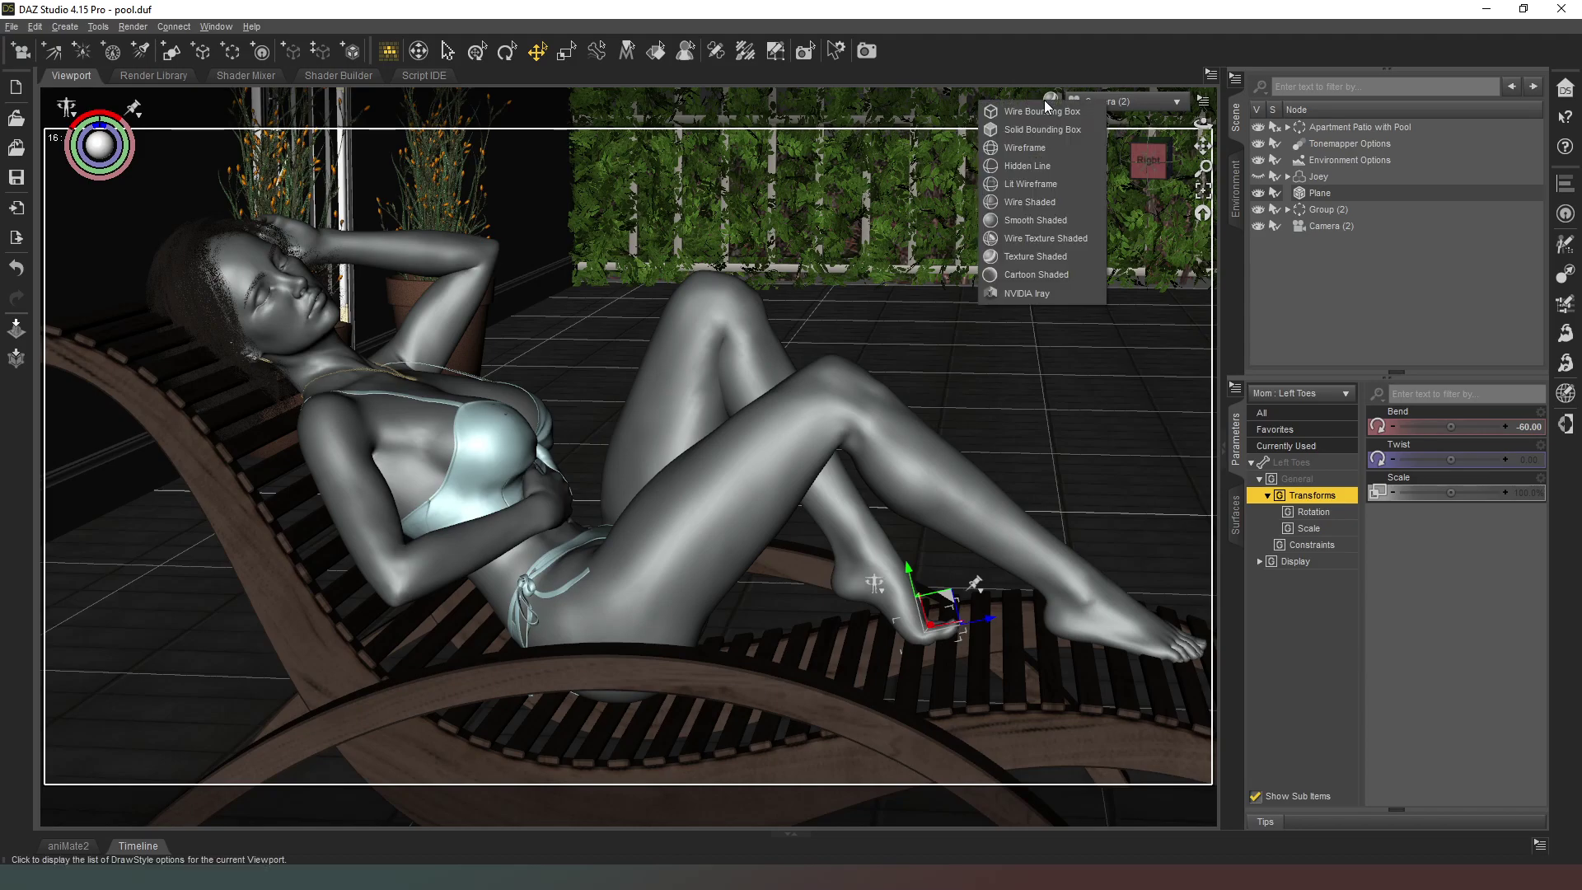
pyautogui.click(1034, 294)
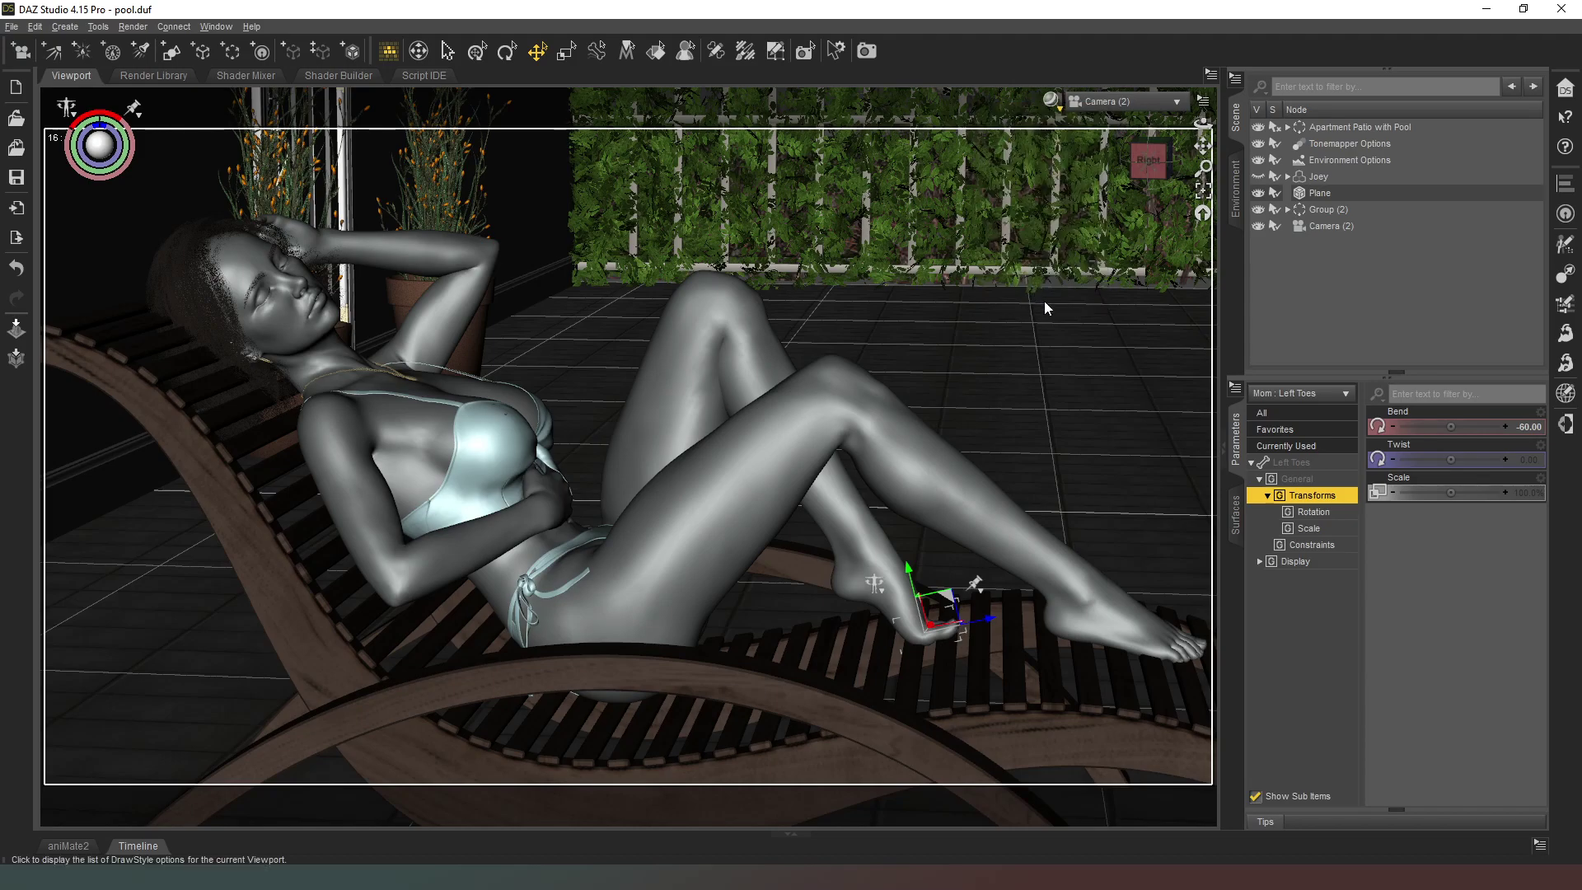